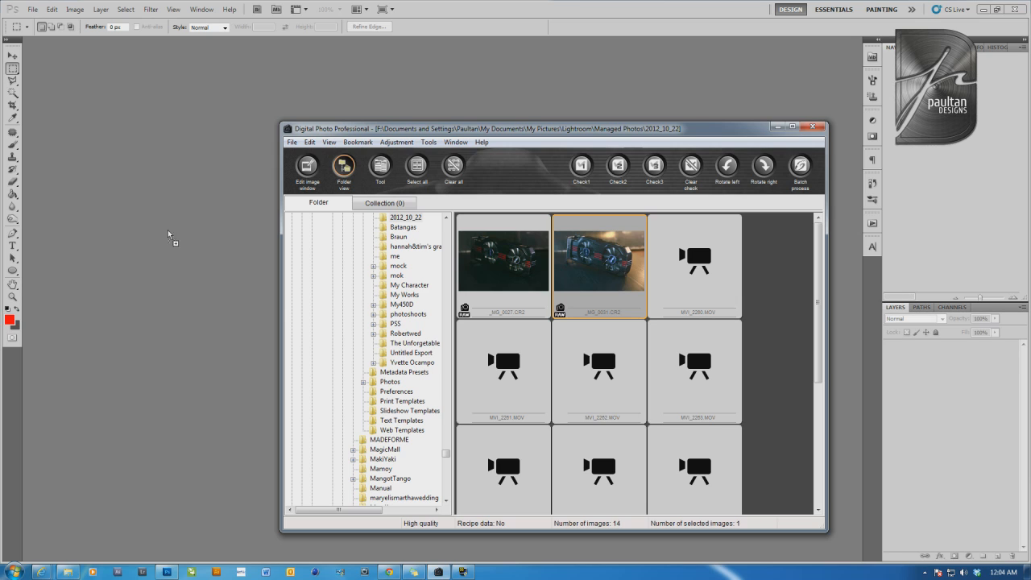
# Set the raw photo's white balance to temperature 4400 and tint +5, with Exposure at -0.35
pyautogui.click(114, 234)
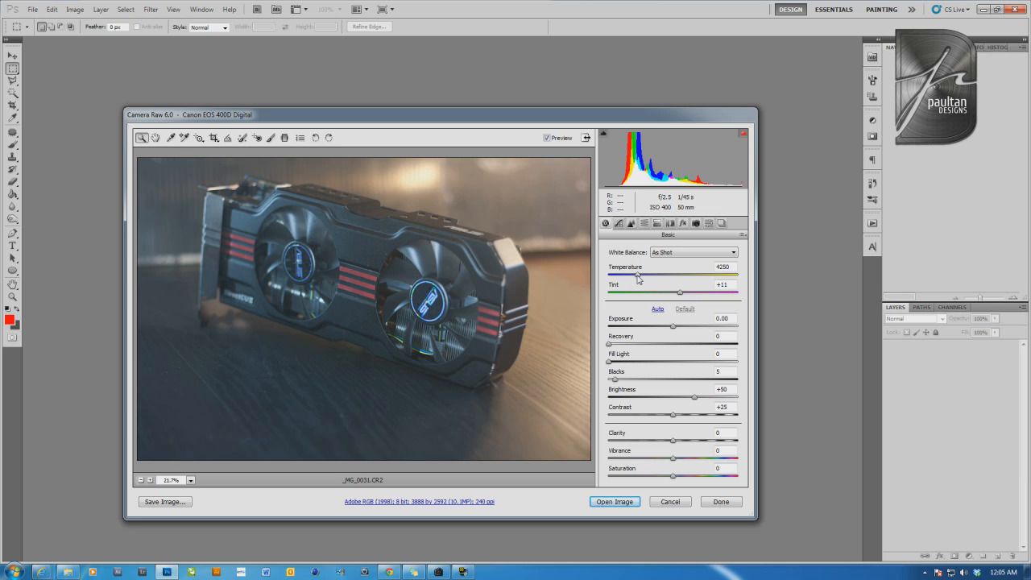
pyautogui.moveTo(638, 278); pyautogui.dragTo(680, 295)
pyautogui.click(679, 294)
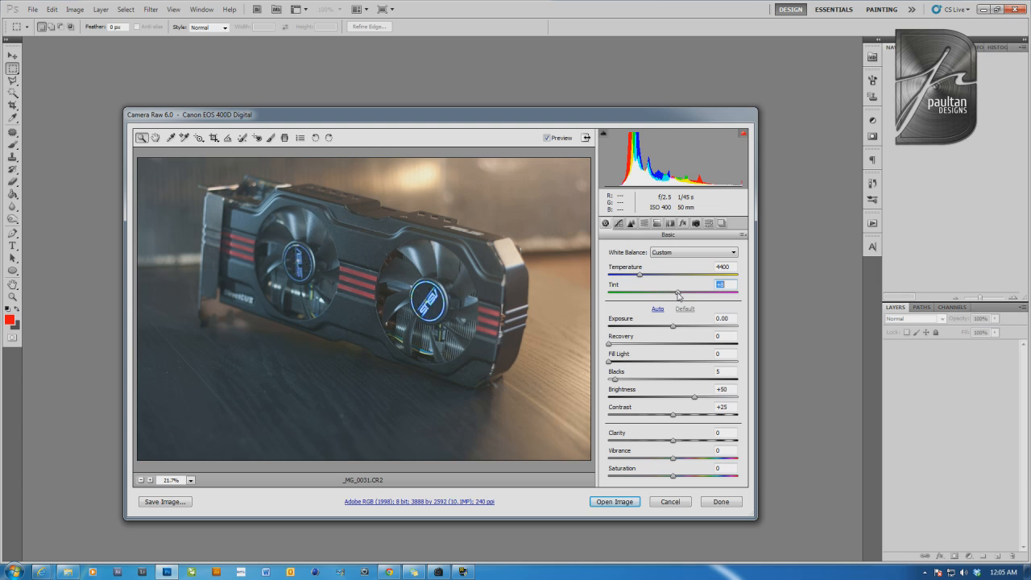
pyautogui.moveTo(680, 294); pyautogui.dragTo(677, 296)
pyautogui.moveTo(673, 330); pyautogui.dragTo(668, 327)
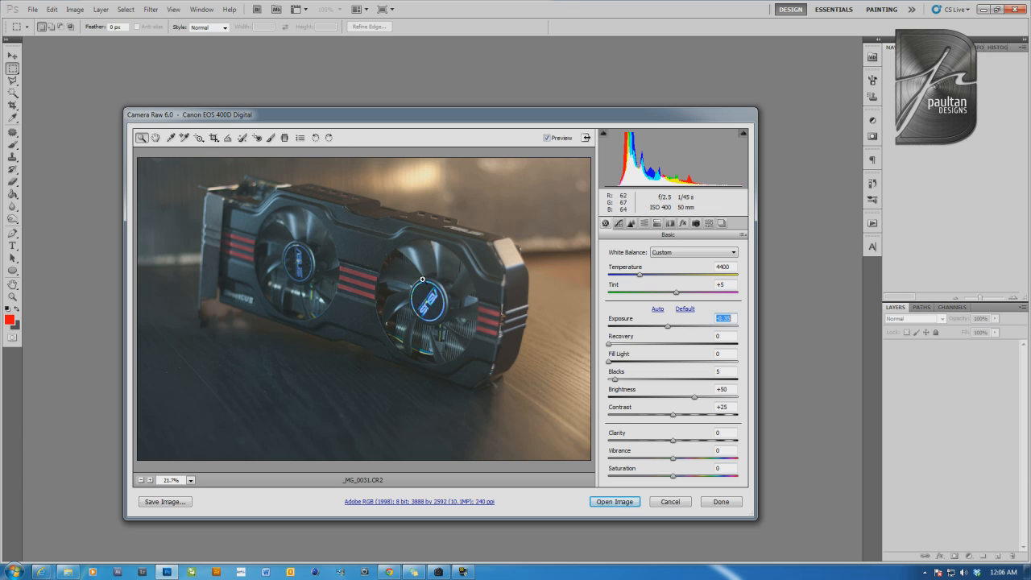
# Raise Recovery to 88 while checking the bright highlight on the graphics card's end corner up close
pyautogui.click(510, 252)
pyautogui.click(506, 248)
pyautogui.click(474, 259)
pyautogui.click(346, 433)
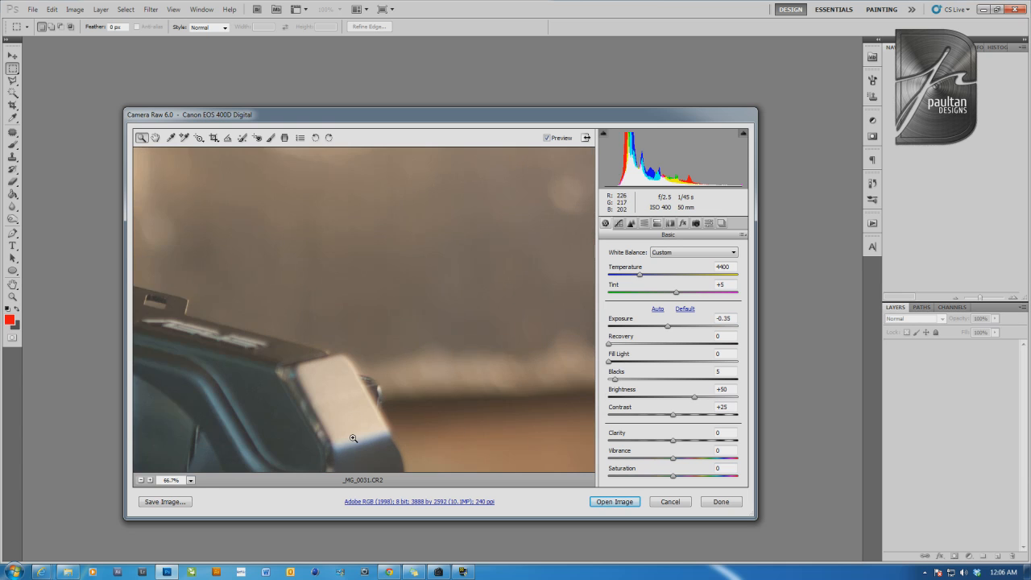
pyautogui.click(353, 437)
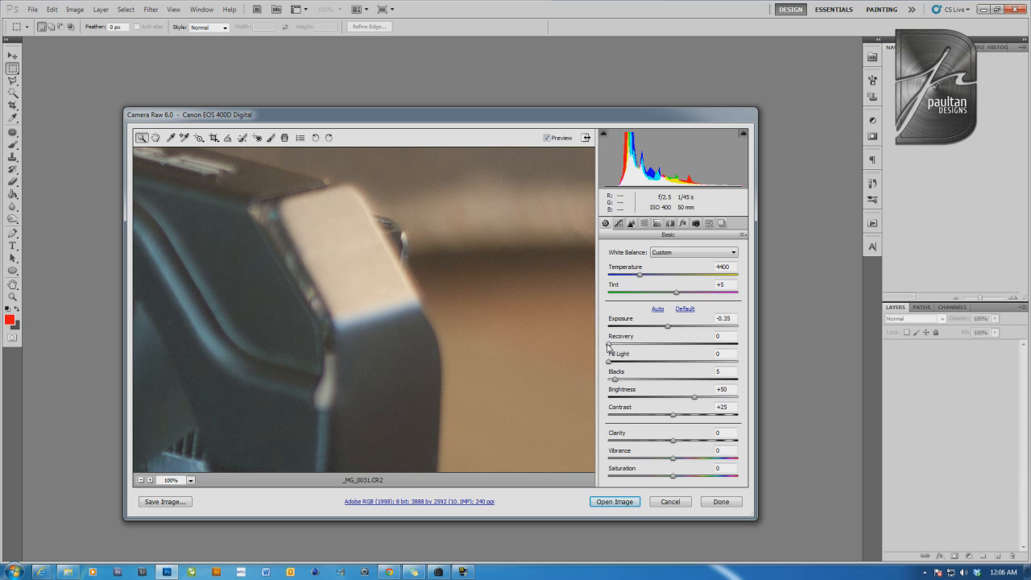
pyautogui.moveTo(609, 344); pyautogui.dragTo(705, 360)
pyautogui.moveTo(675, 344); pyautogui.dragTo(724, 364)
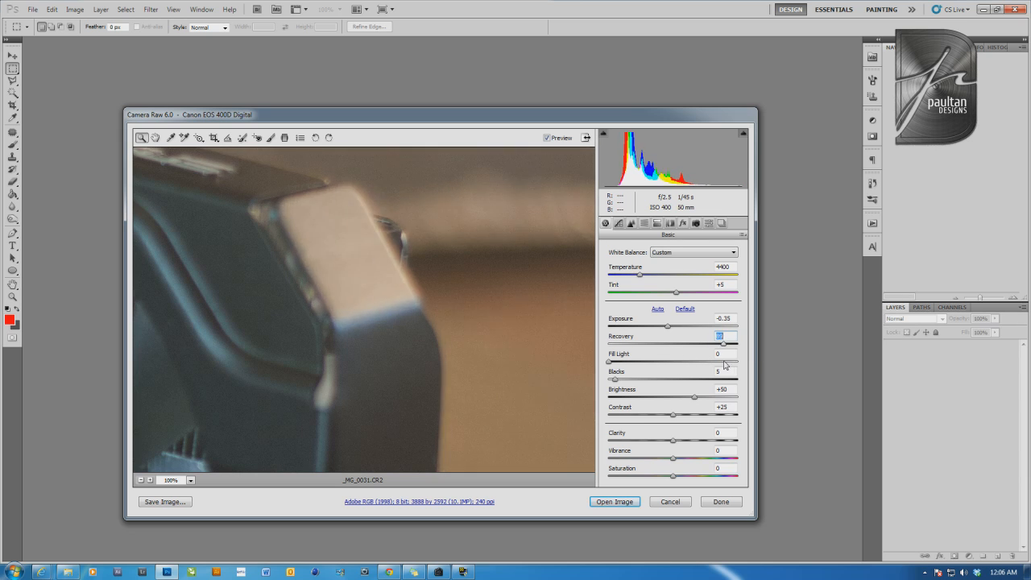
# Compare the whole photo against the default Recovery, and set Recovery to 100
pyautogui.click(141, 481)
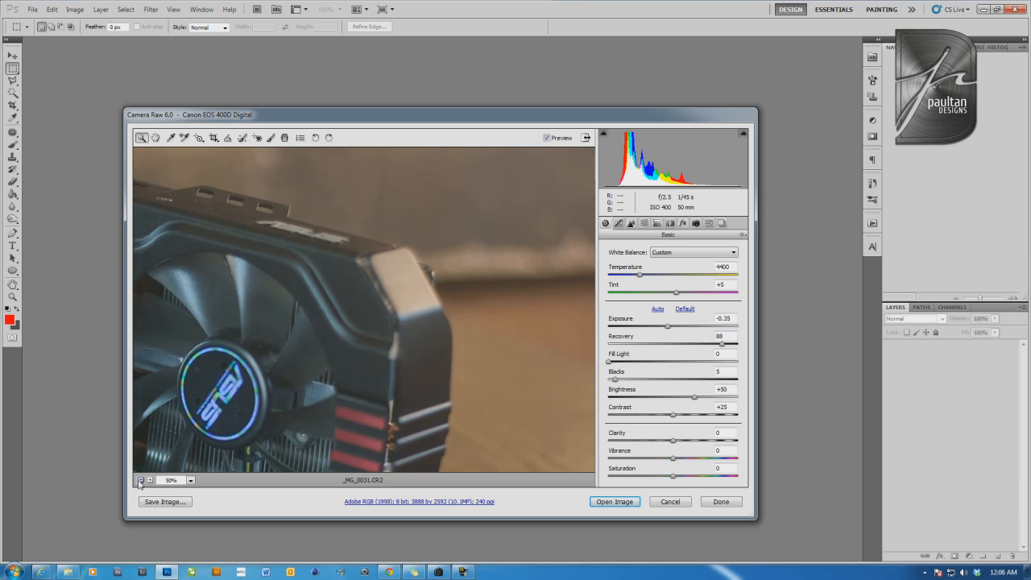
pyautogui.click(141, 481)
pyautogui.click(141, 481)
pyautogui.click(367, 250)
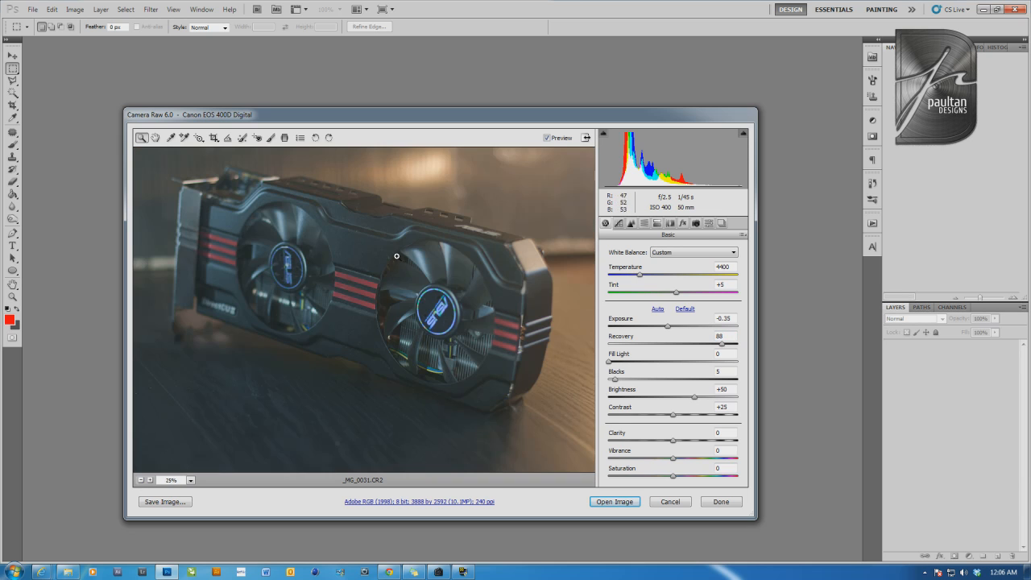
pyautogui.doubleClick(722, 344)
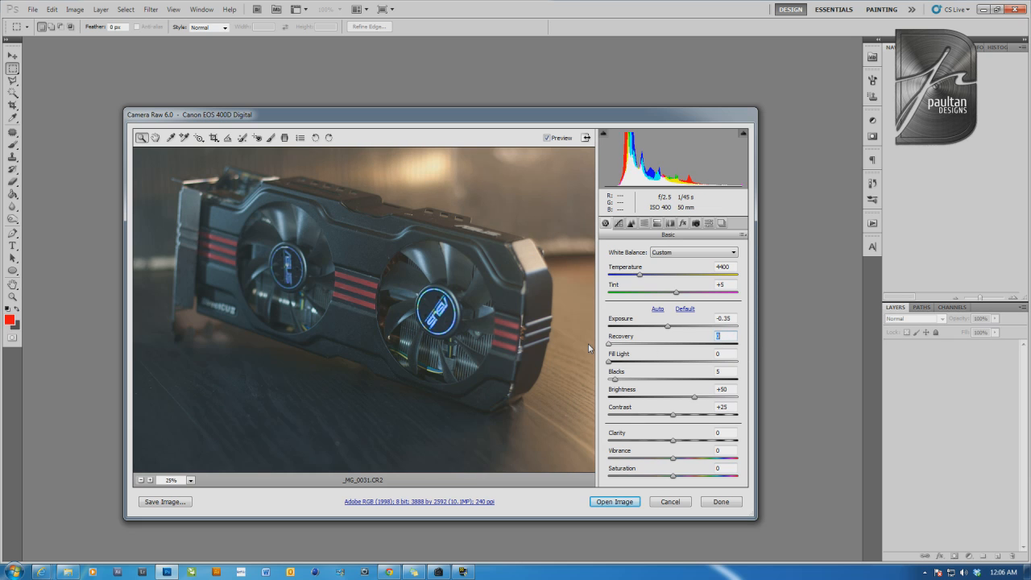
pyautogui.hotkey('ctrl', 'z')
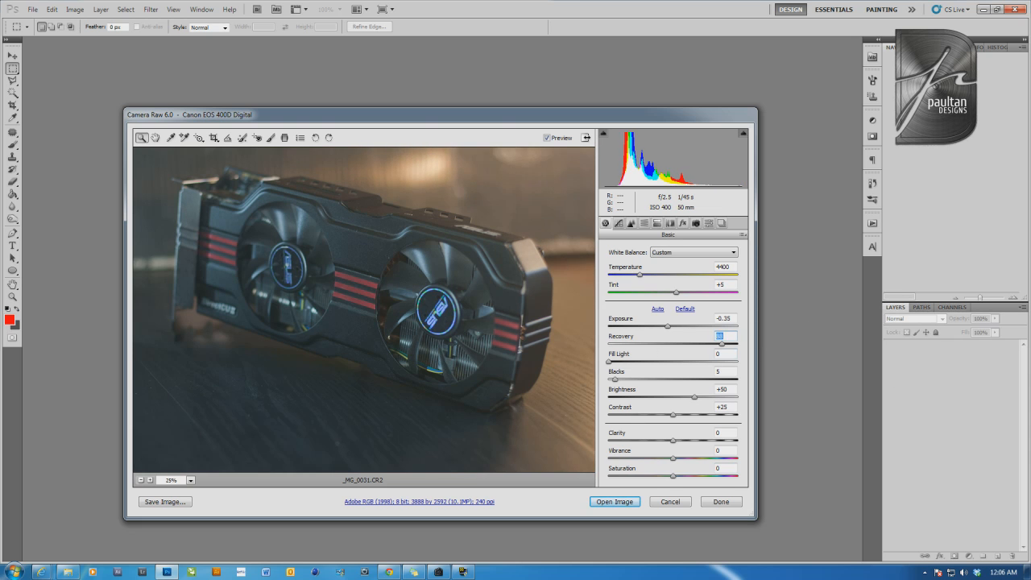
pyautogui.moveTo(722, 344); pyautogui.dragTo(769, 346)
# Try a Fill Light of 37 on the dark areas around the fans, and return it to 0
pyautogui.click(390, 311)
pyautogui.click(390, 308)
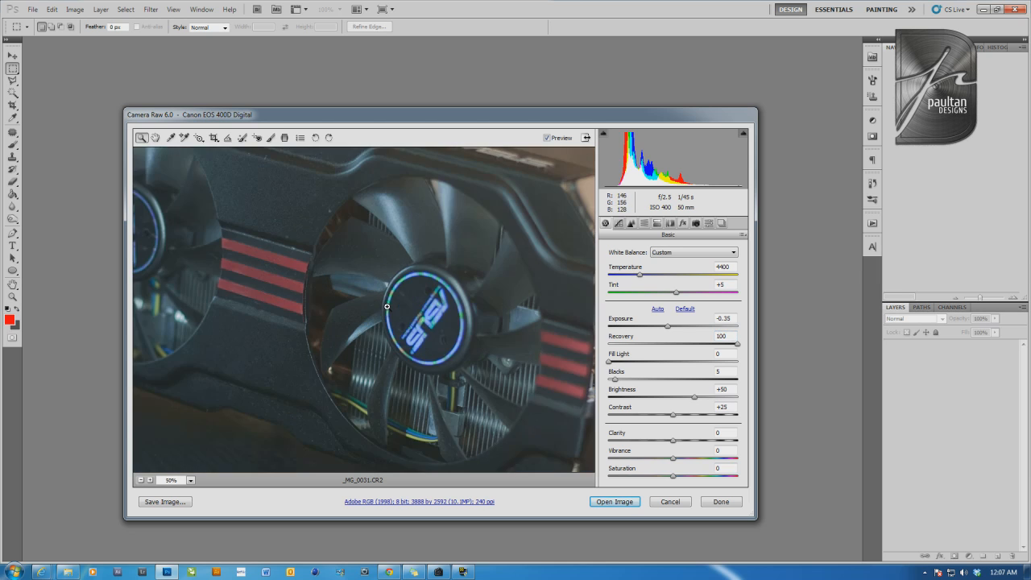
pyautogui.click(372, 307)
pyautogui.click(309, 318)
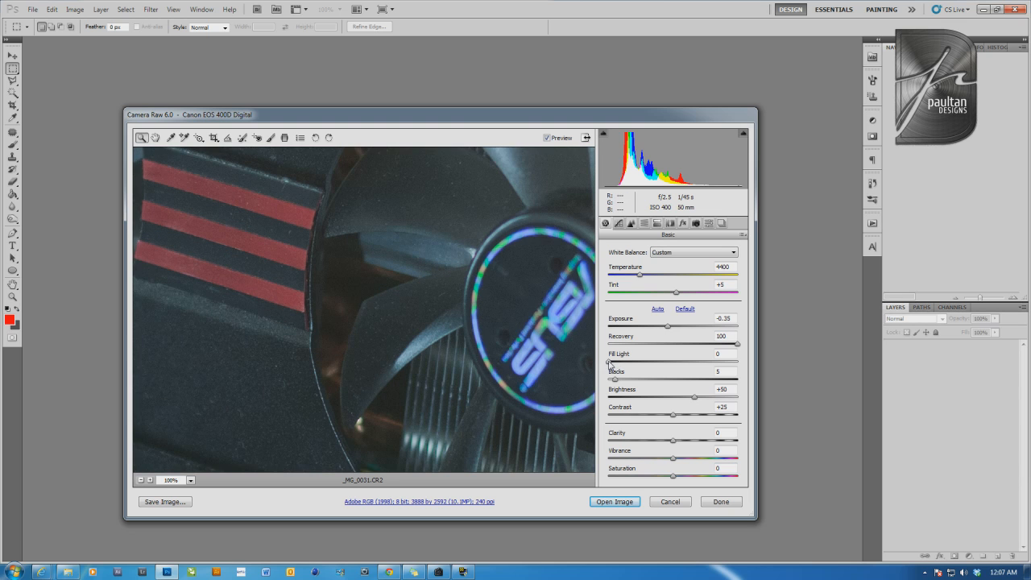
pyautogui.moveTo(609, 363)
pyautogui.mouseDown()
pyautogui.moveTo(664, 367)
pyautogui.moveTo(605, 366)
pyautogui.mouseUp()
pyautogui.click(140, 480)
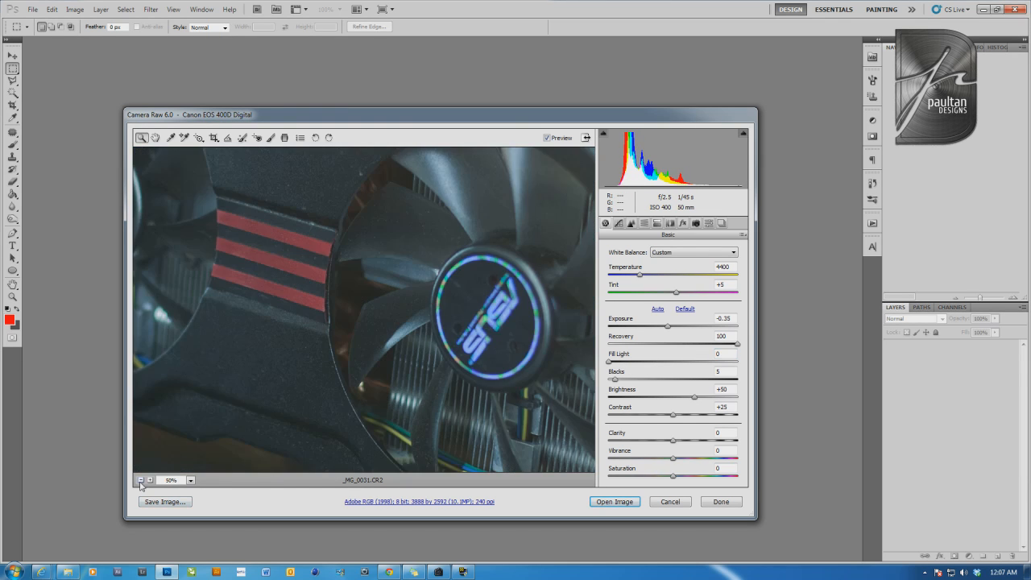
pyautogui.click(140, 480)
pyautogui.click(140, 481)
pyautogui.click(140, 480)
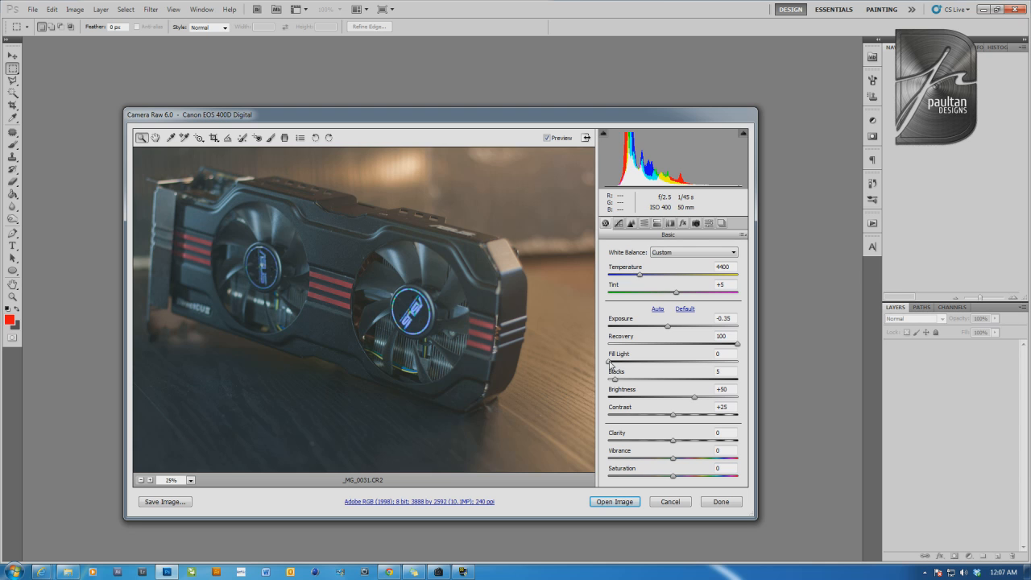
pyautogui.moveTo(610, 363); pyautogui.dragTo(657, 365)
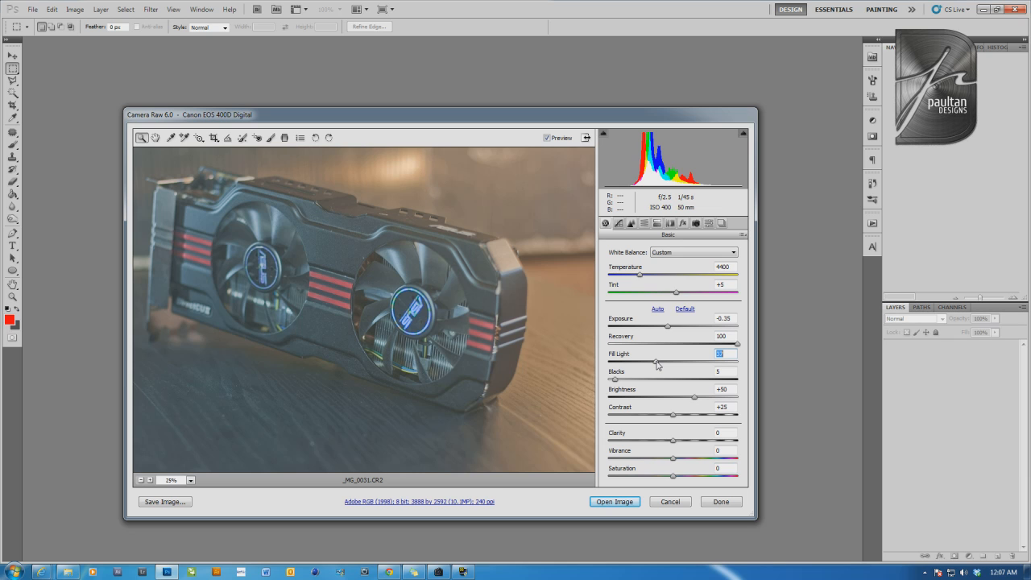
pyautogui.moveTo(656, 366); pyautogui.dragTo(610, 365)
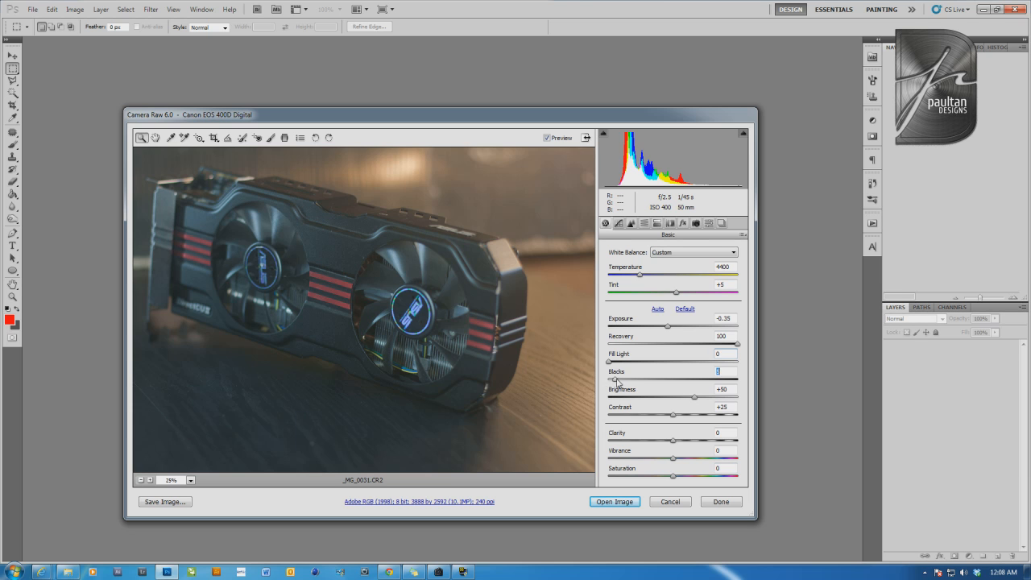
# Deepen the shadows with Blacks at 16 and Contrast at +38
pyautogui.moveTo(618, 383)
pyautogui.mouseDown()
pyautogui.moveTo(698, 381)
pyautogui.moveTo(622, 401)
pyautogui.moveTo(777, 405)
pyautogui.moveTo(687, 386)
pyautogui.moveTo(586, 387)
pyautogui.moveTo(630, 387)
pyautogui.mouseUp()
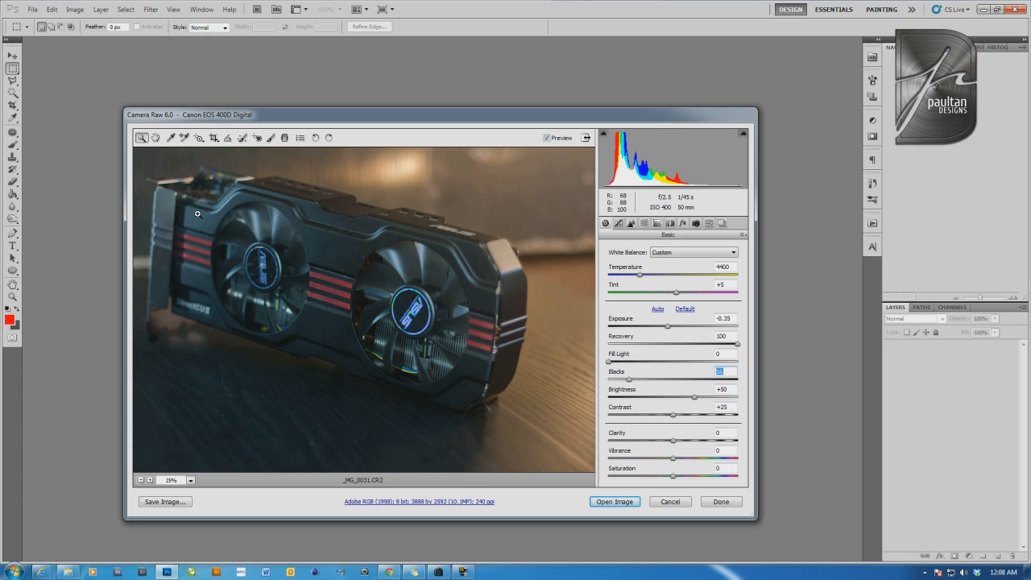
pyautogui.click(675, 418)
pyautogui.moveTo(675, 417); pyautogui.dragTo(686, 419)
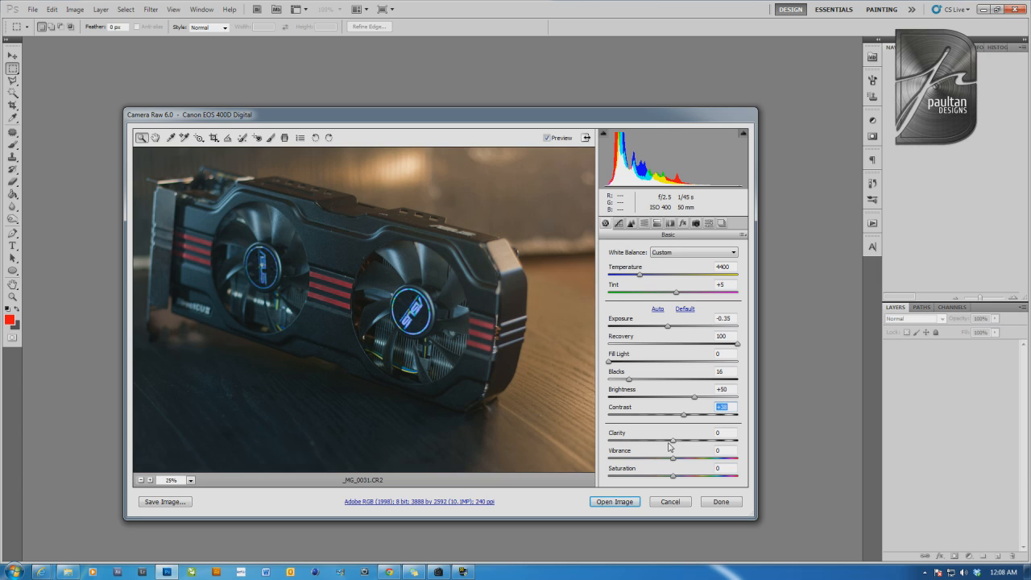
# Check the card's surface detail and set Clarity to +66, Vibrance to -19 and Saturation to +17
pyautogui.click(453, 240)
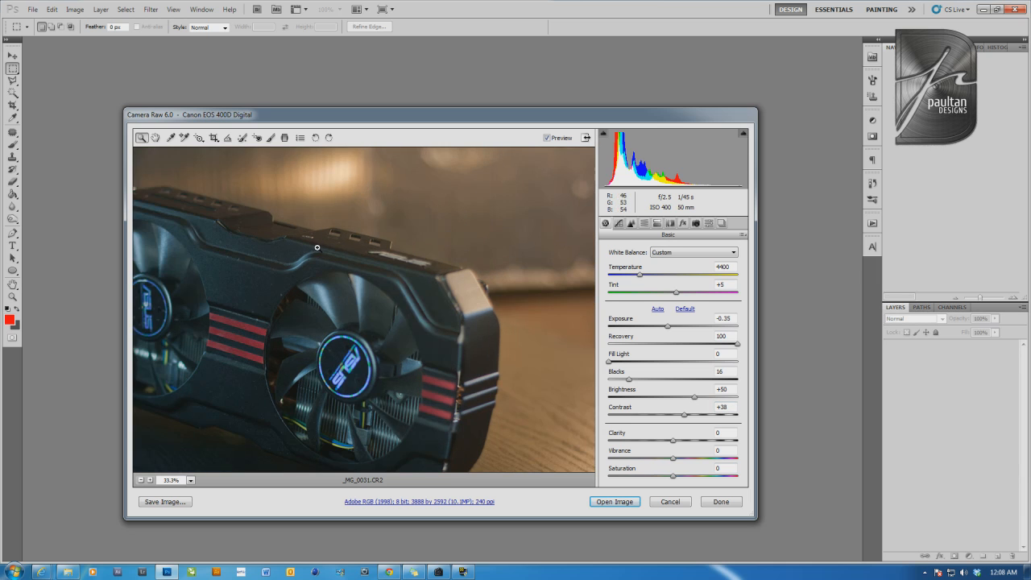
pyautogui.click(317, 247)
pyautogui.click(279, 312)
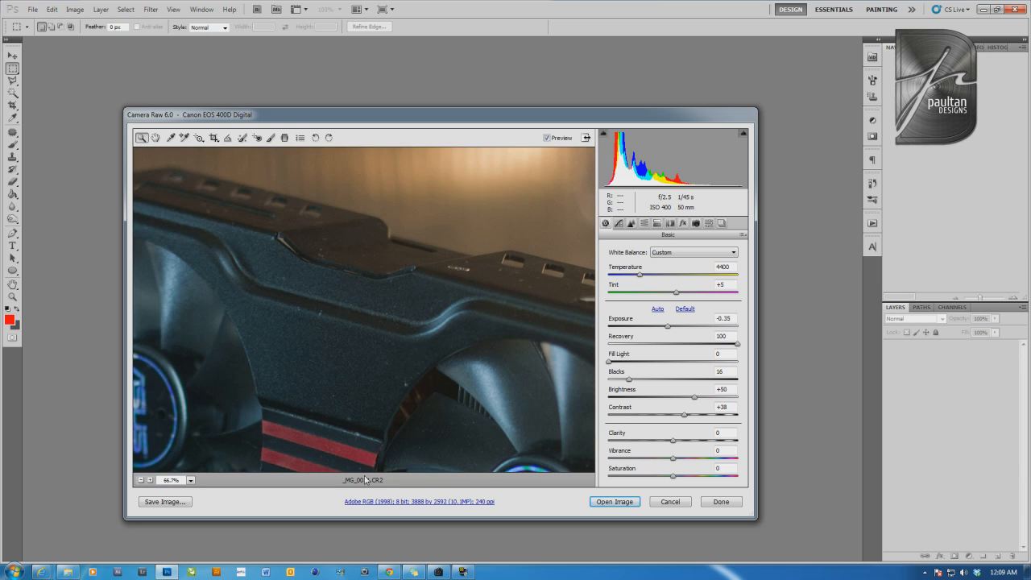
pyautogui.click(141, 481)
pyautogui.click(141, 481)
pyautogui.click(141, 480)
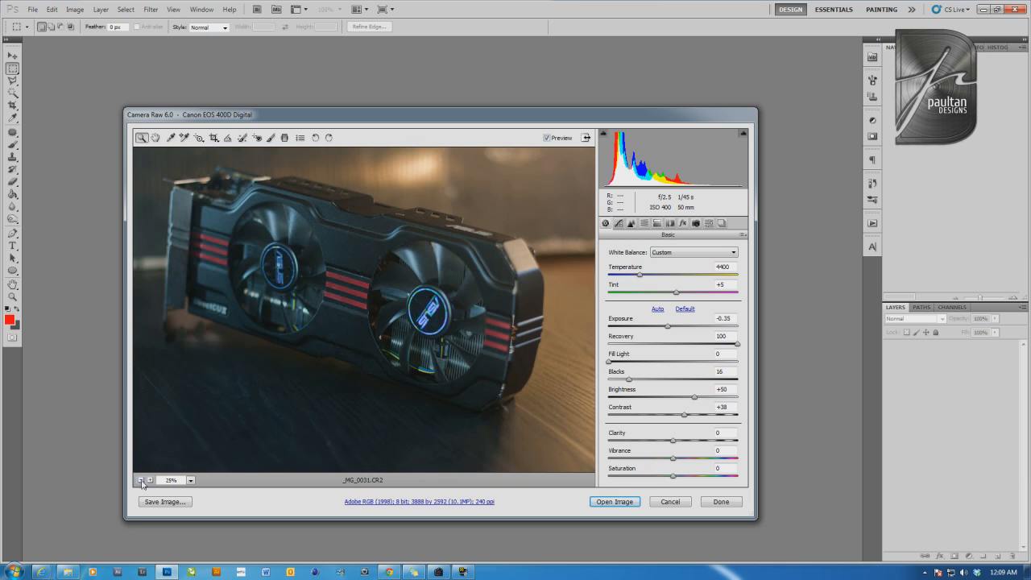
pyautogui.moveTo(674, 441); pyautogui.dragTo(713, 463)
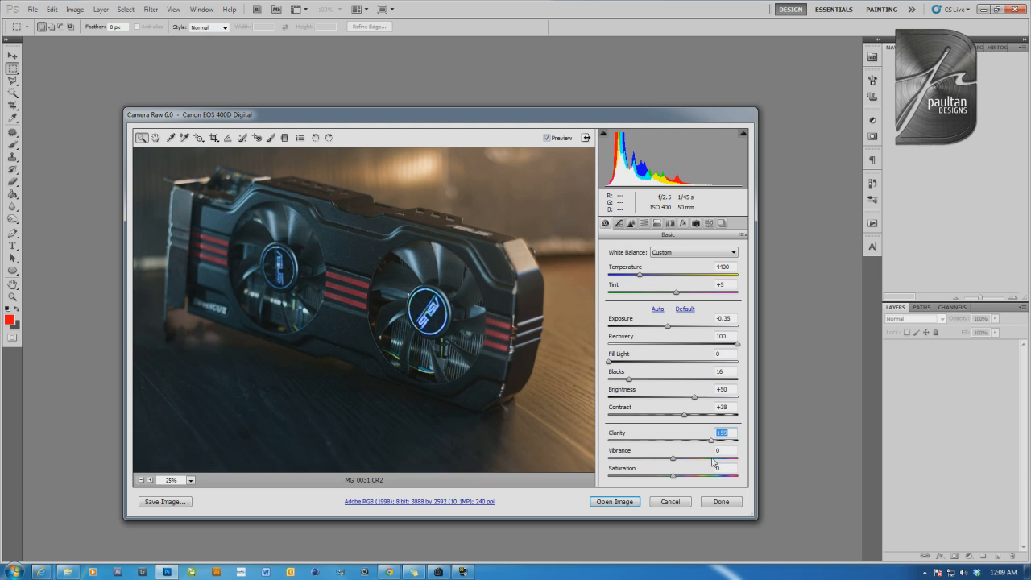
pyautogui.moveTo(713, 463)
pyautogui.mouseDown()
pyautogui.moveTo(748, 462)
pyautogui.moveTo(717, 465)
pyautogui.mouseUp()
pyautogui.moveTo(674, 459); pyautogui.dragTo(683, 484)
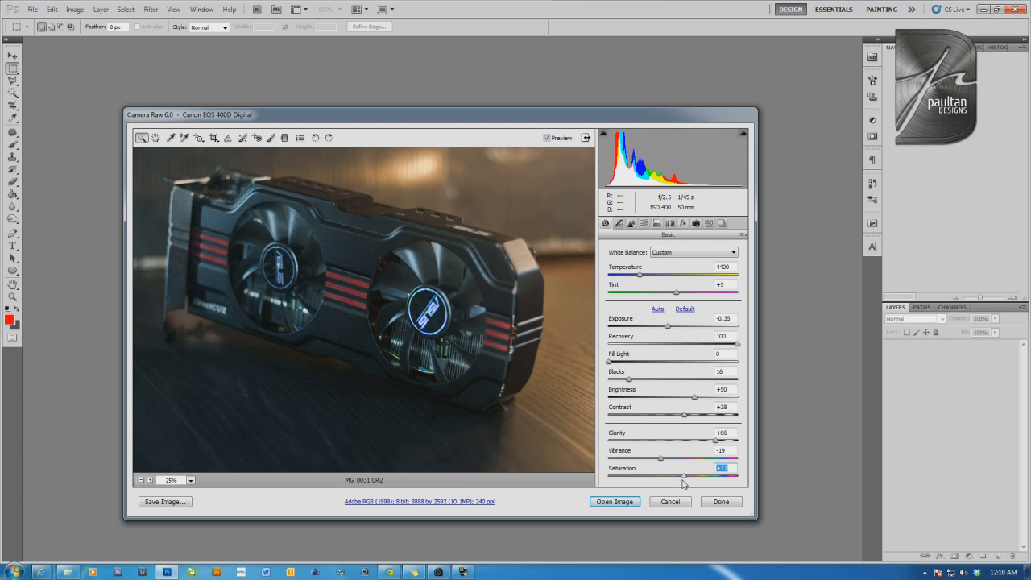
# Try the parametric tone curve's Highlights at +100 and return to the basic adjustments
pyautogui.click(619, 223)
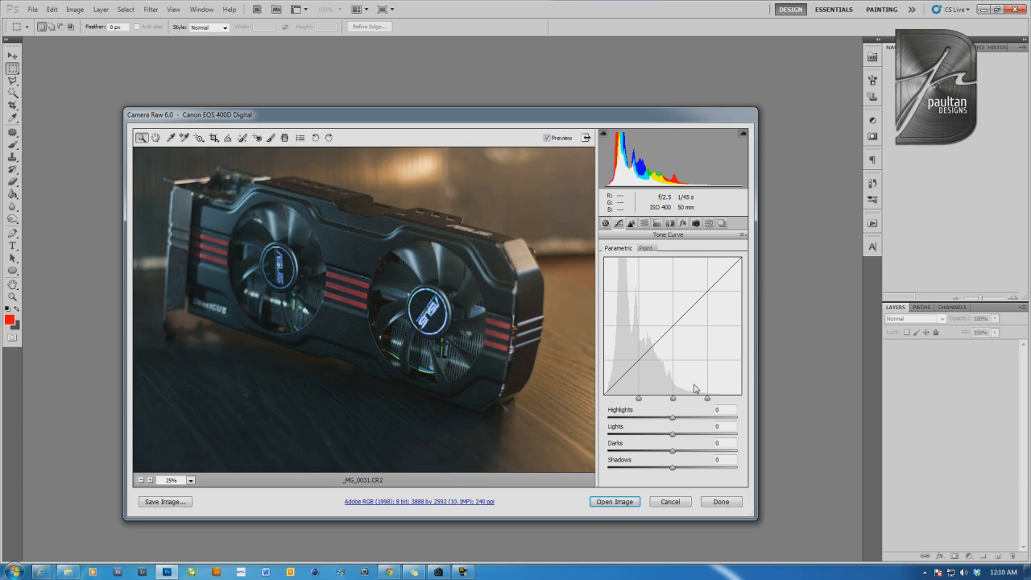
pyautogui.moveTo(707, 398)
pyautogui.mouseDown()
pyautogui.moveTo(694, 401)
pyautogui.moveTo(726, 401)
pyautogui.moveTo(710, 407)
pyautogui.mouseUp()
pyautogui.moveTo(673, 421); pyautogui.dragTo(747, 426)
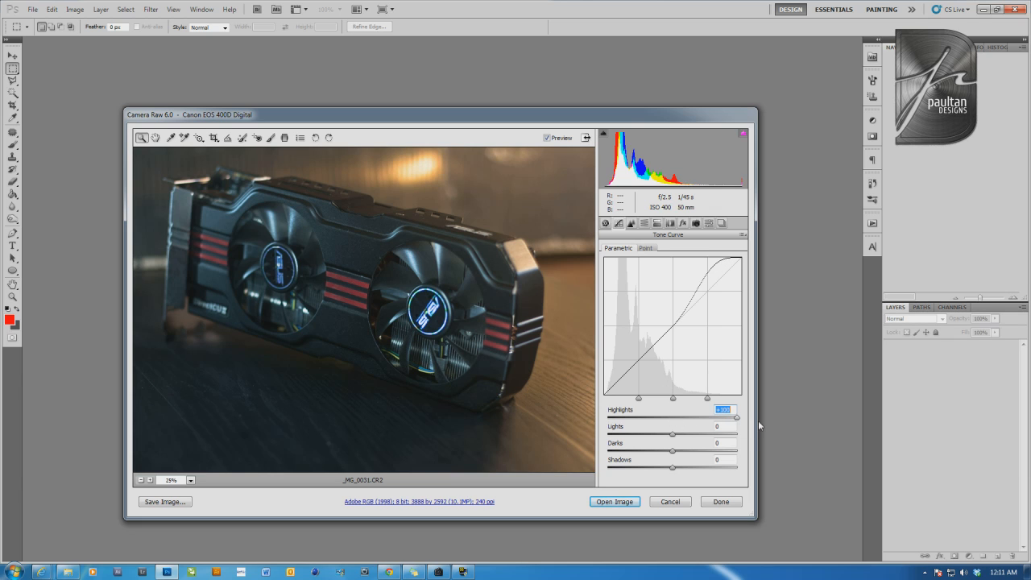
pyautogui.click(606, 223)
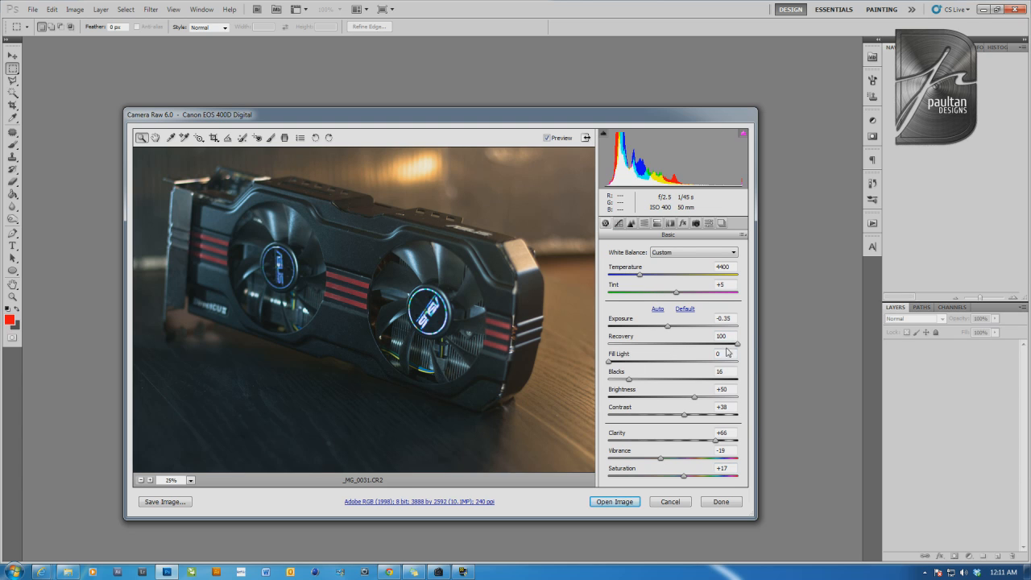
# Shape the parametric tone curve with Highlights -23, Lights +7, Darks +4 and Shadows at about -22
pyautogui.click(619, 224)
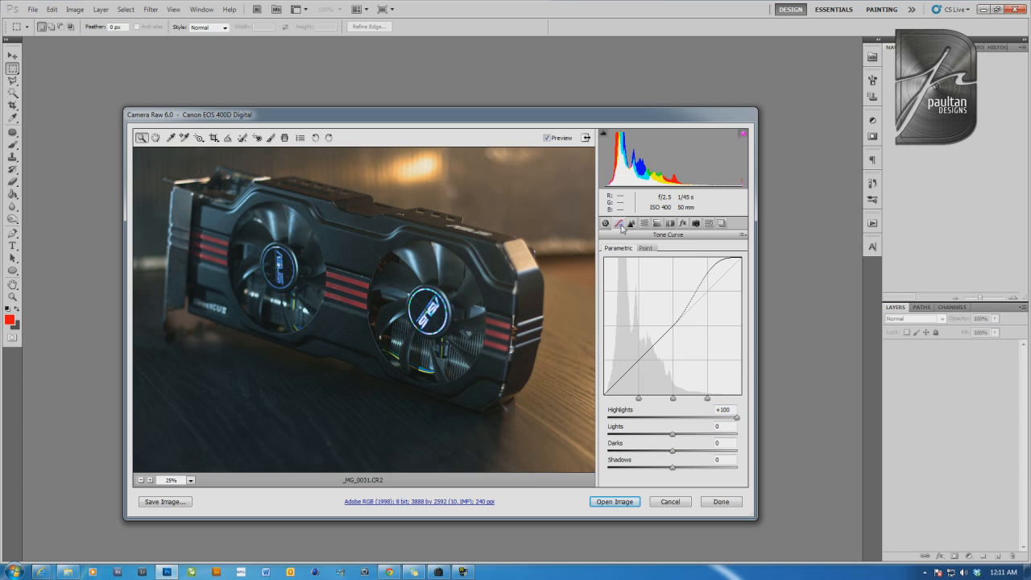
pyautogui.moveTo(737, 422); pyautogui.dragTo(659, 429)
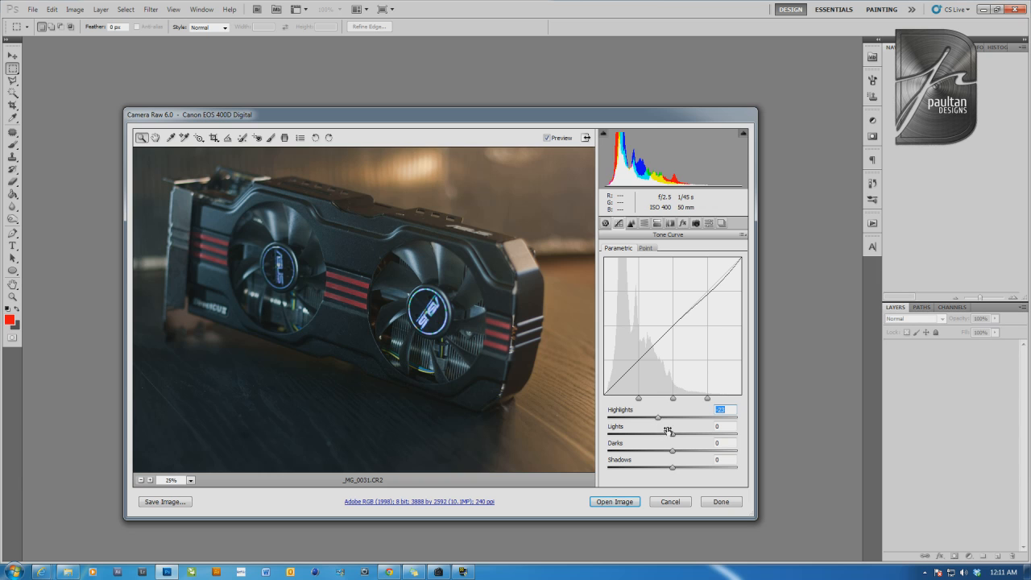
pyautogui.moveTo(672, 436)
pyautogui.mouseDown()
pyautogui.moveTo(681, 437)
pyautogui.moveTo(653, 438)
pyautogui.moveTo(677, 440)
pyautogui.mouseUp()
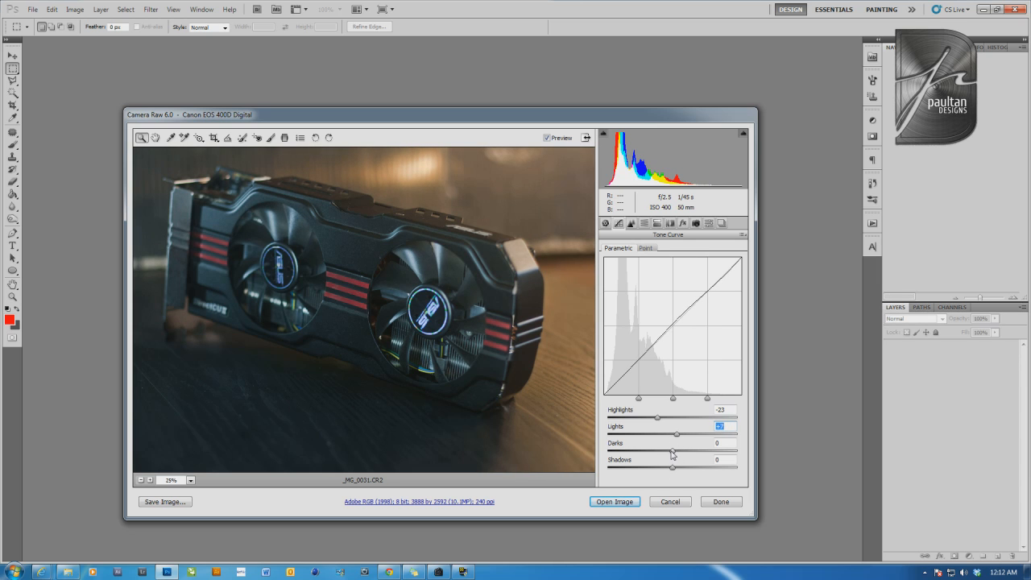
pyautogui.moveTo(673, 454)
pyautogui.mouseDown()
pyautogui.moveTo(654, 456)
pyautogui.moveTo(686, 457)
pyautogui.moveTo(663, 454)
pyautogui.moveTo(676, 452)
pyautogui.mouseUp()
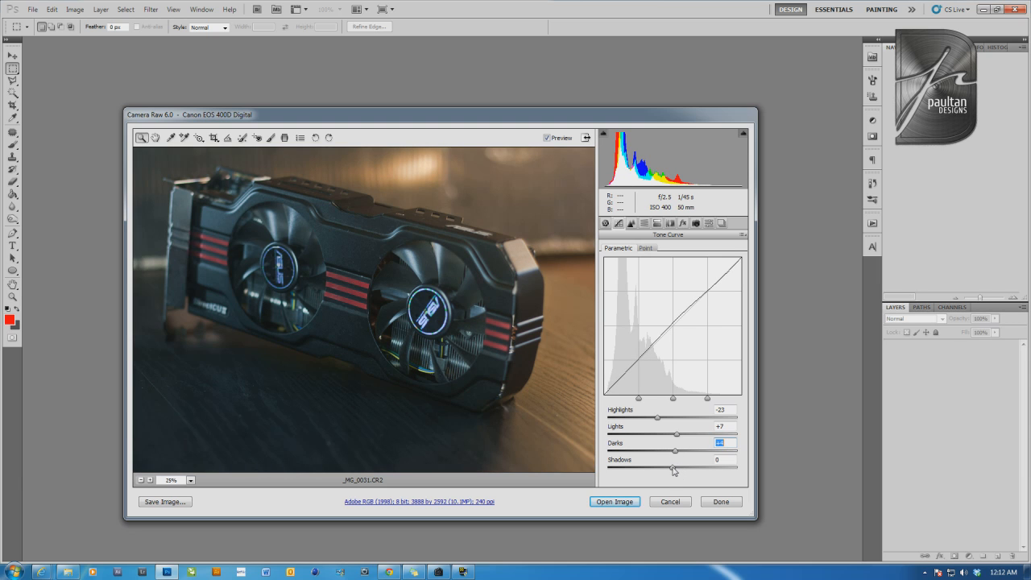
pyautogui.moveTo(673, 471)
pyautogui.mouseDown()
pyautogui.moveTo(731, 473)
pyautogui.moveTo(658, 479)
pyautogui.mouseUp()
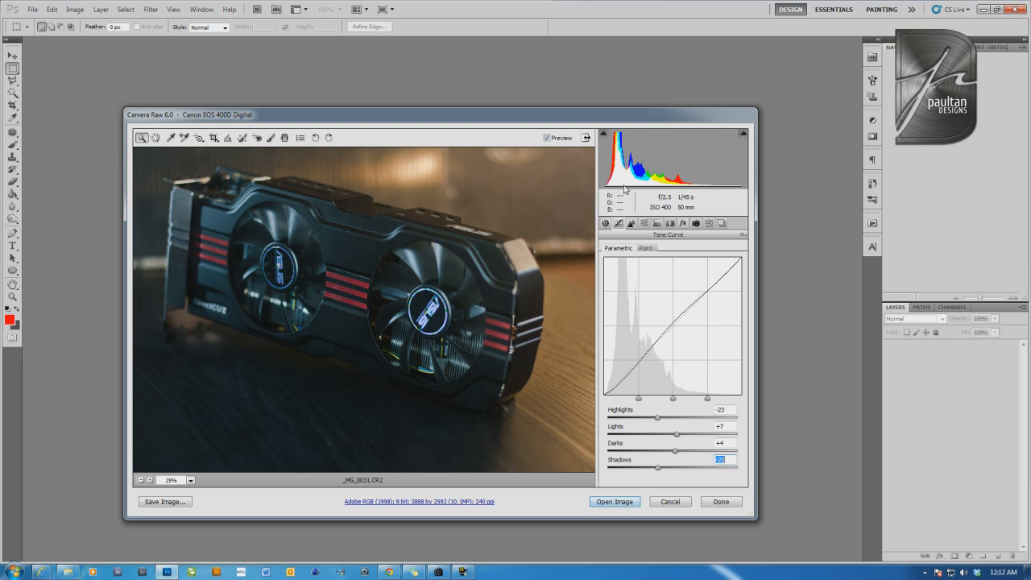
# Try shifting the Reds and Oranges hues in the HSL adjustments, and restore both to default
pyautogui.click(631, 223)
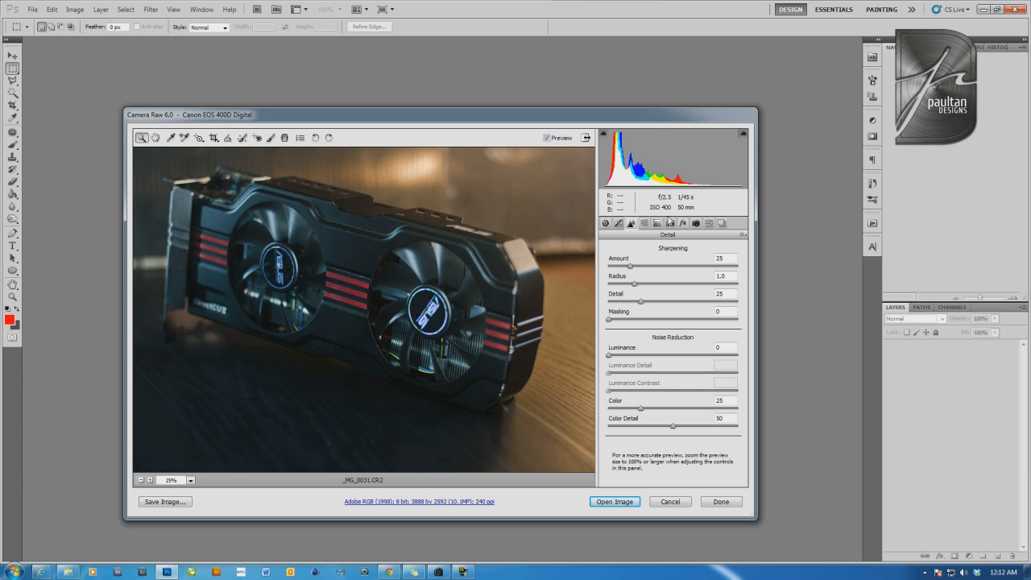
pyautogui.click(645, 223)
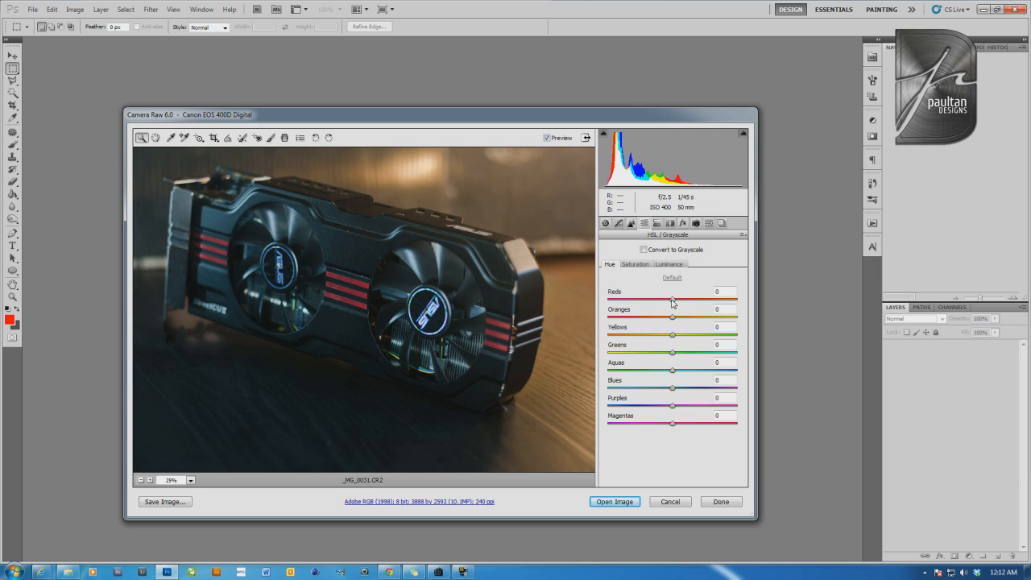
pyautogui.moveTo(672, 300); pyautogui.dragTo(676, 300)
pyautogui.click(671, 277)
pyautogui.moveTo(673, 316); pyautogui.dragTo(701, 343)
pyautogui.hotkey('ctrl', 'z')
# Examine the coloured reflections inside the front fan up close and return to the wider view of the card
pyautogui.moveTo(410, 364); pyautogui.dragTo(445, 375)
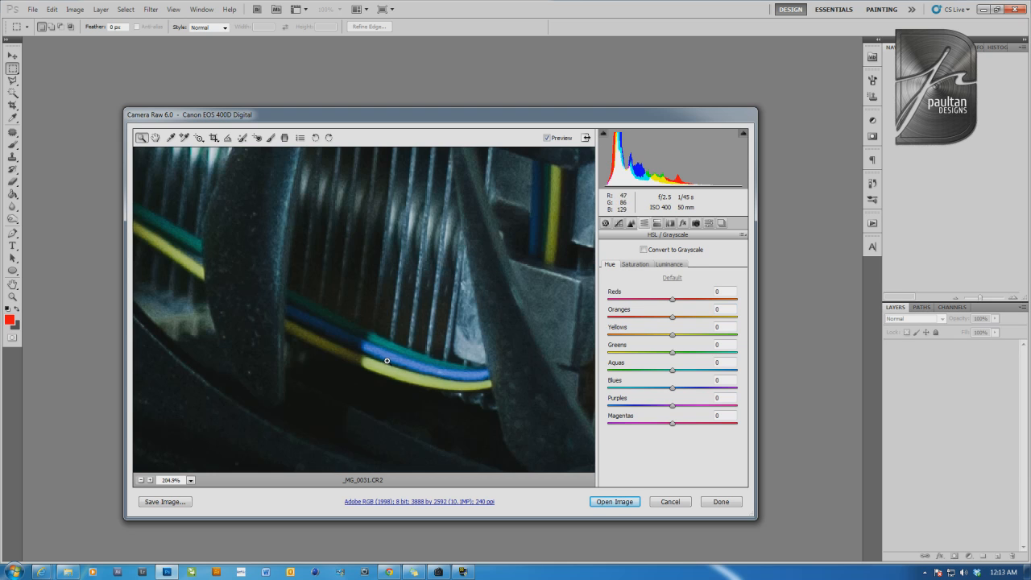
pyautogui.click(141, 481)
pyautogui.click(141, 480)
pyautogui.click(141, 480)
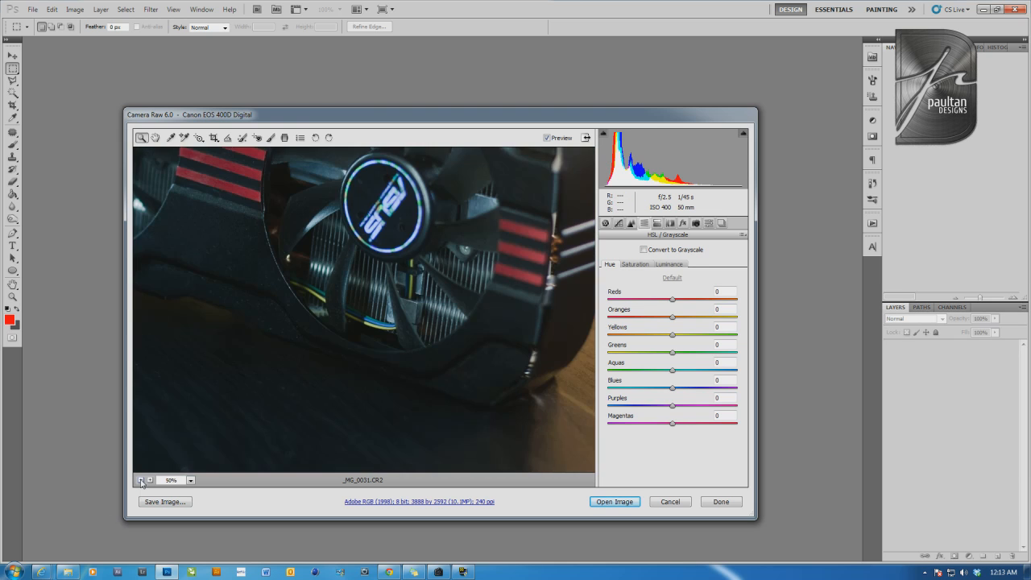
pyautogui.click(141, 480)
pyautogui.click(141, 480)
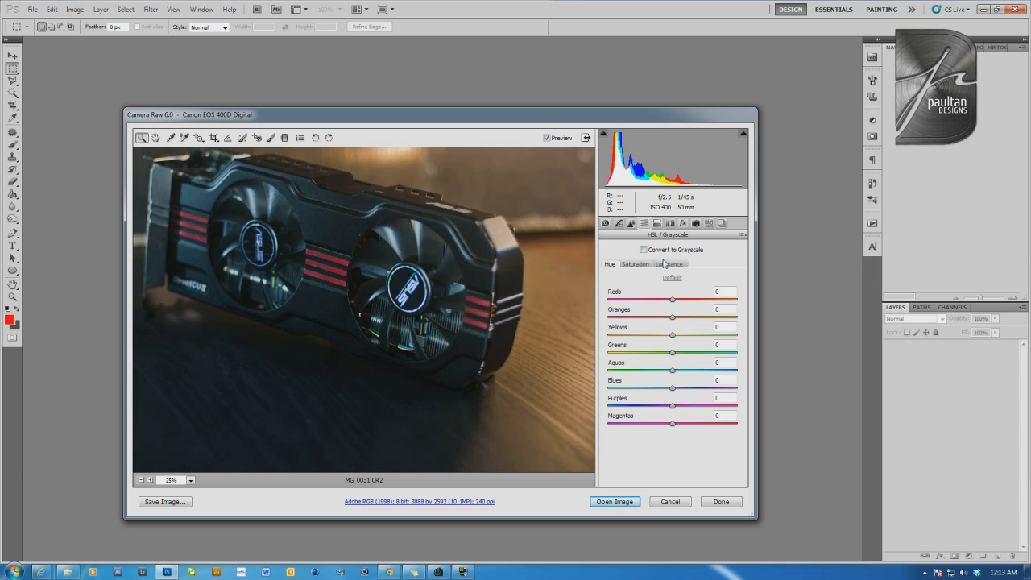
# Set the HSL saturation of Reds to +48 and check the red stripes across the whole photo
pyautogui.click(636, 265)
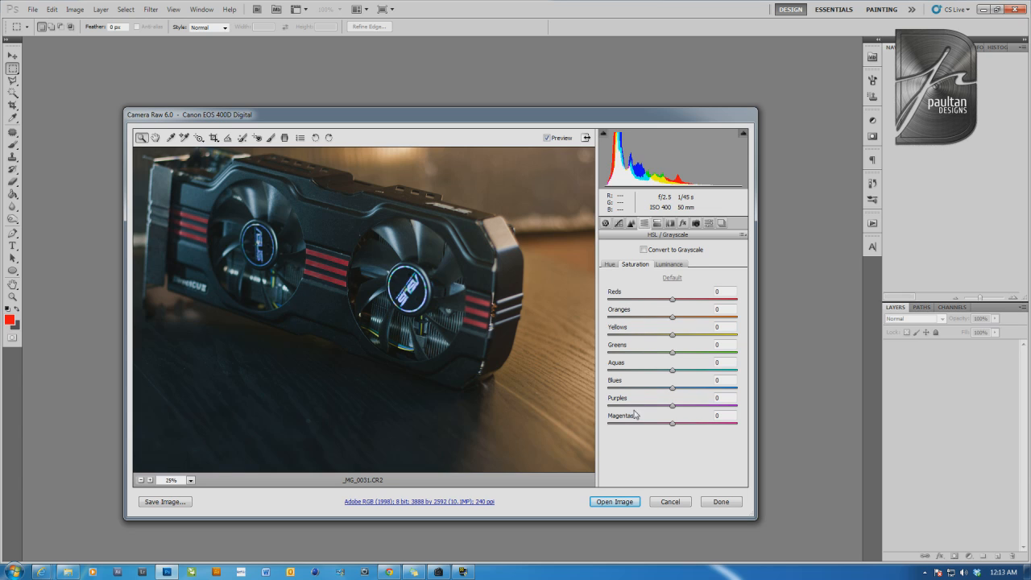
pyautogui.moveTo(674, 300); pyautogui.dragTo(704, 303)
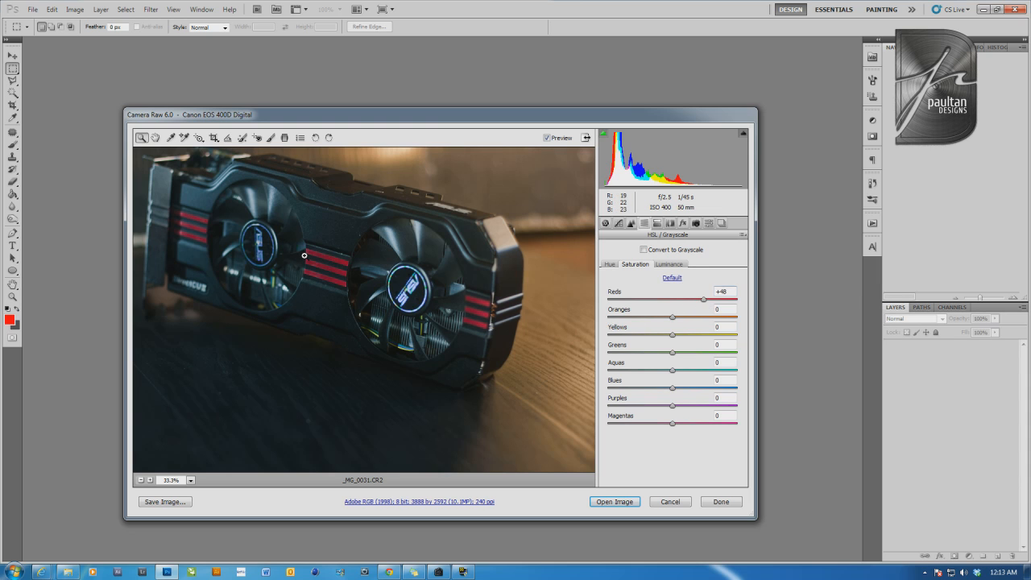
pyautogui.click(149, 480)
pyautogui.click(141, 480)
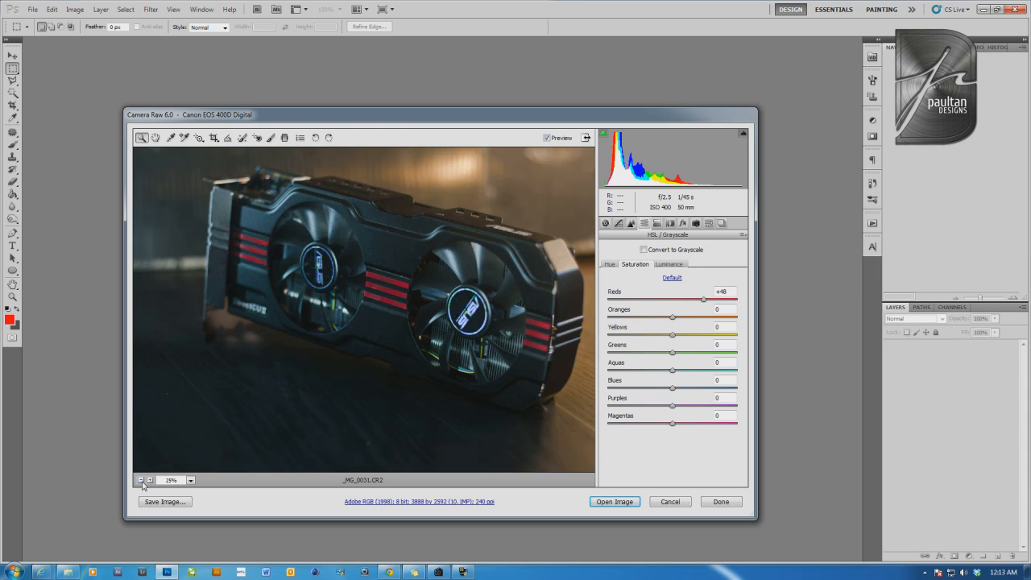
pyautogui.click(141, 480)
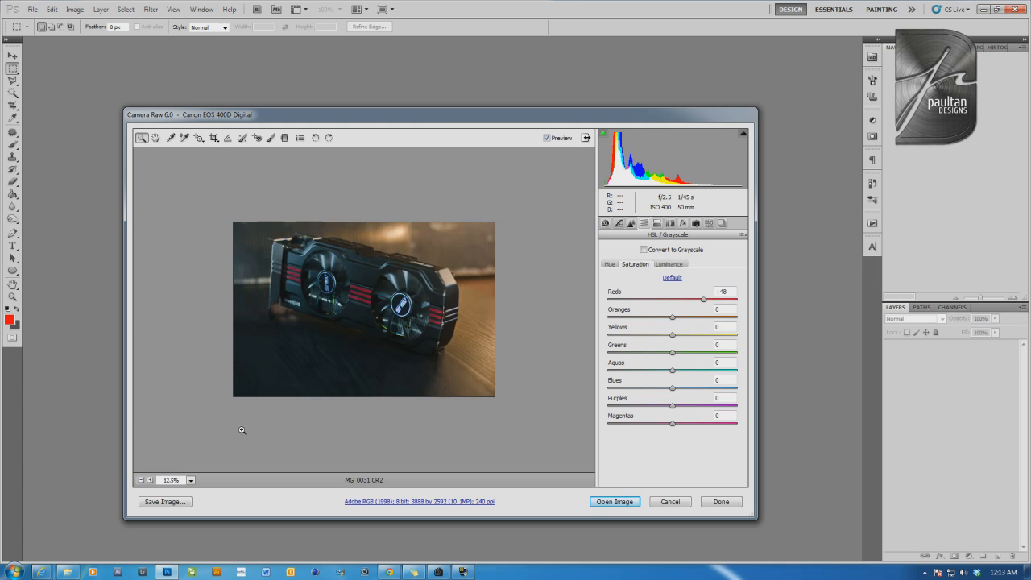
pyautogui.click(149, 480)
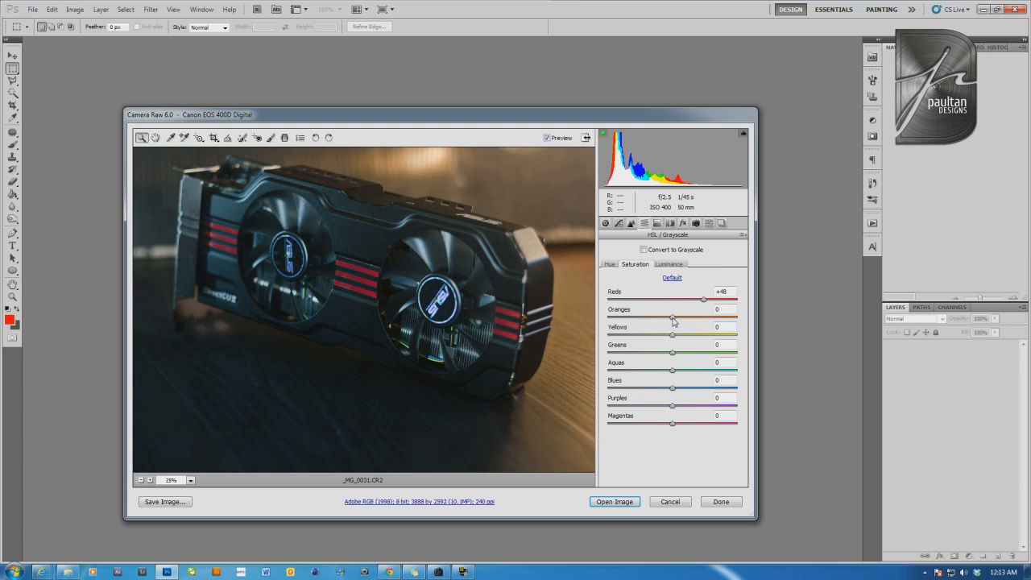
# Set the HSL Oranges to a hue of about -11 and a saturation of +21
pyautogui.moveTo(674, 320)
pyautogui.mouseDown()
pyautogui.moveTo(701, 321)
pyautogui.moveTo(640, 322)
pyautogui.moveTo(743, 324)
pyautogui.moveTo(599, 320)
pyautogui.moveTo(689, 324)
pyautogui.moveTo(664, 324)
pyautogui.mouseUp()
pyautogui.click(608, 266)
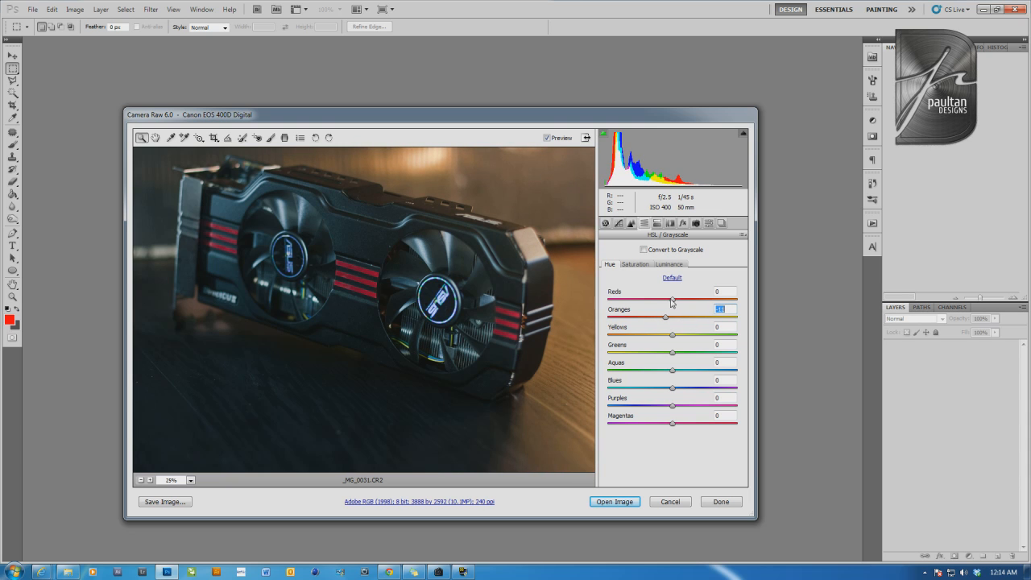
pyautogui.click(641, 266)
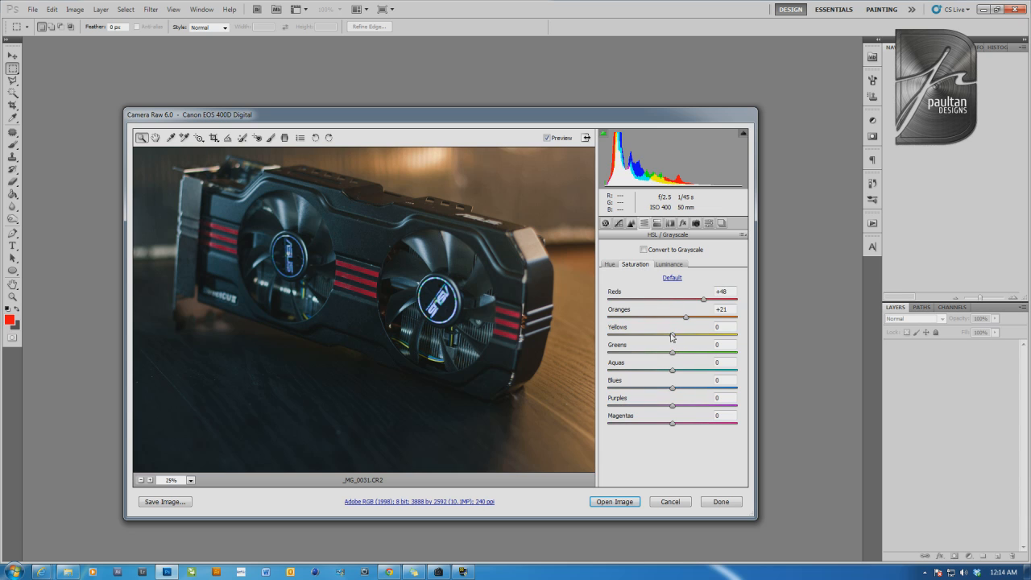
# Lower the HSL saturation of Yellows, Greens and Aquas to -100 and Blues to -66
pyautogui.click(403, 352)
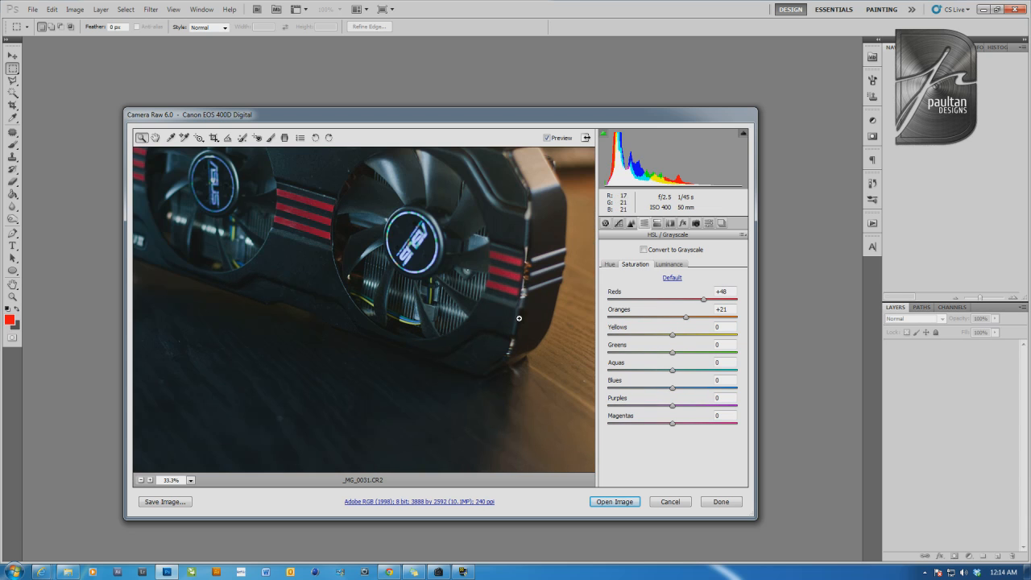
pyautogui.click(673, 336)
pyautogui.moveTo(674, 336); pyautogui.dragTo(584, 334)
pyautogui.click(673, 353)
pyautogui.moveTo(673, 353); pyautogui.dragTo(583, 351)
pyautogui.moveTo(674, 374)
pyautogui.mouseDown()
pyautogui.moveTo(638, 374)
pyautogui.moveTo(667, 379)
pyautogui.mouseUp()
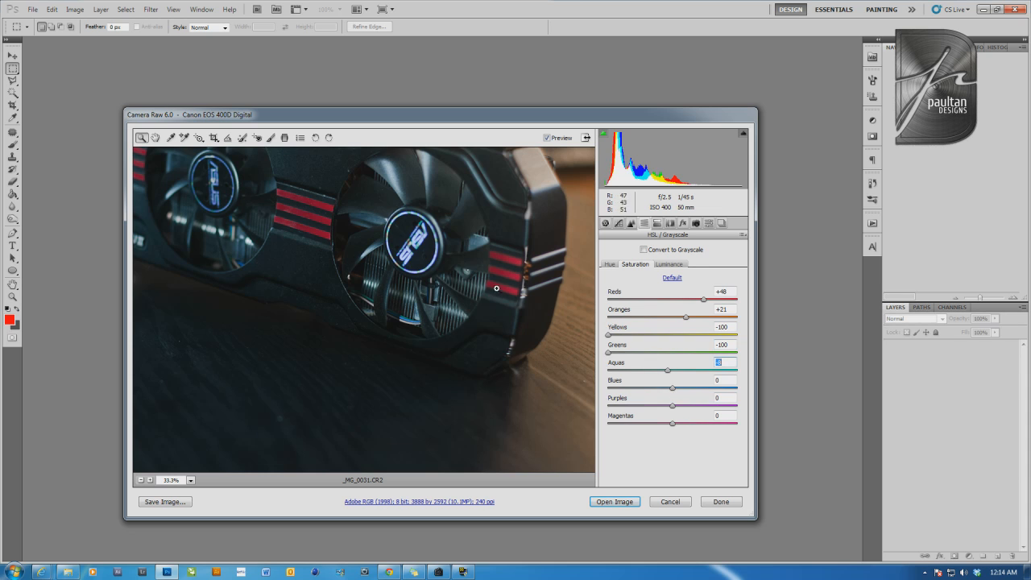
pyautogui.click(141, 480)
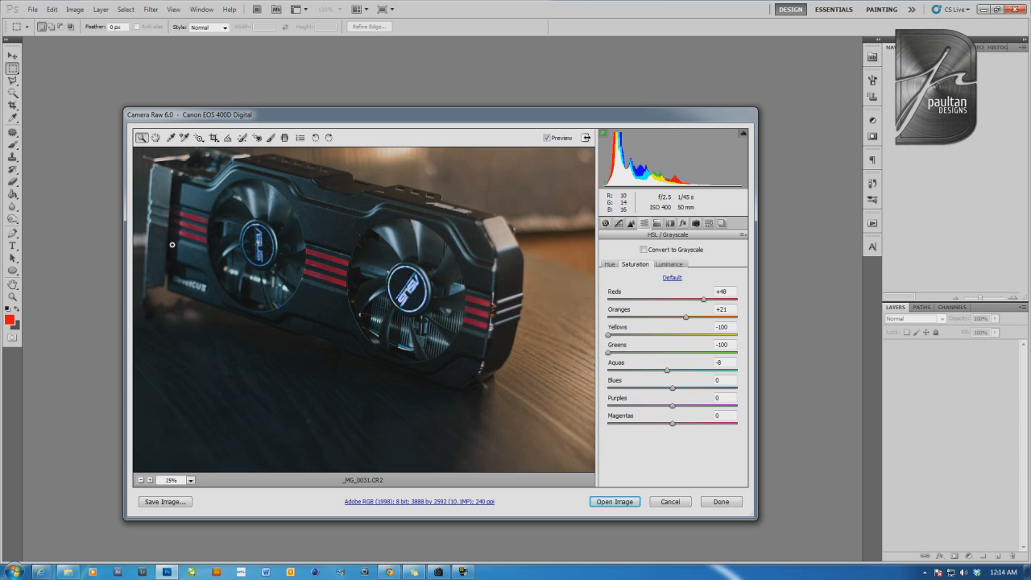
pyautogui.moveTo(667, 371); pyautogui.dragTo(592, 377)
pyautogui.moveTo(672, 391); pyautogui.dragTo(631, 395)
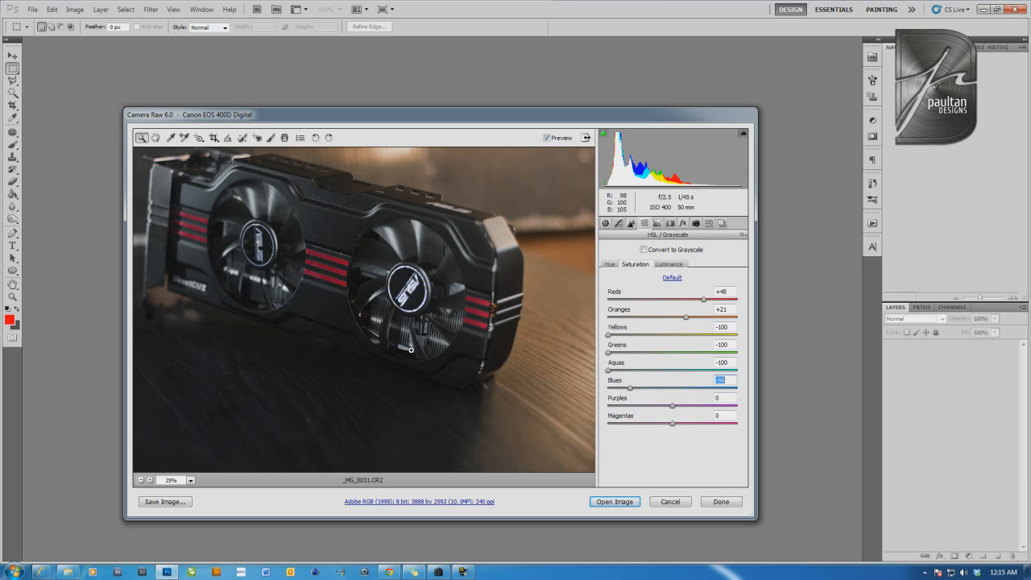
# Readjust the HSL saturation to -63 for Yellows, -63 for Greens and -72 for Aquas
pyautogui.click(657, 334)
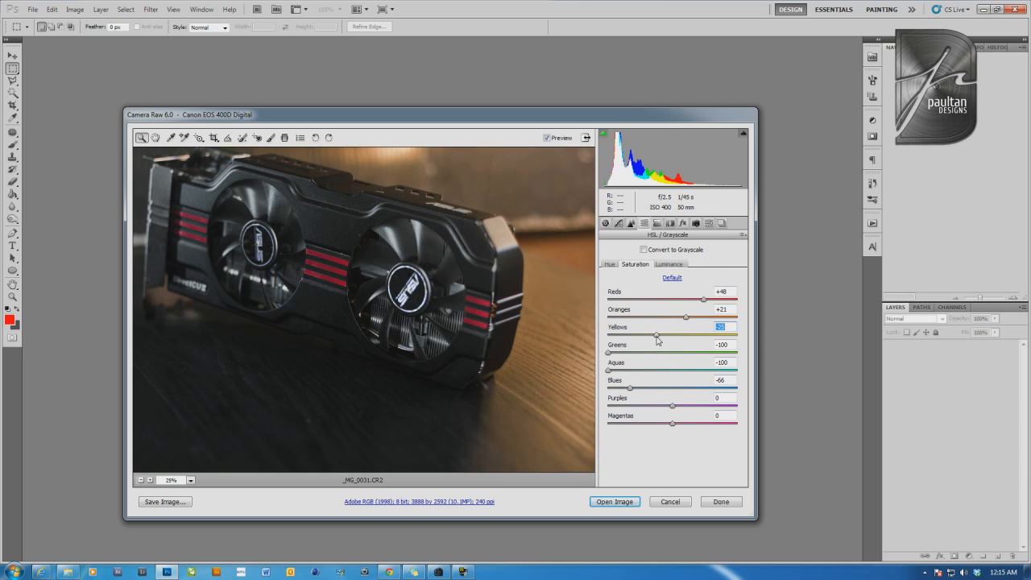
pyautogui.click(655, 352)
pyautogui.click(645, 370)
pyautogui.click(626, 370)
pyautogui.click(642, 353)
pyautogui.click(641, 334)
pyautogui.click(631, 335)
pyautogui.click(632, 353)
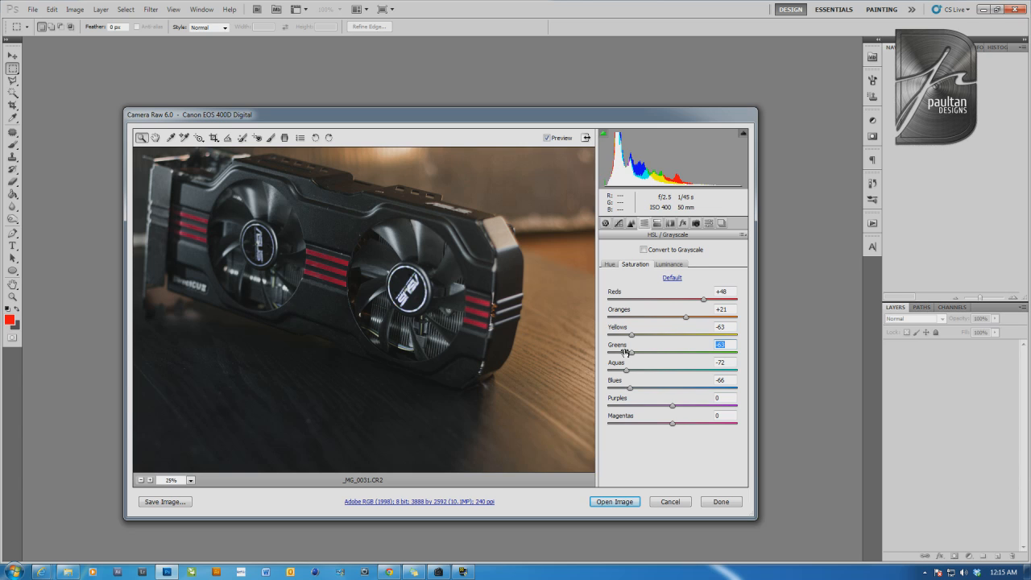
# Lower the HSL saturation of Purples to -65 and Magentas to -69
pyautogui.click(629, 405)
pyautogui.moveTo(629, 407); pyautogui.dragTo(637, 428)
pyautogui.click(622, 423)
pyautogui.click(623, 407)
pyautogui.click(628, 424)
pyautogui.click(630, 406)
pyautogui.click(629, 423)
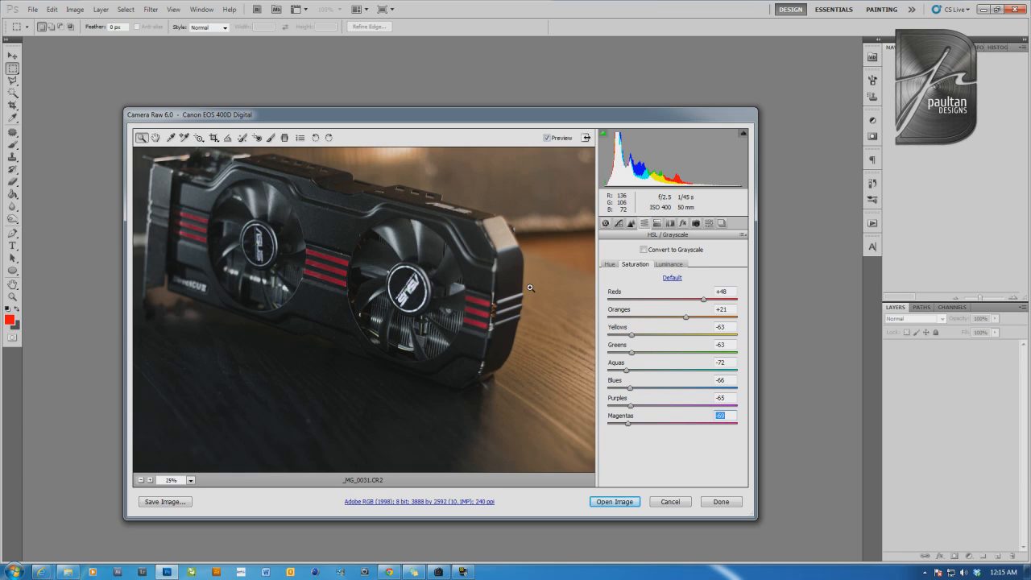
# Set the HSL luminance to Reds +38, Oranges +28, Yellows +10, Greens -100, Aquas -65, Blues +18, Purples -51 and Magentas about -48
pyautogui.click(665, 264)
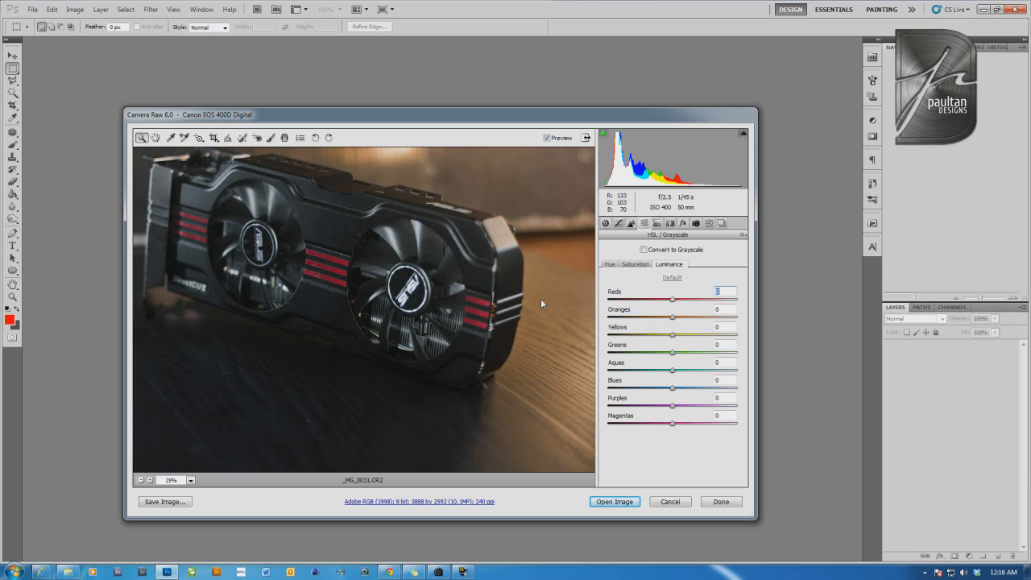
pyautogui.moveTo(672, 302); pyautogui.dragTo(585, 357)
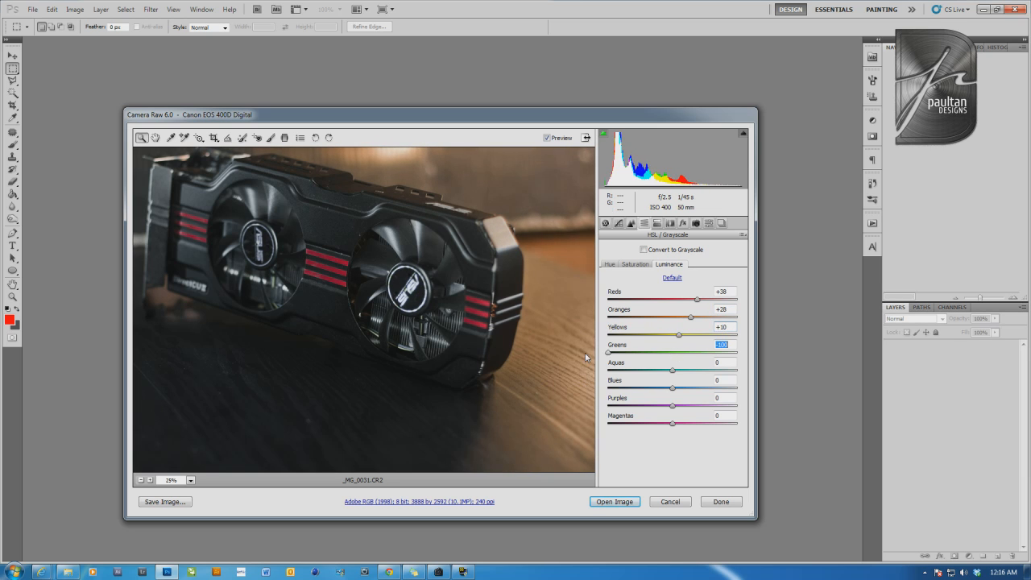
pyautogui.moveTo(671, 373); pyautogui.dragTo(642, 423)
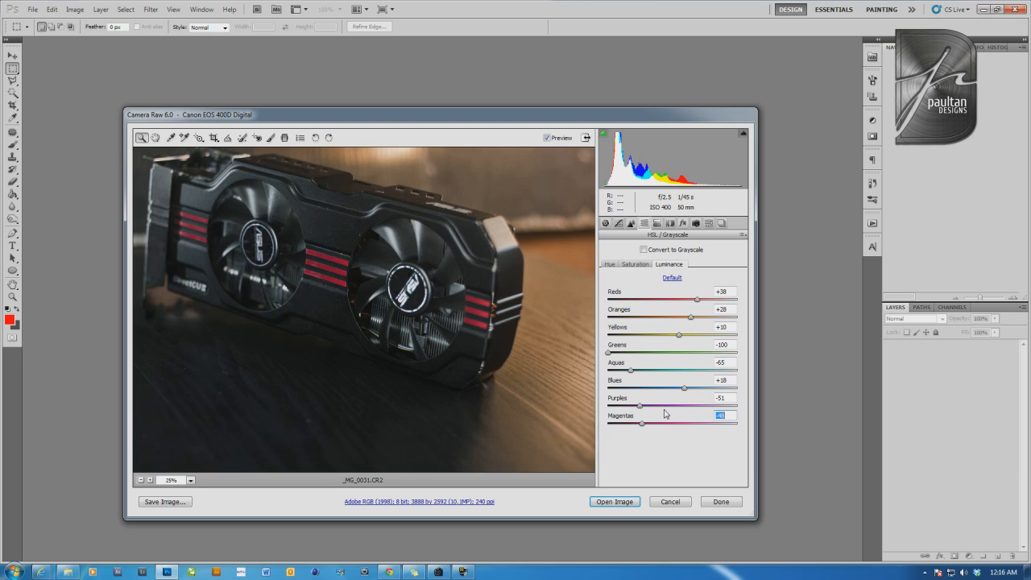
# Try brighter Purples and Magentas luminance on a close view of the fan, and settle on Purples -91 and Magentas -88
pyautogui.click(691, 406)
pyautogui.click(683, 422)
pyautogui.click(412, 291)
pyautogui.click(263, 368)
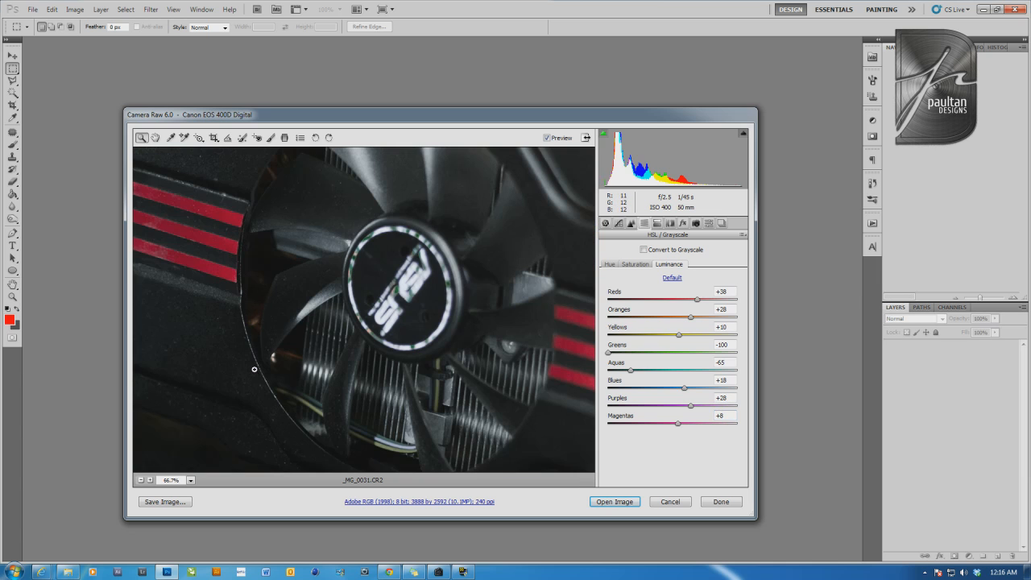
pyautogui.click(687, 406)
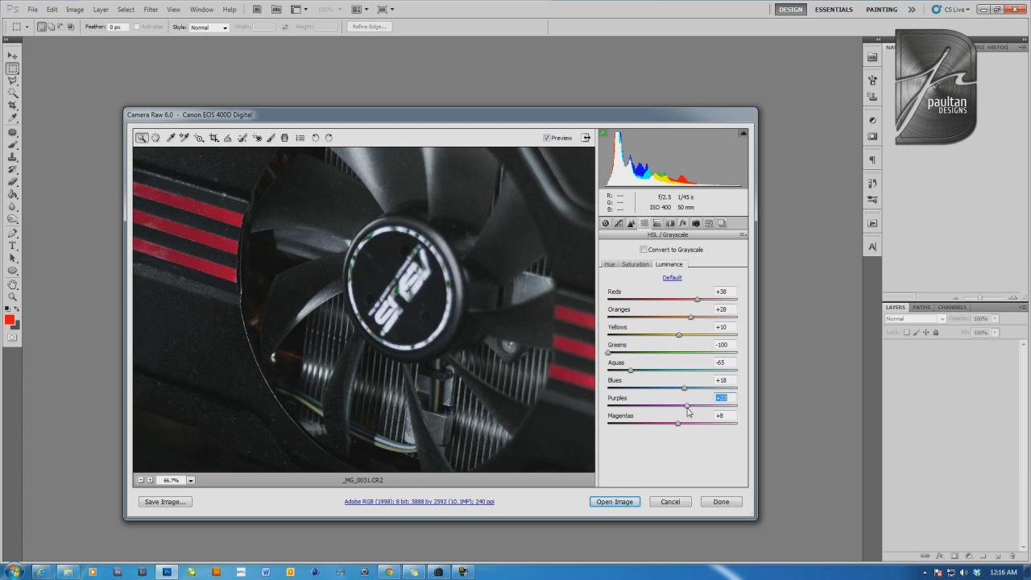
pyautogui.moveTo(688, 409); pyautogui.dragTo(616, 422)
# Reset the HSL luminance of Greens and Aquas to 0
pyautogui.moveTo(611, 354); pyautogui.dragTo(674, 356)
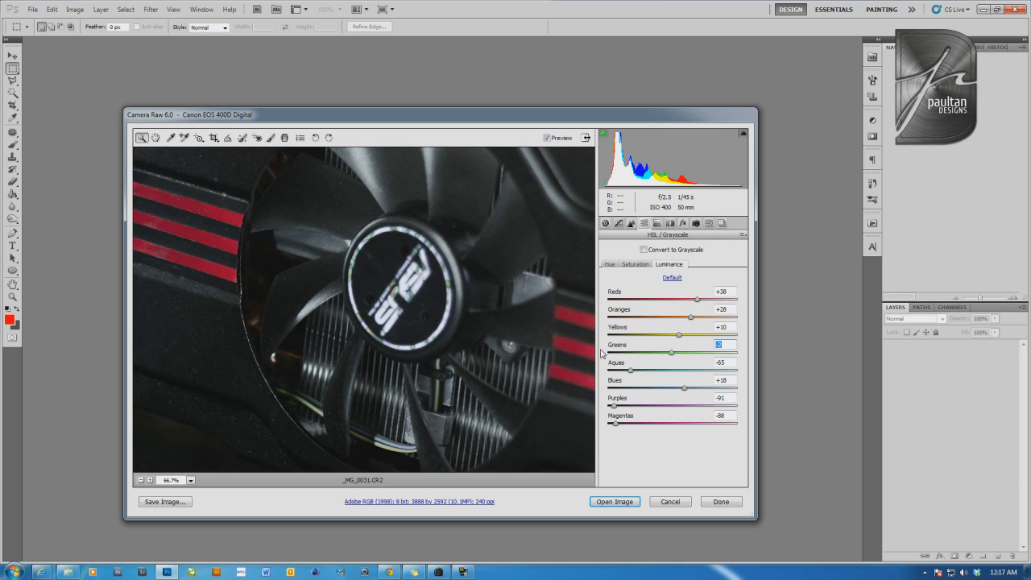
pyautogui.write('0')
pyautogui.doubleClick(628, 375)
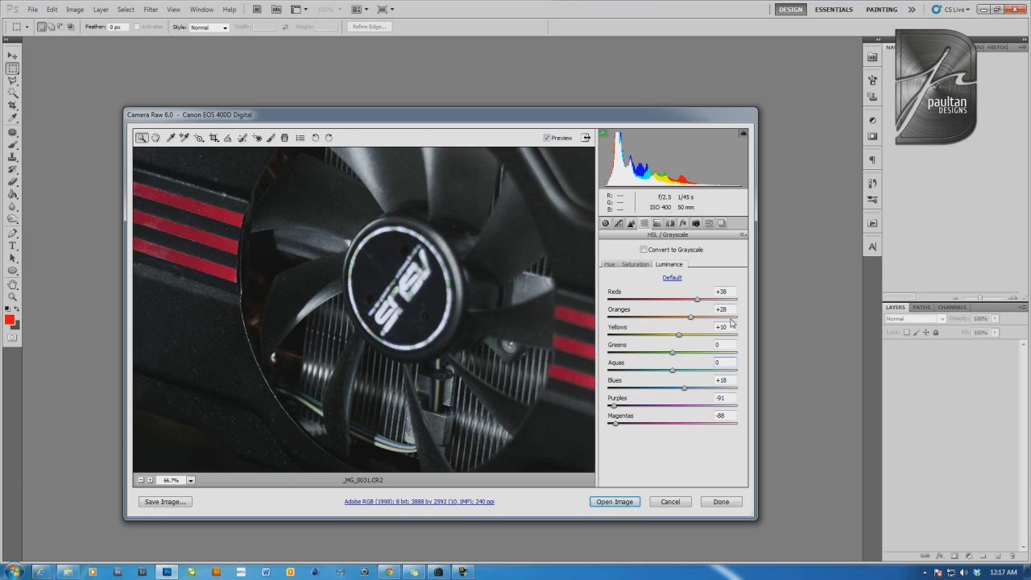
# Set the HSL saturation of Greens to -100 and Aquas to the minimum, and review the whole photo
pyautogui.click(635, 266)
pyautogui.moveTo(666, 354)
pyautogui.mouseDown()
pyautogui.moveTo(692, 357)
pyautogui.moveTo(661, 357)
pyautogui.moveTo(679, 354)
pyautogui.mouseUp()
pyautogui.click(608, 355)
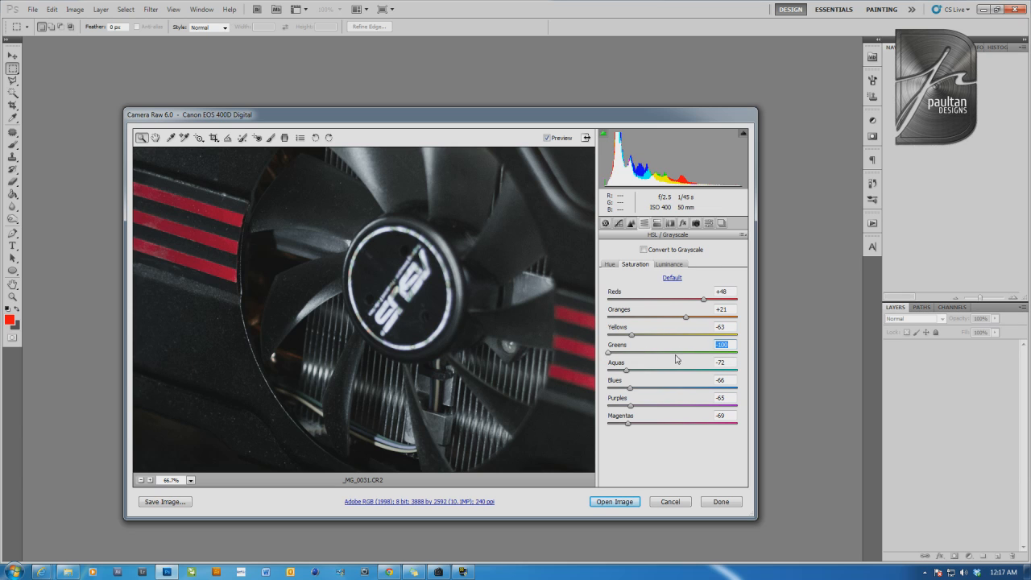
pyautogui.moveTo(626, 370); pyautogui.dragTo(601, 375)
pyautogui.click(666, 265)
pyautogui.click(141, 480)
pyautogui.click(141, 480)
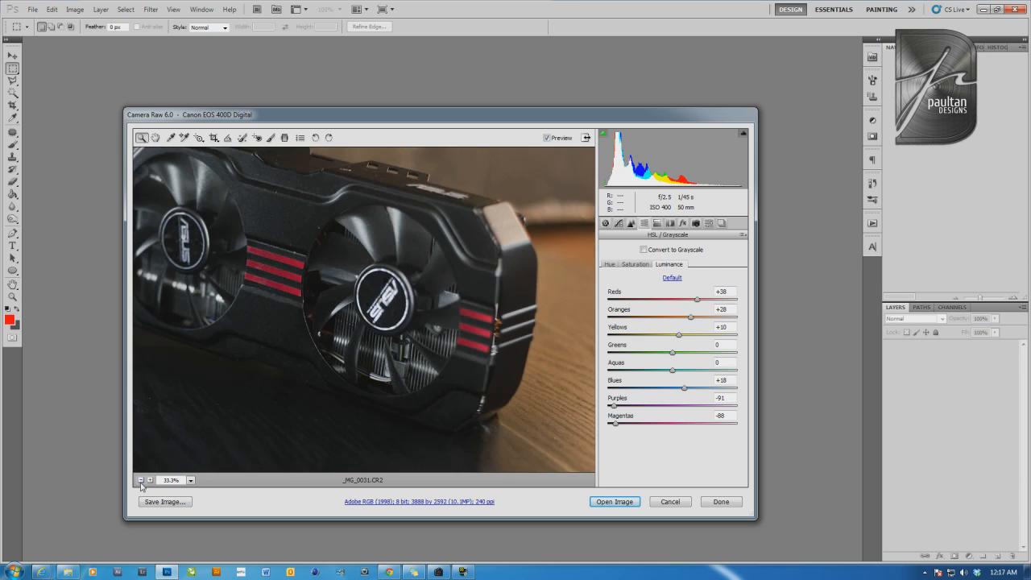
pyautogui.click(141, 480)
pyautogui.click(141, 480)
pyautogui.click(141, 480)
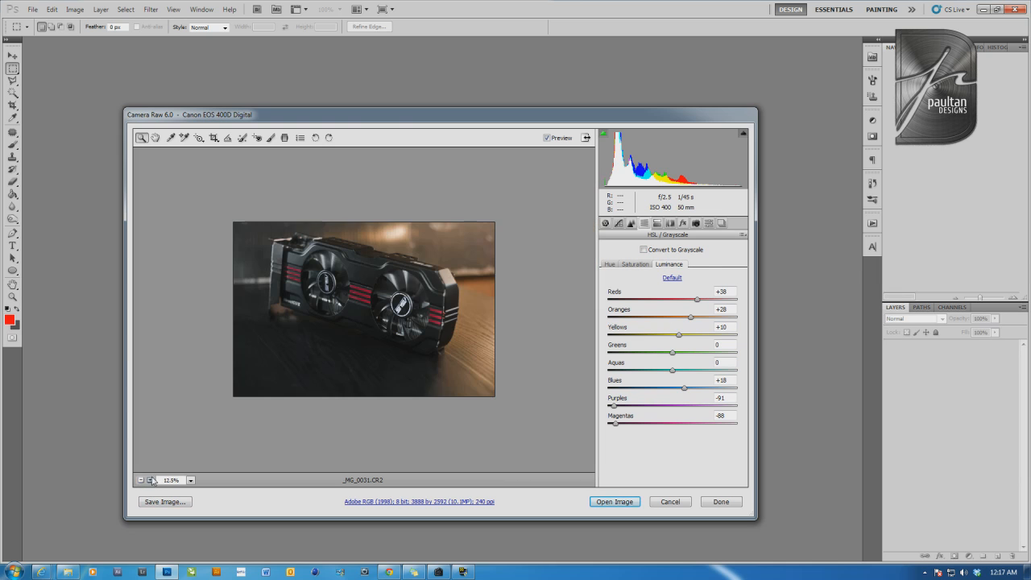
pyautogui.click(151, 481)
pyautogui.click(150, 481)
pyautogui.click(140, 481)
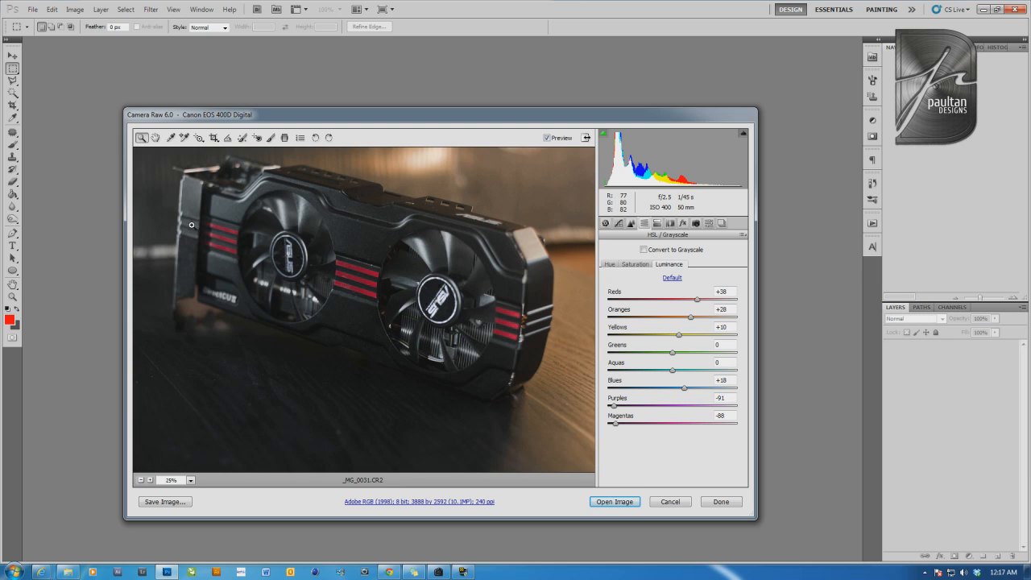
# Apply split toning to the highlights with Hue 17 and Saturation 12
pyautogui.click(657, 224)
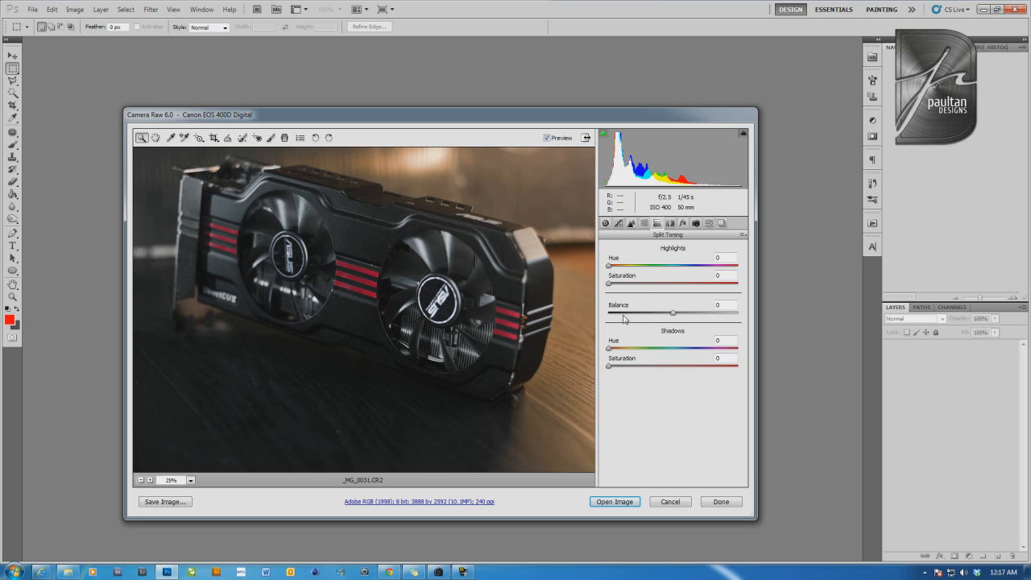
pyautogui.click(628, 281)
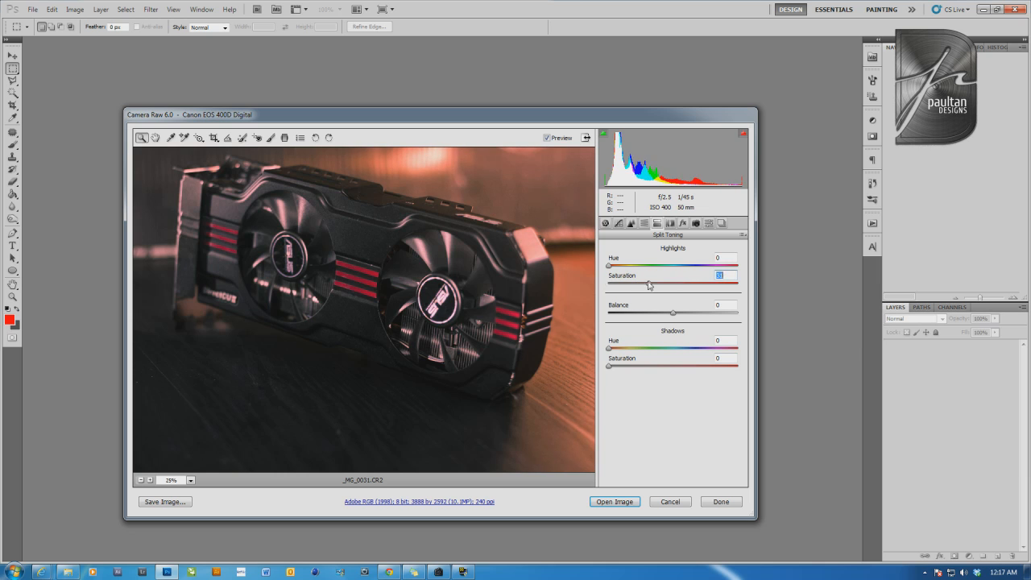
pyautogui.moveTo(626, 287); pyautogui.dragTo(651, 287)
pyautogui.moveTo(609, 268)
pyautogui.mouseDown()
pyautogui.moveTo(671, 272)
pyautogui.moveTo(615, 272)
pyautogui.mouseUp()
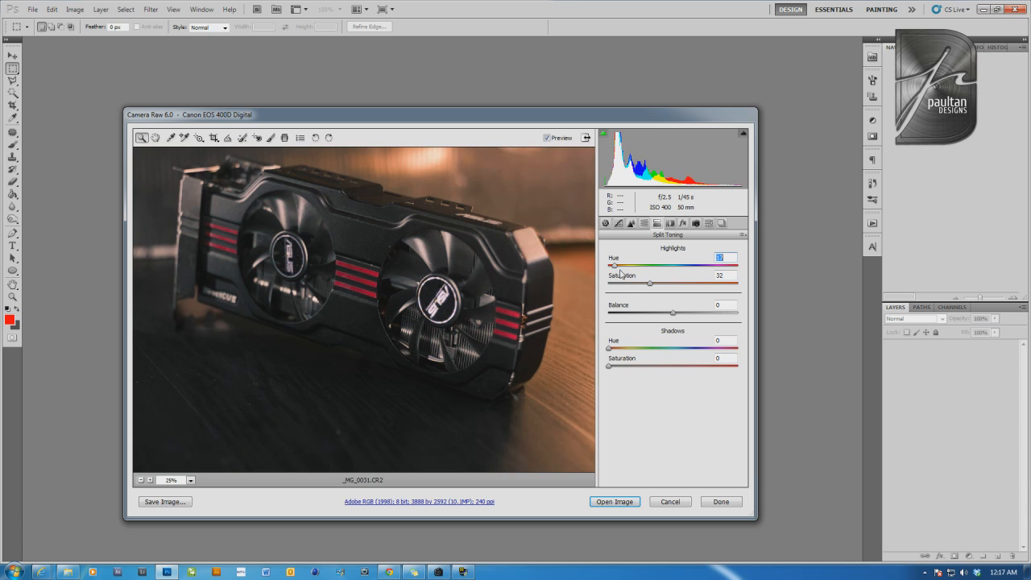
pyautogui.click(625, 284)
# Try a strong split-toning shadows saturation, and settle on 5 for the shadows and 10 for the highlights
pyautogui.click(663, 367)
pyautogui.moveTo(663, 367); pyautogui.dragTo(719, 367)
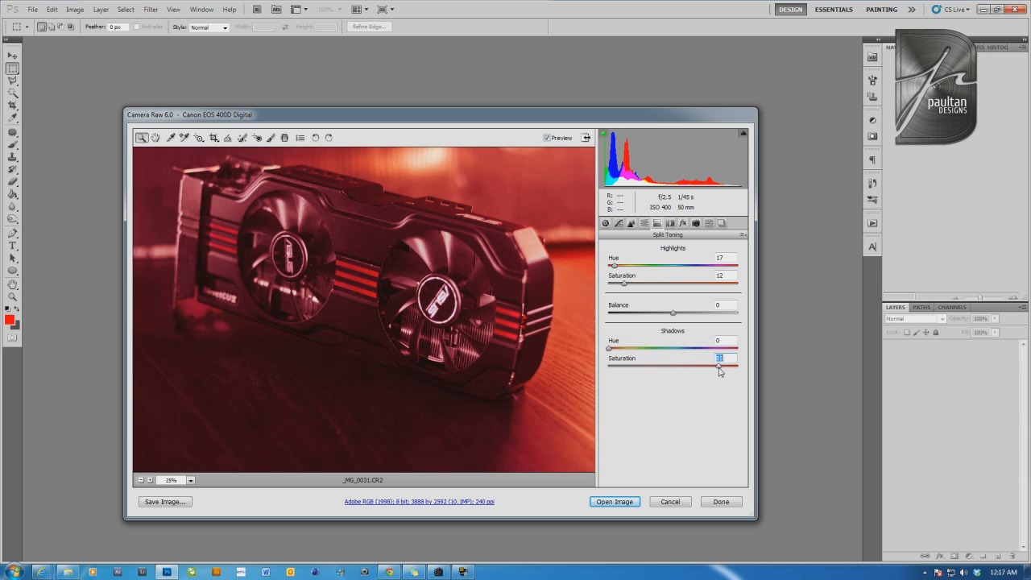
pyautogui.moveTo(666, 286); pyautogui.dragTo(629, 288)
pyautogui.click(632, 367)
pyautogui.moveTo(632, 369); pyautogui.dragTo(617, 370)
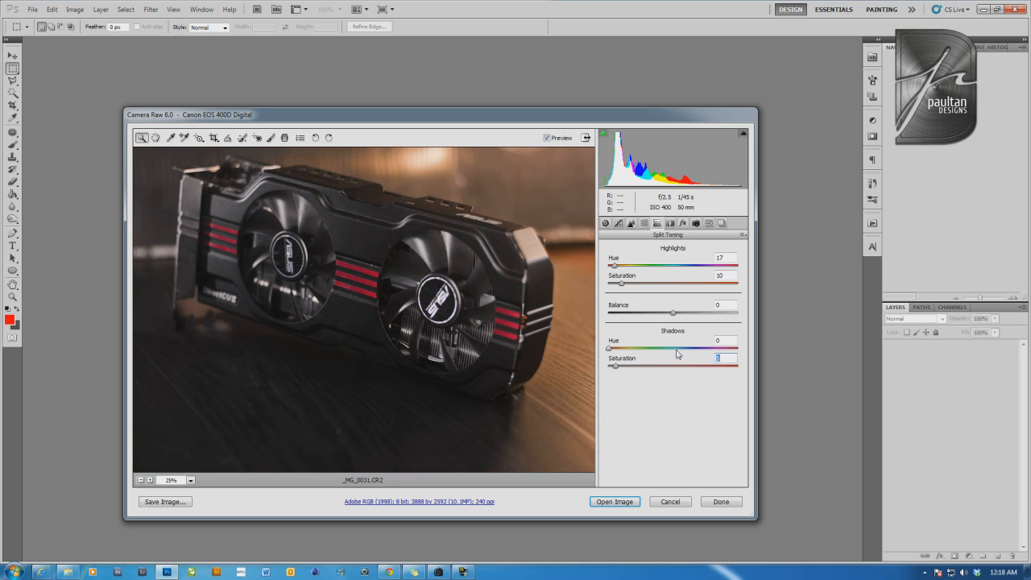
# Set the split-toning shadows hue to about 206 and slightly lower both the shadows and highlights saturation
pyautogui.moveTo(676, 348); pyautogui.dragTo(682, 348)
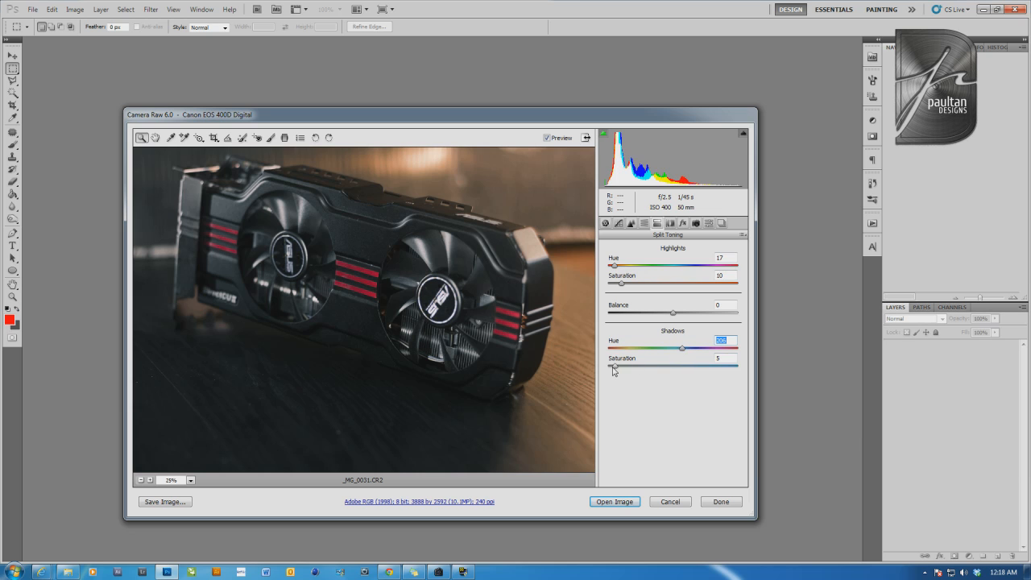
pyautogui.moveTo(616, 370); pyautogui.dragTo(612, 370)
pyautogui.moveTo(625, 288); pyautogui.dragTo(619, 288)
# Look through the lens corrections, effects, camera calibration and snapshots settings, and open the developed raw photo in Photoshop for editing
pyautogui.click(669, 224)
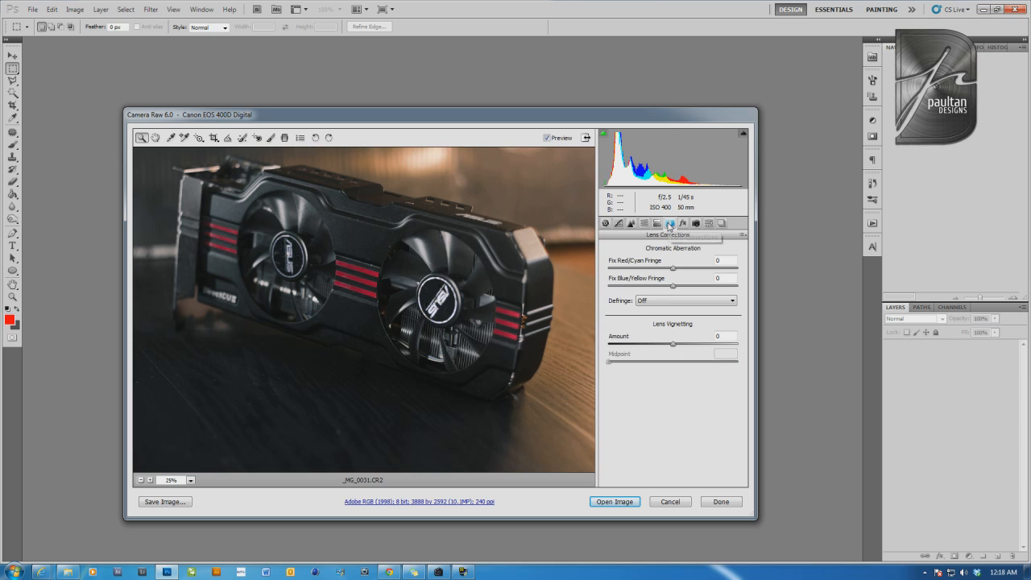
pyautogui.click(682, 225)
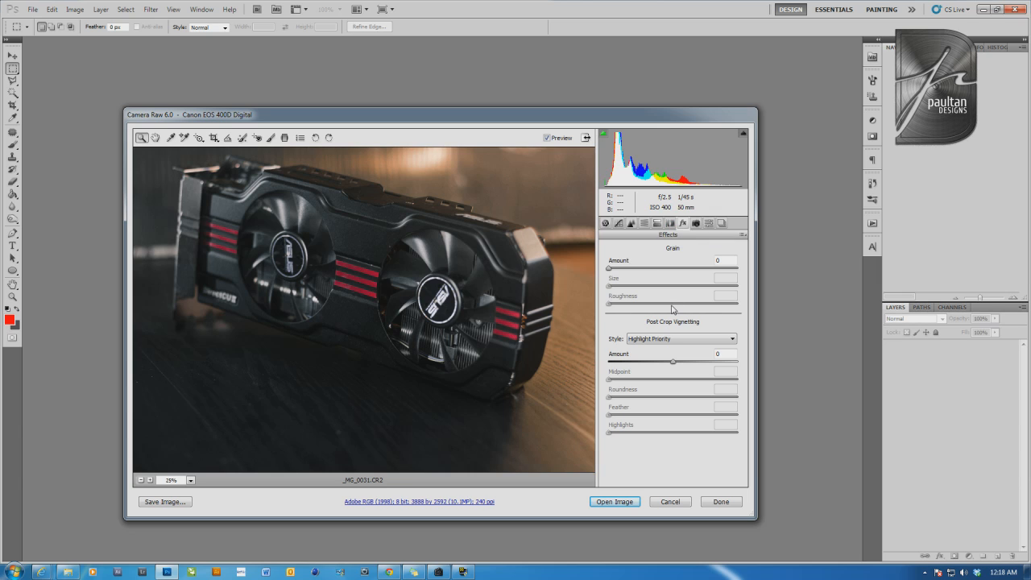
pyautogui.click(696, 223)
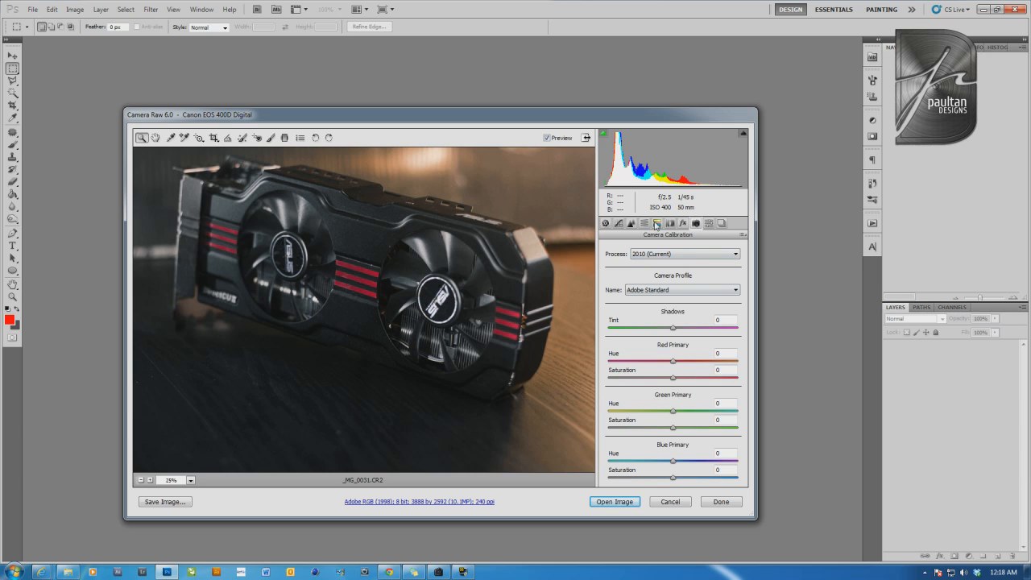
pyautogui.click(709, 225)
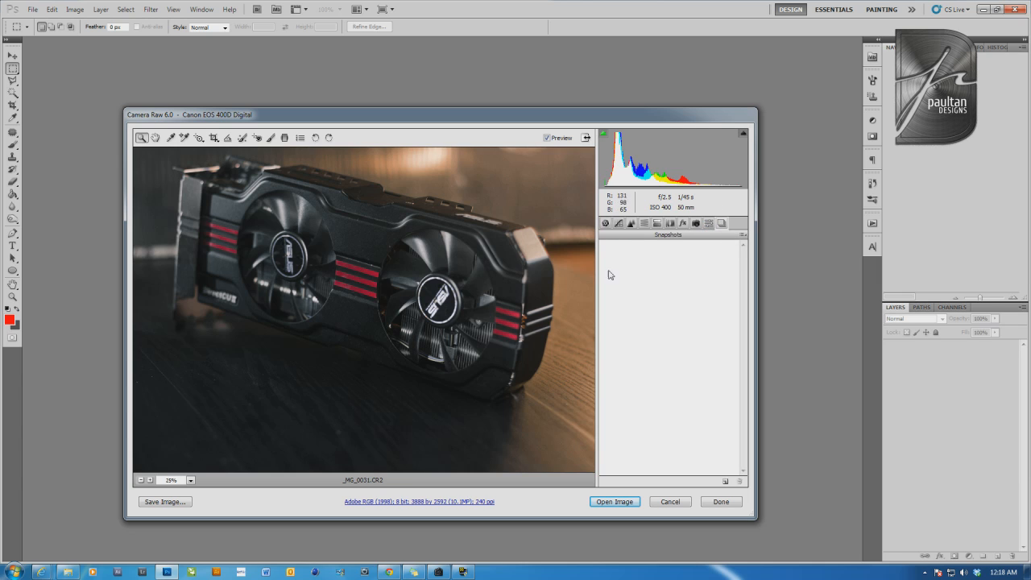
pyautogui.click(696, 223)
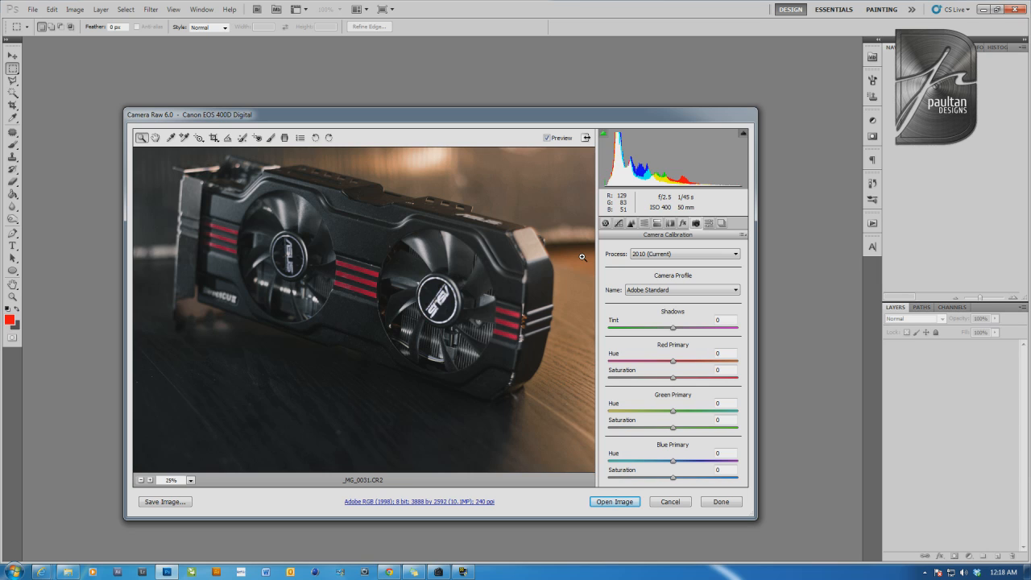
pyautogui.click(615, 504)
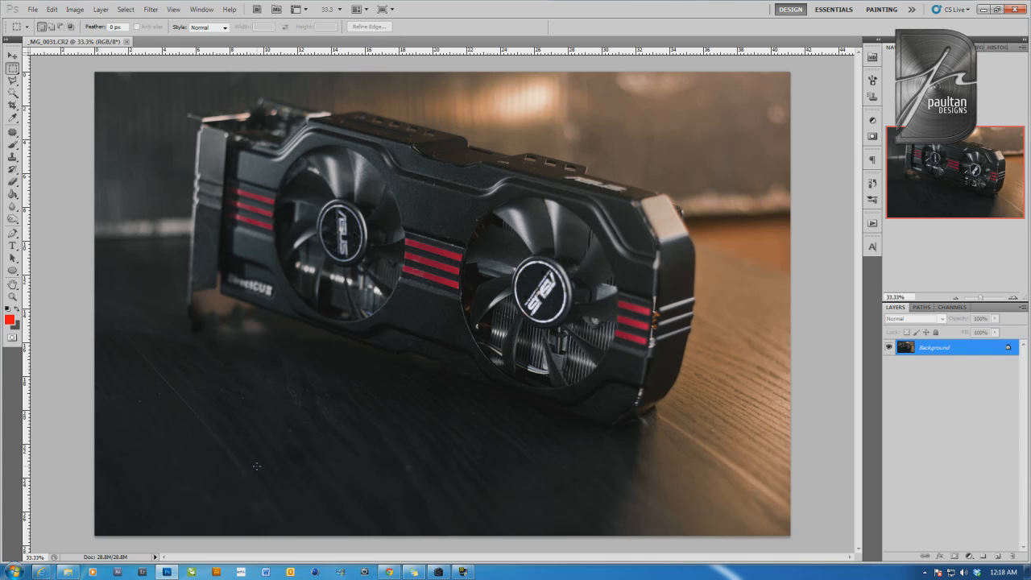
# Examine the opened photo as a whole and close up at 100% for dust and other flaws
pyautogui.hotkey('ctrl', '-')
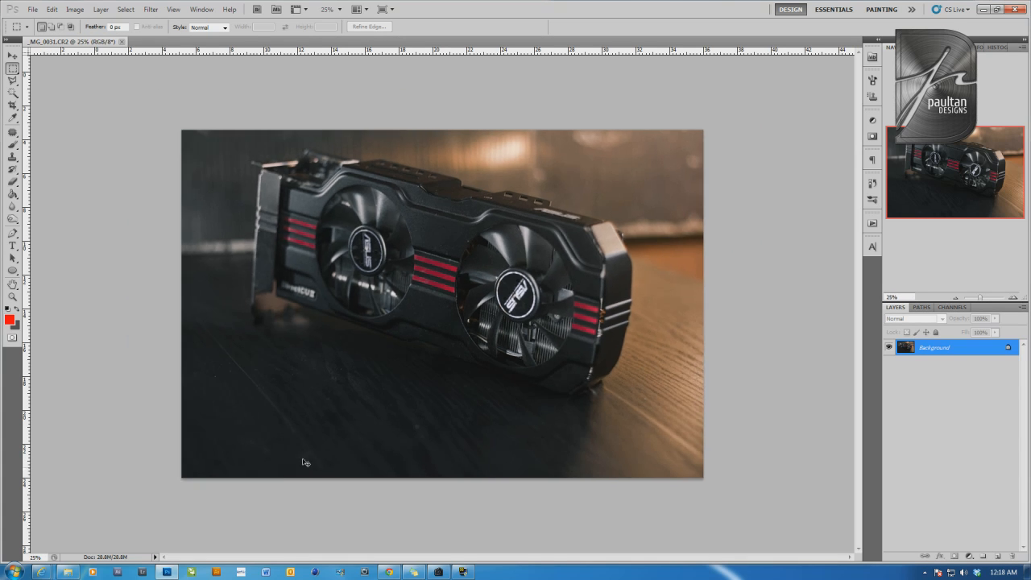
pyautogui.hotkey('ctrl', '-')
pyautogui.hotkey('ctrl', '+')
pyautogui.hotkey('ctrl', '+')
pyautogui.hotkey('ctrl', '-')
pyautogui.hotkey('ctrl', '-')
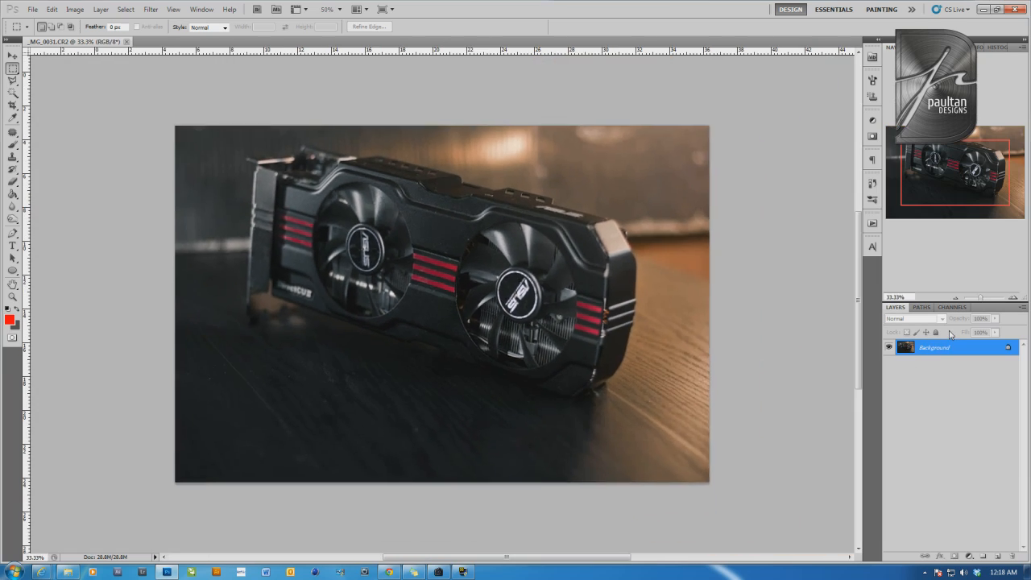
pyautogui.hotkey('ctrl', '+')
pyautogui.hotkey('ctrl', '+')
pyautogui.hotkey('ctrl', '+')
pyautogui.hotkey('ctrl', '+')
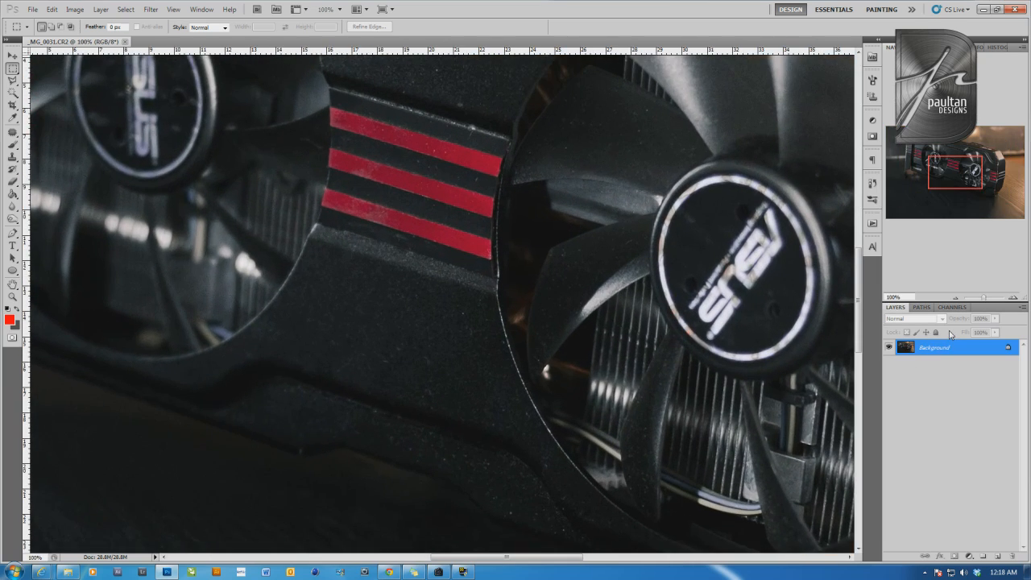
# Remove the dust specks from the black shroud between the two fans with the content-aware Spot Healing Brush
pyautogui.moveTo(970, 161); pyautogui.dragTo(975, 141)
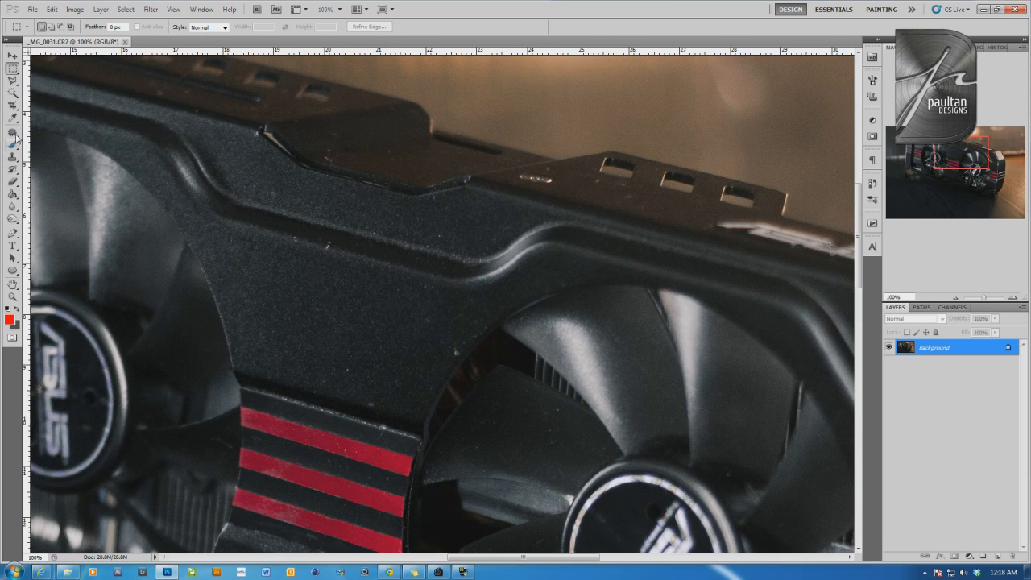
pyautogui.moveTo(12, 132); pyautogui.dragTo(48, 141)
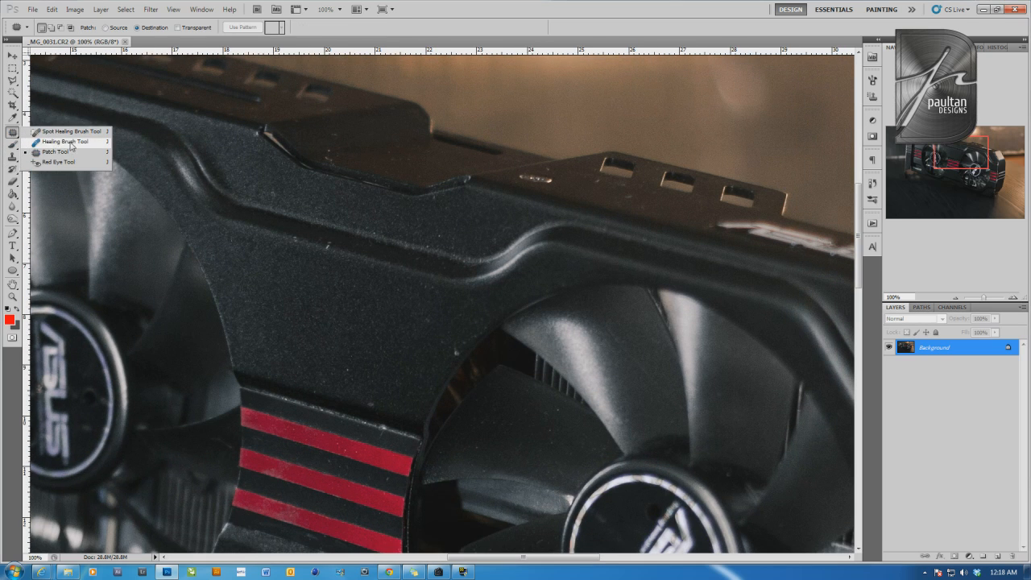
pyautogui.click(70, 131)
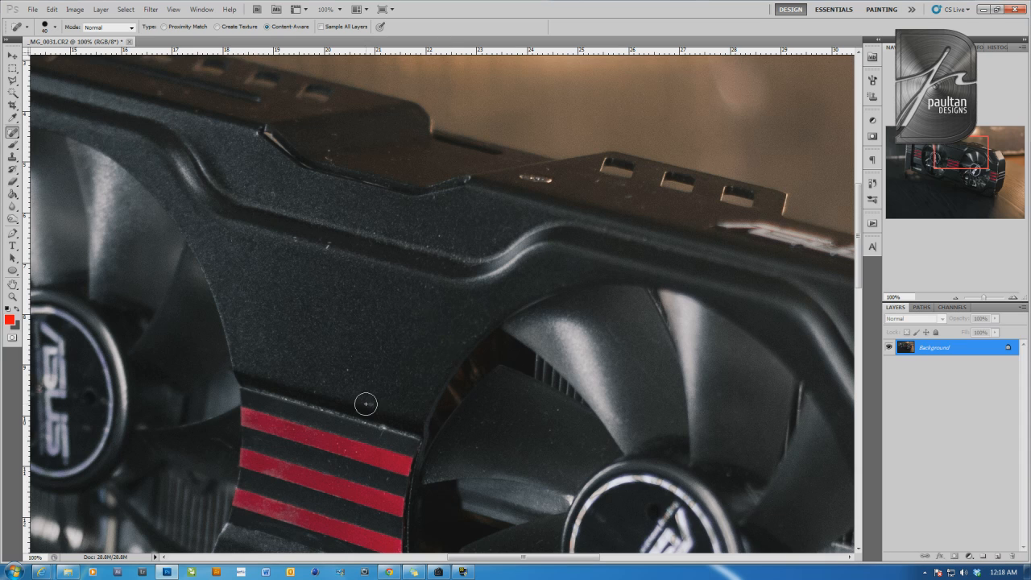
pyautogui.click(12, 132)
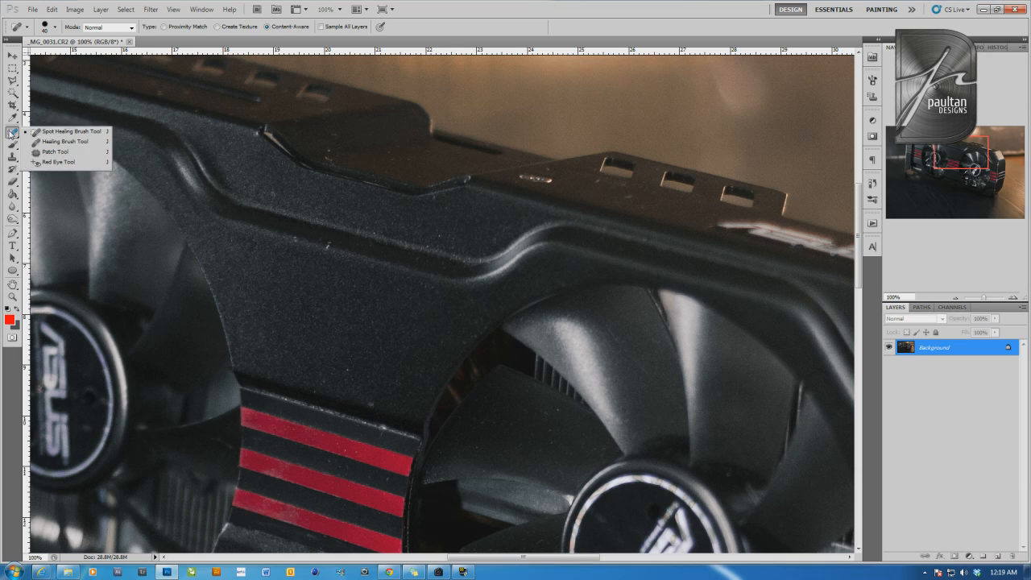
pyautogui.click(83, 132)
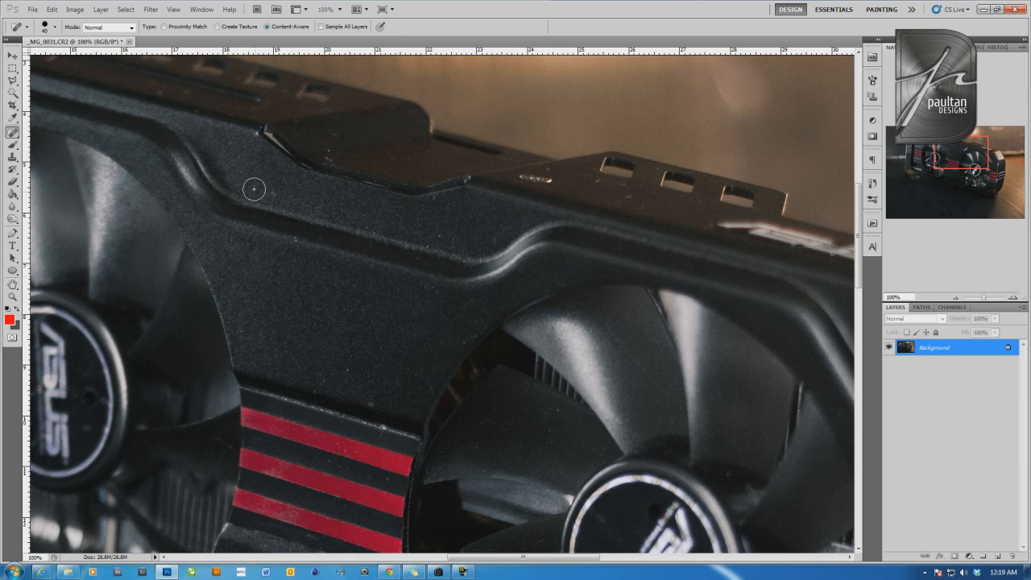
pyautogui.click(247, 139)
pyautogui.click(372, 403)
pyautogui.click(295, 240)
# Heal the specks along the card's upper edge, near the three small slots above the front fan
pyautogui.moveTo(693, 312); pyautogui.dragTo(576, 315)
pyautogui.moveTo(564, 188); pyautogui.dragTo(463, 268)
pyautogui.click(416, 278)
pyautogui.click(375, 269)
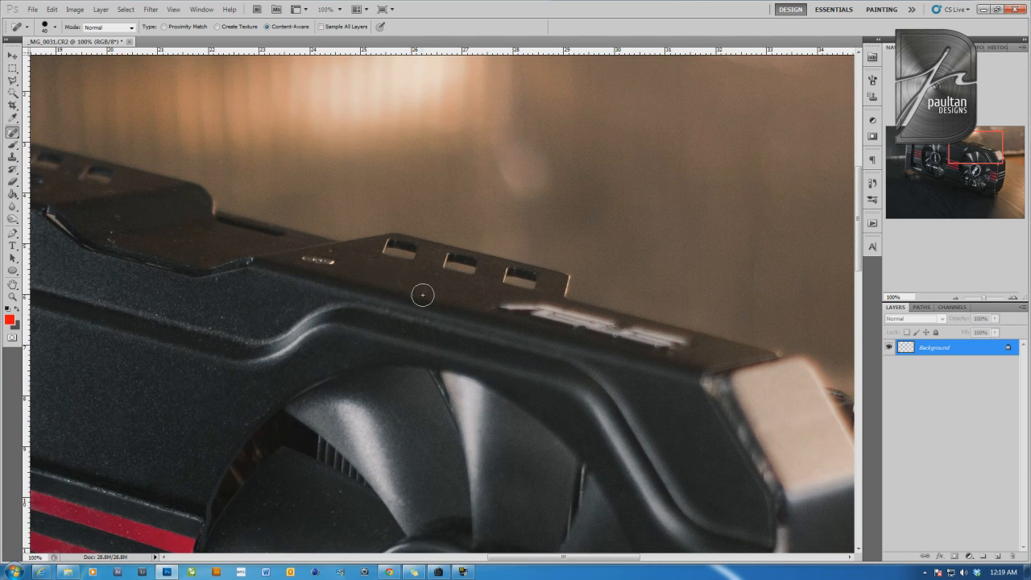
pyautogui.click(427, 289)
# Heal the specks on the recessed middle part of the card's top plate and near its rear slots
pyautogui.click(116, 232)
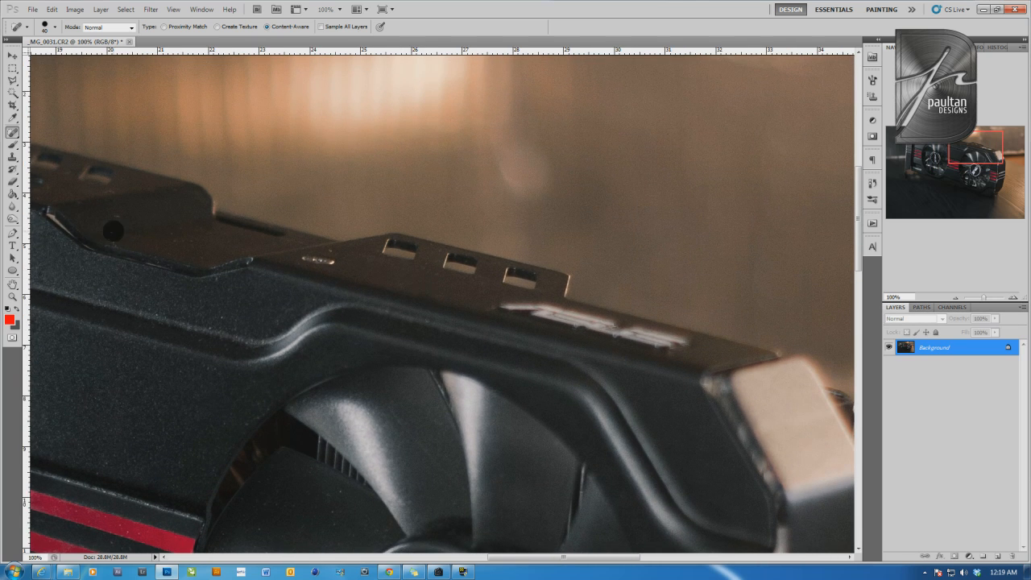
pyautogui.click(182, 237)
pyautogui.click(202, 248)
pyautogui.click(175, 240)
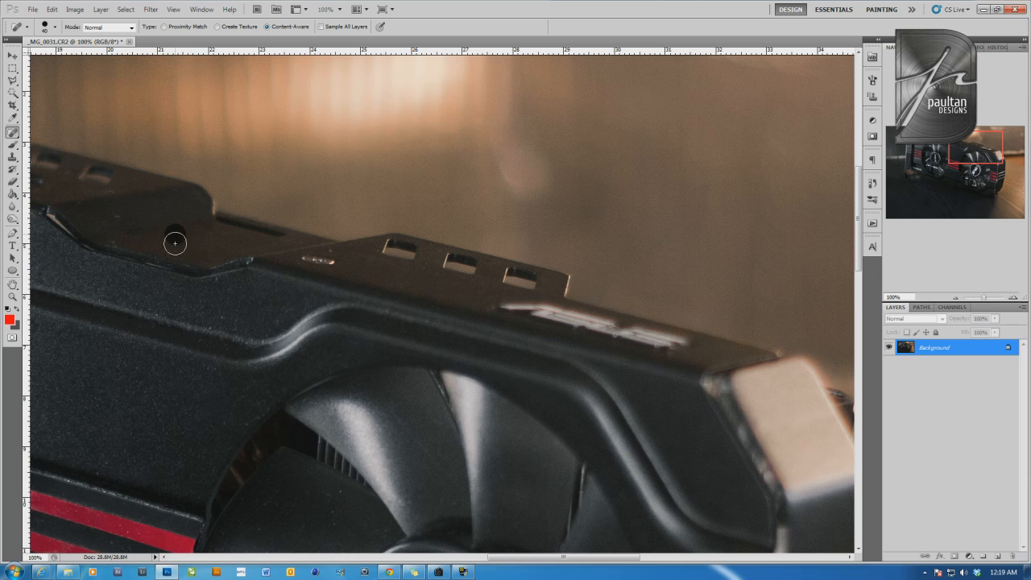
pyautogui.moveTo(113, 219); pyautogui.dragTo(575, 368)
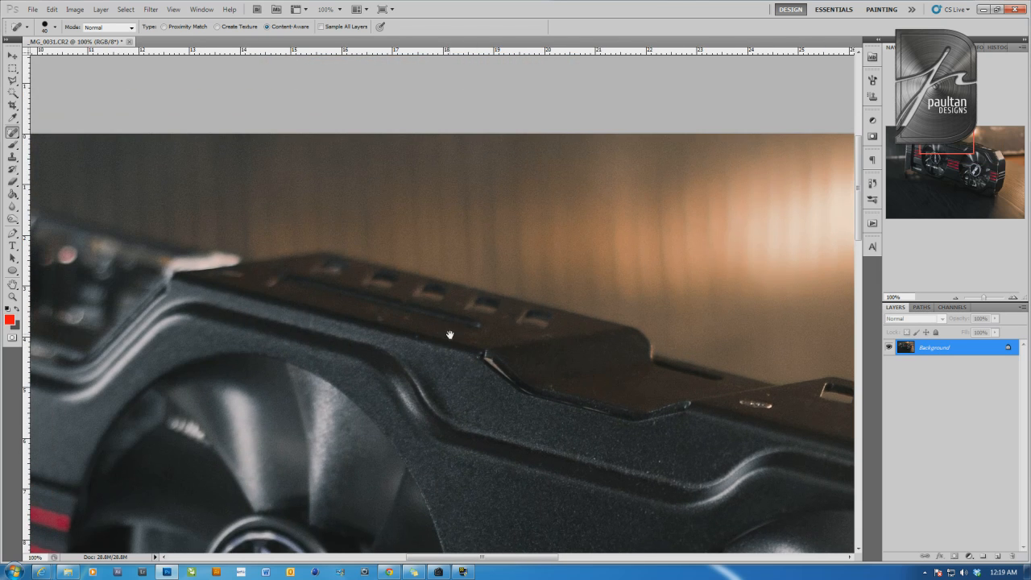
pyautogui.click(410, 315)
pyautogui.click(382, 316)
# Heal the light spots on the dark wooden surface below the graphics card
pyautogui.moveTo(546, 457); pyautogui.dragTo(380, 214)
pyautogui.moveTo(234, 387); pyautogui.dragTo(663, 363)
pyautogui.moveTo(327, 342)
pyautogui.mouseDown()
pyautogui.moveTo(368, 379)
pyautogui.moveTo(760, 185)
pyautogui.mouseUp()
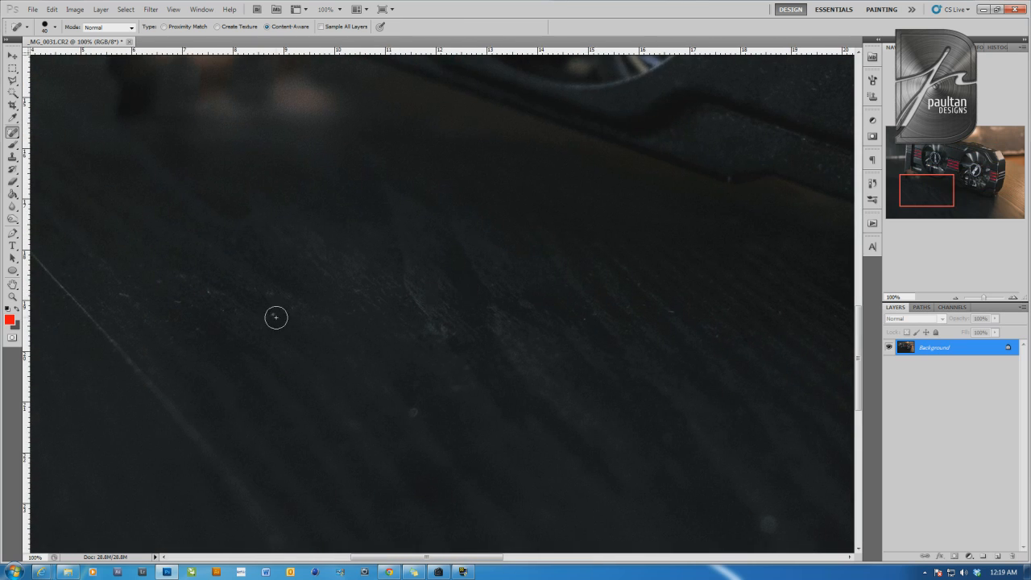
pyautogui.click(417, 415)
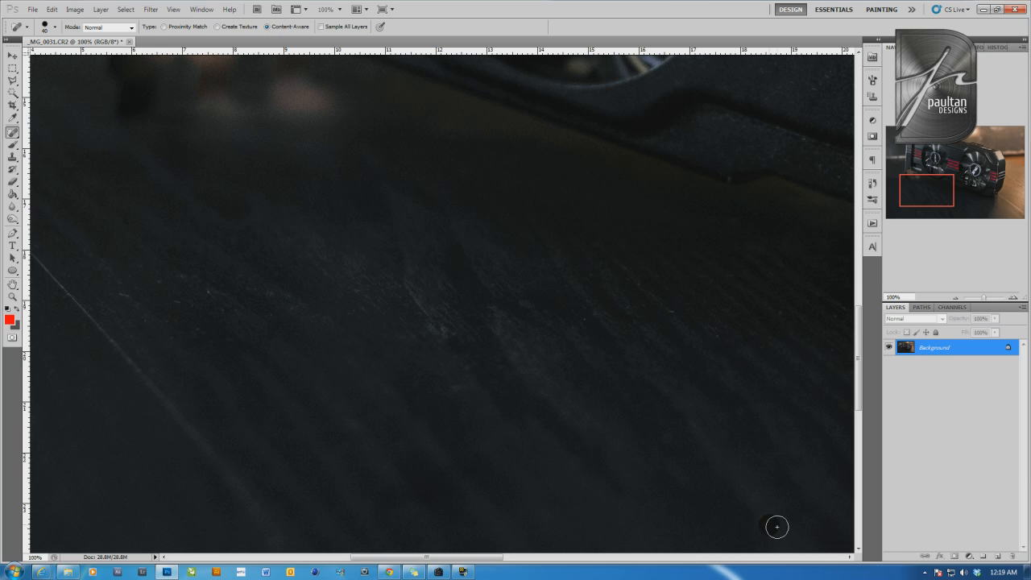
pyautogui.hotkey('ctrl', '-')
pyautogui.hotkey('ctrl', '-')
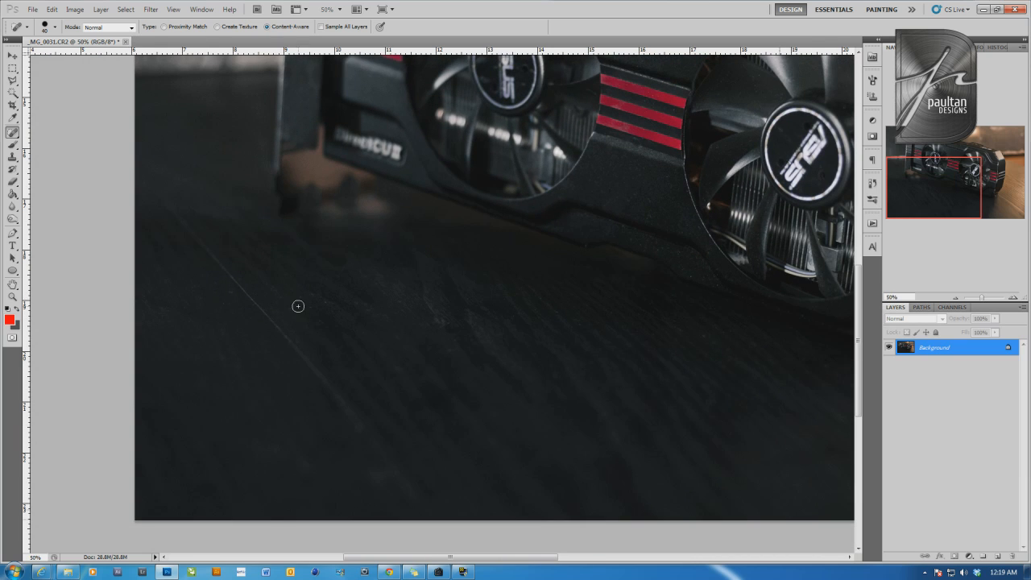
pyautogui.click(700, 333)
# Check the retouched graphics card close up and in the whole photo for remaining flaws
pyautogui.moveTo(599, 242); pyautogui.dragTo(369, 413)
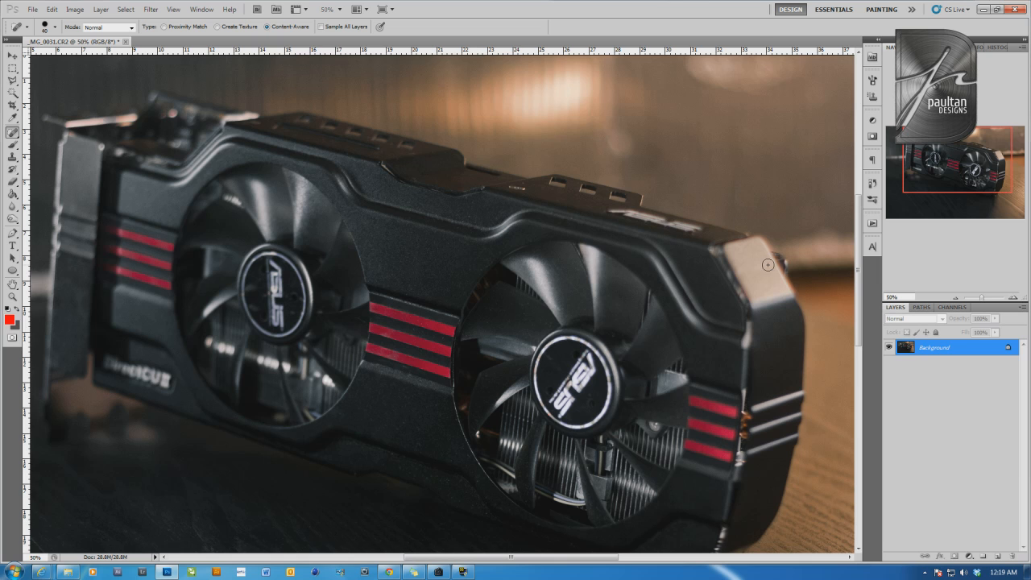
pyautogui.moveTo(468, 255); pyautogui.dragTo(412, 222)
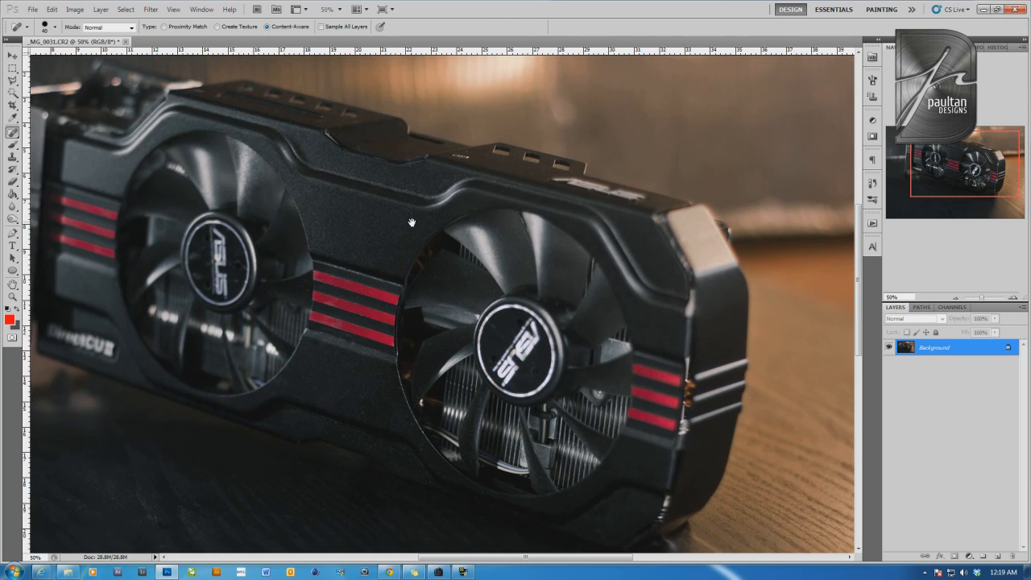
pyautogui.click(957, 298)
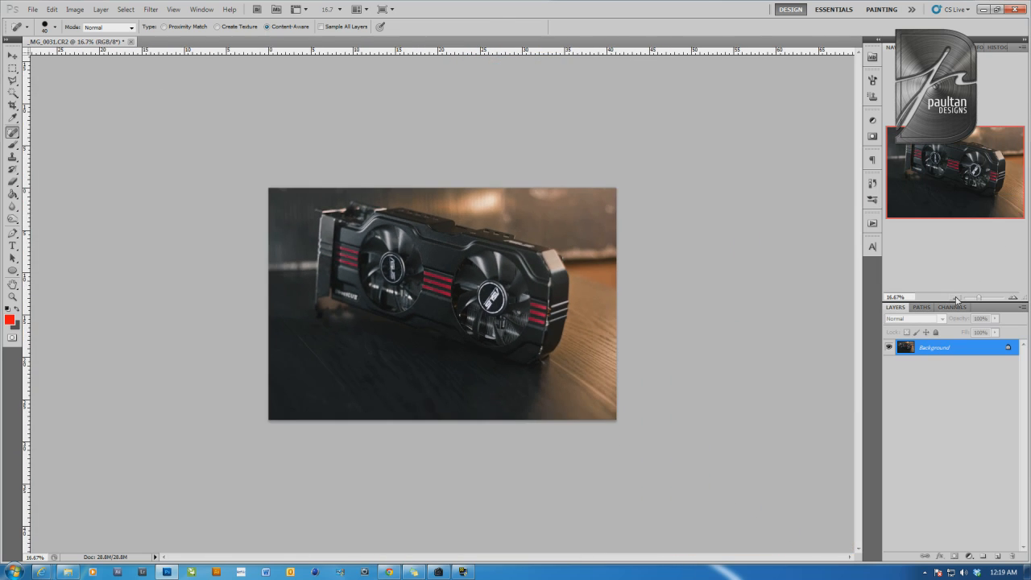
pyautogui.click(1013, 298)
pyautogui.click(1013, 298)
pyautogui.click(1014, 298)
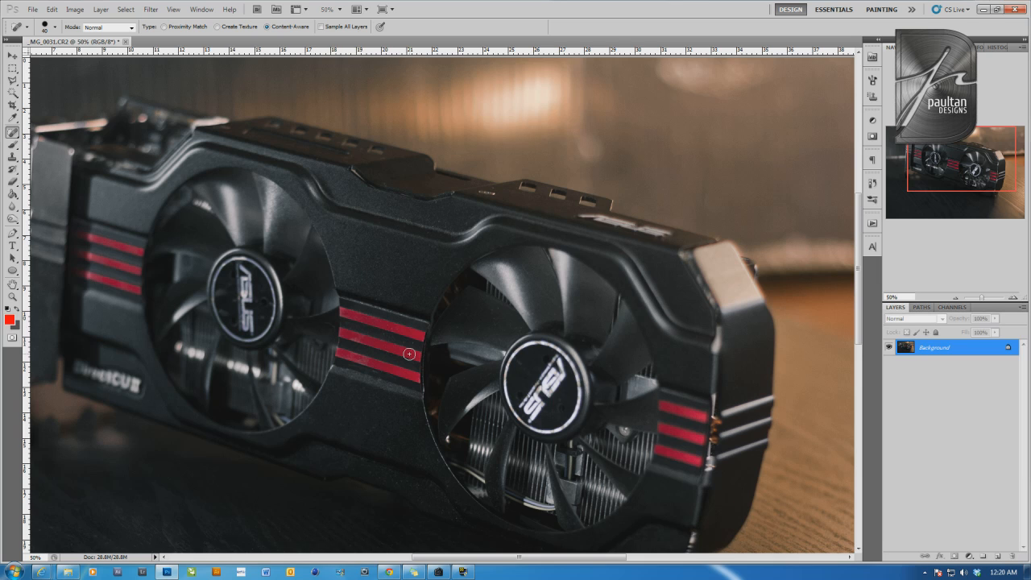
# Start a Curves adjustment, try darkening the midtones, and raise the RGB curve point to input 161, output 182
pyautogui.click(52, 9)
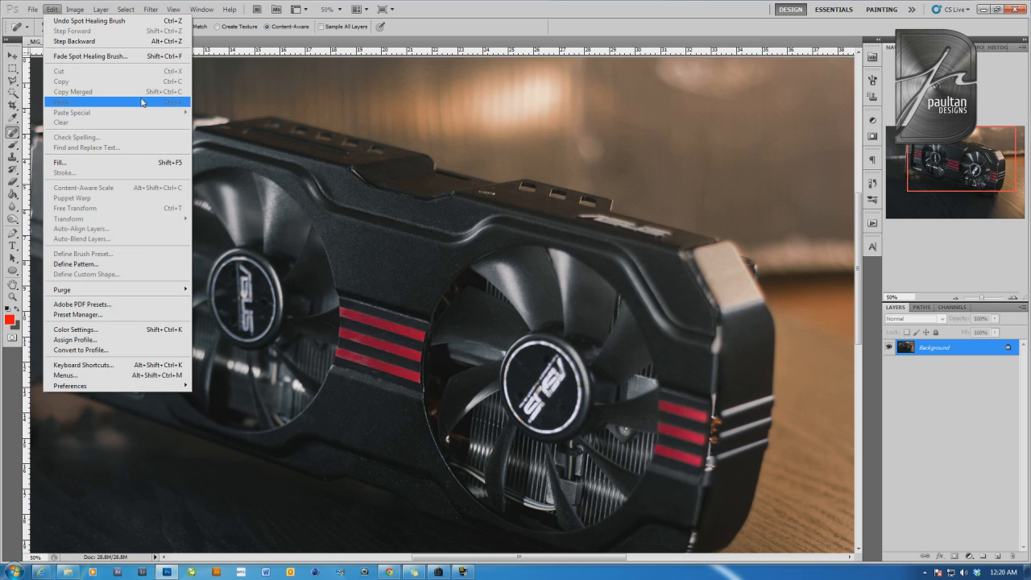
pyautogui.click(75, 9)
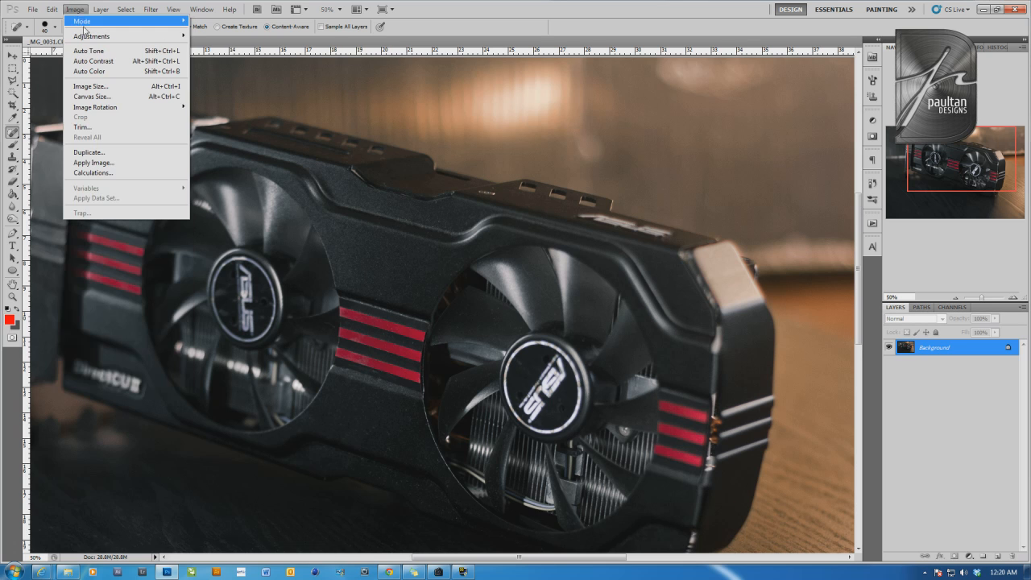
pyautogui.moveTo(118, 39)
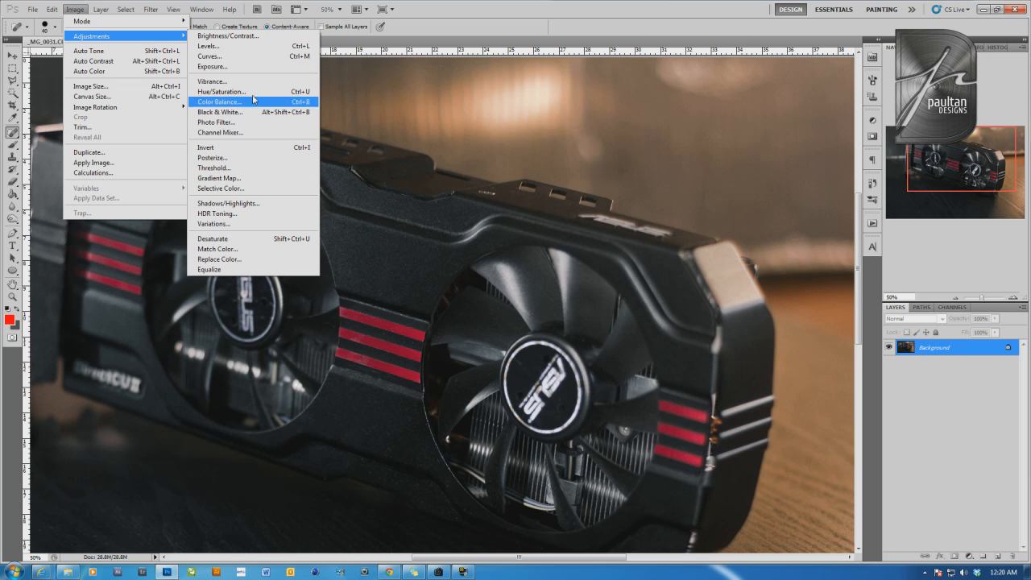
pyautogui.click(261, 56)
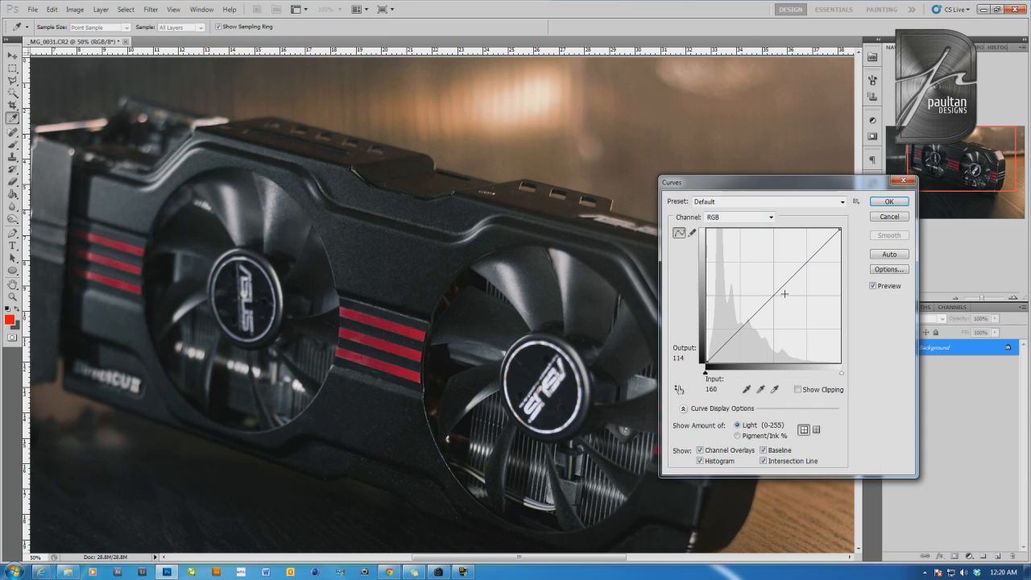
pyautogui.moveTo(817, 188); pyautogui.dragTo(684, 118)
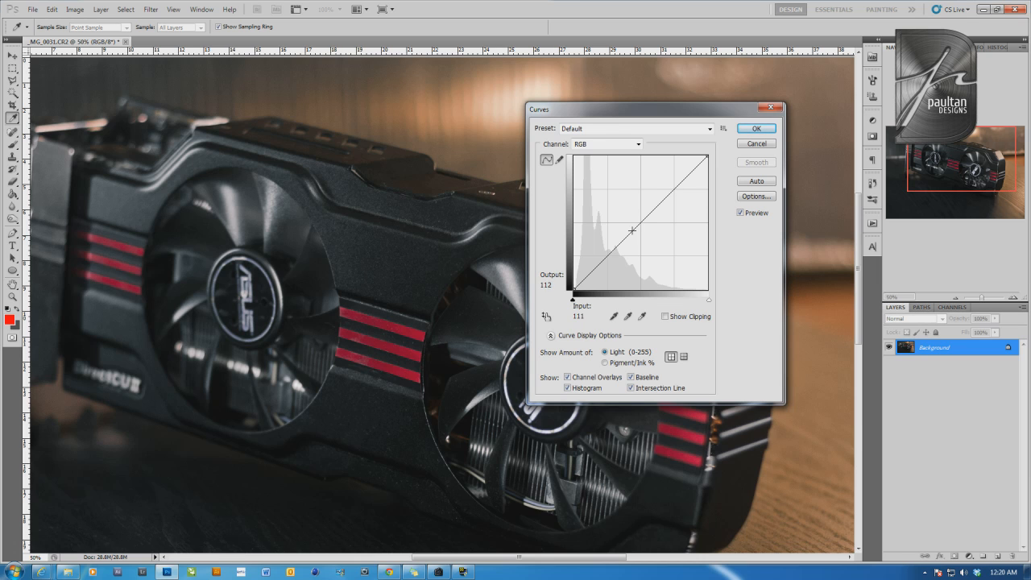
pyautogui.moveTo(632, 230)
pyautogui.mouseDown()
pyautogui.moveTo(622, 213)
pyautogui.moveTo(643, 239)
pyautogui.mouseUp()
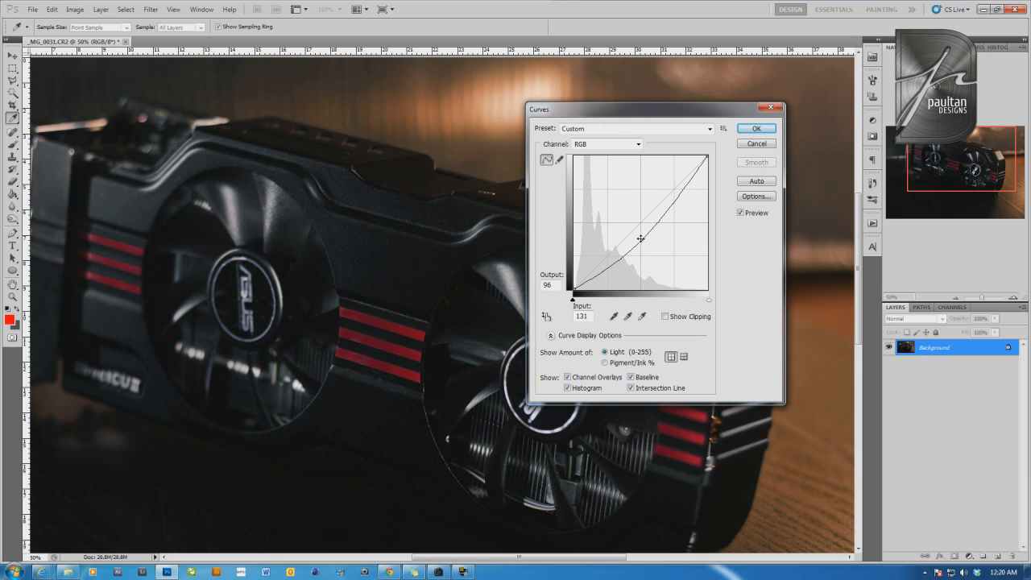
pyautogui.moveTo(643, 239); pyautogui.dragTo(658, 194)
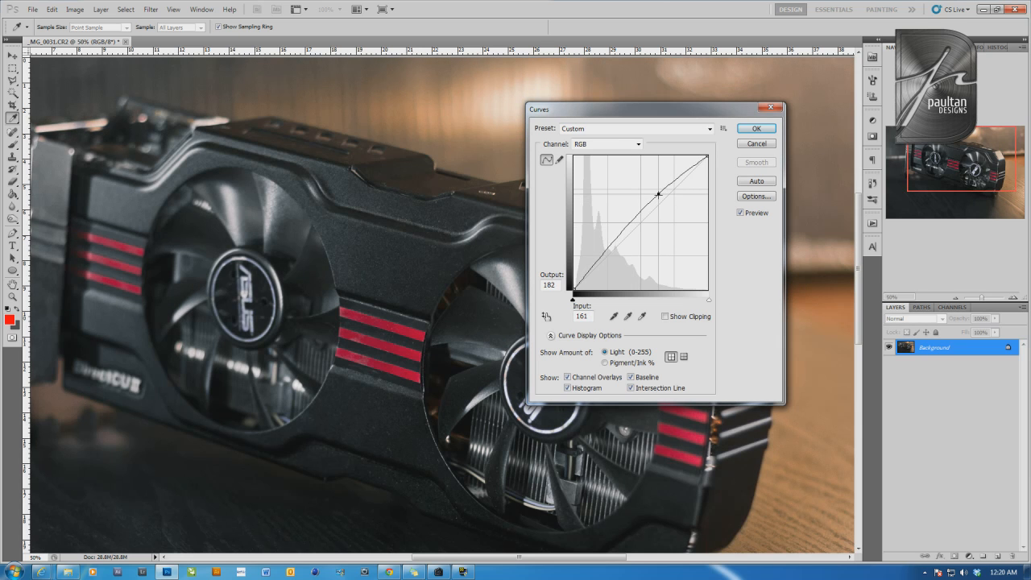
# Shape a gentle S-curve with points at input 77, output 73 and input 165, output 178, and apply it
pyautogui.moveTo(612, 244); pyautogui.dragTo(614, 251)
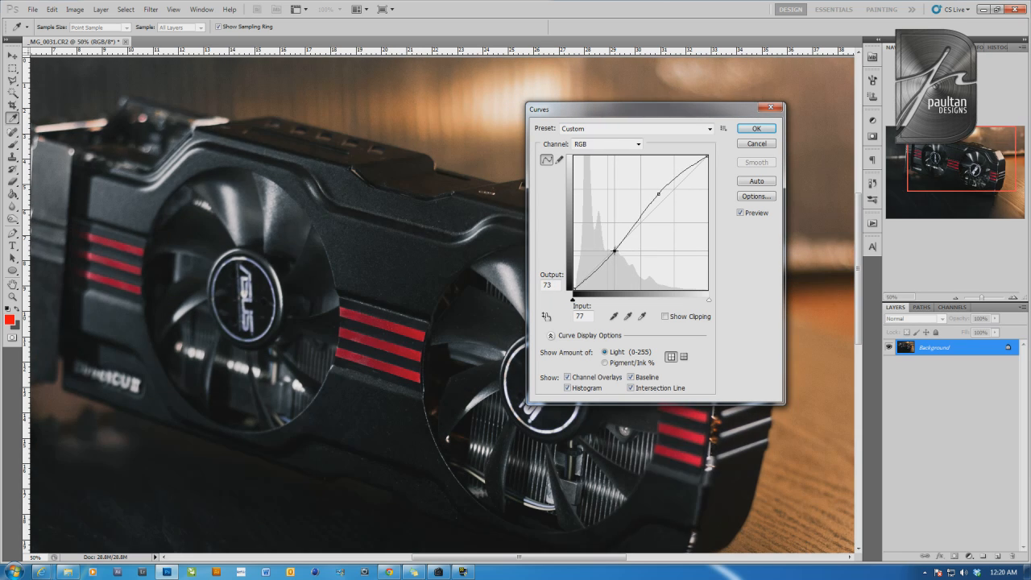
pyautogui.moveTo(659, 194); pyautogui.dragTo(661, 195)
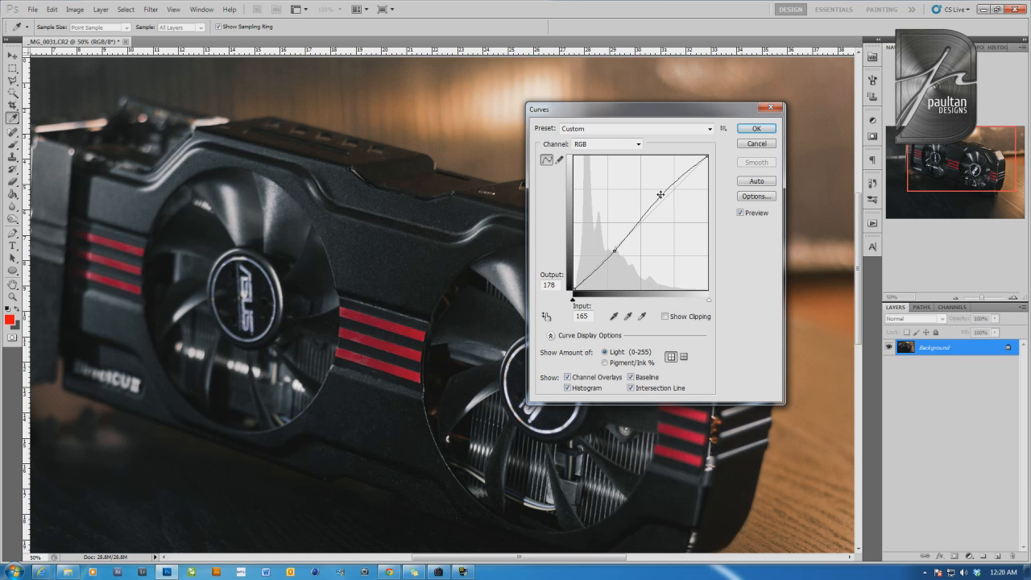
pyautogui.click(756, 128)
pyautogui.click(955, 298)
pyautogui.click(956, 298)
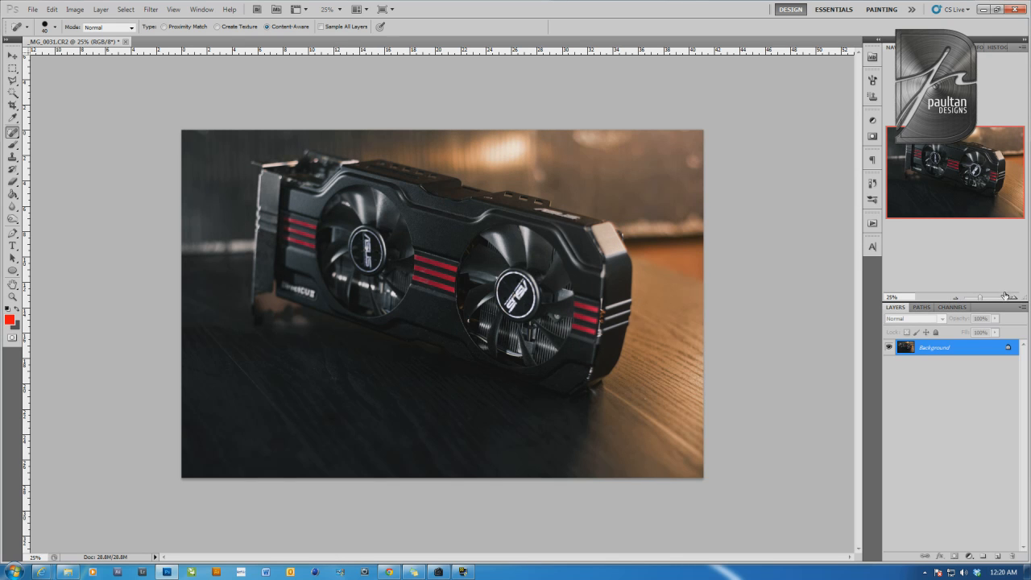
# Start a Photo Filter adjustment on the photo and set its custom filter color to neutral gray 767676
pyautogui.click(1013, 297)
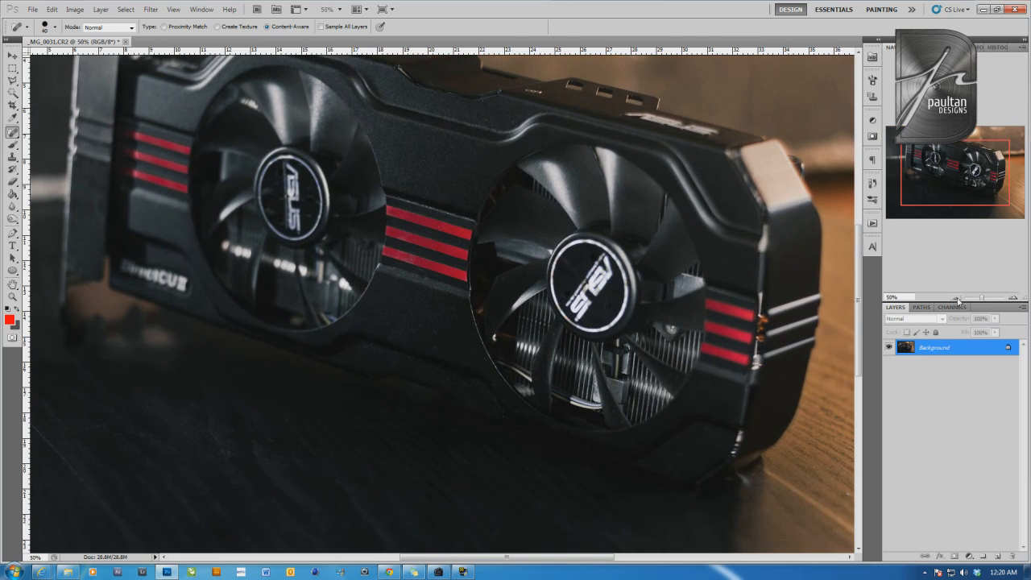
pyautogui.click(953, 298)
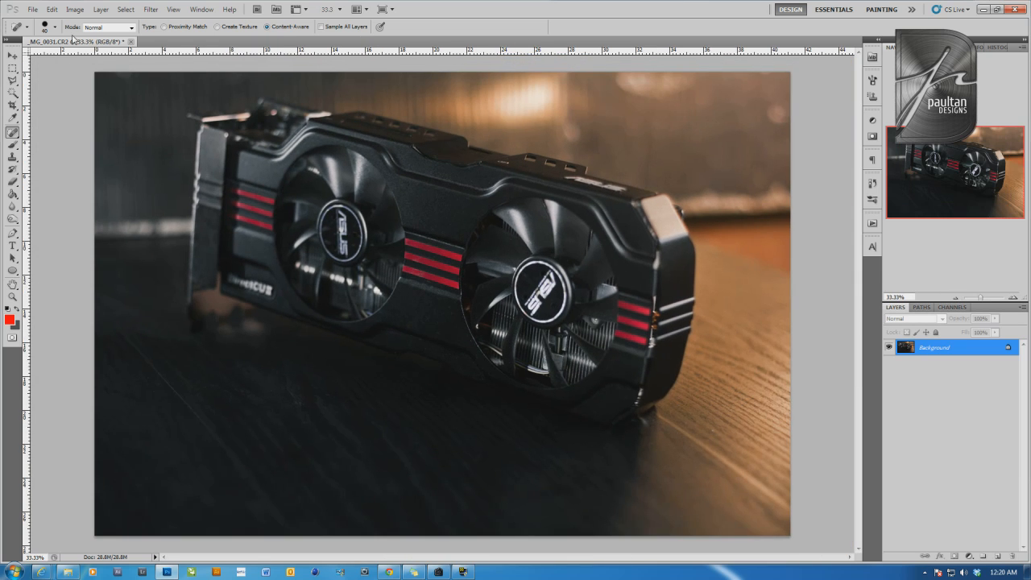
pyautogui.click(75, 10)
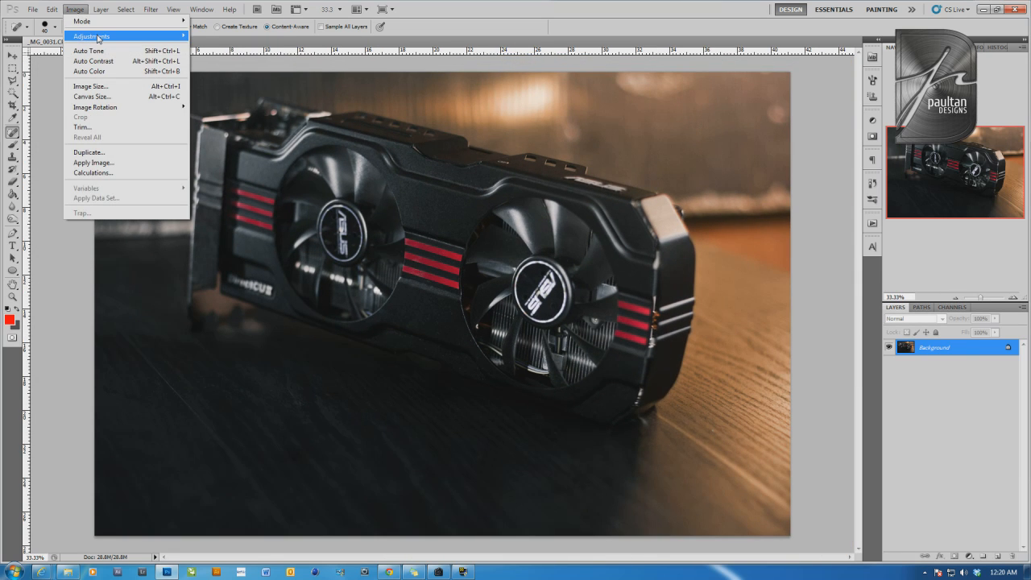
pyautogui.moveTo(121, 36)
pyautogui.click(283, 129)
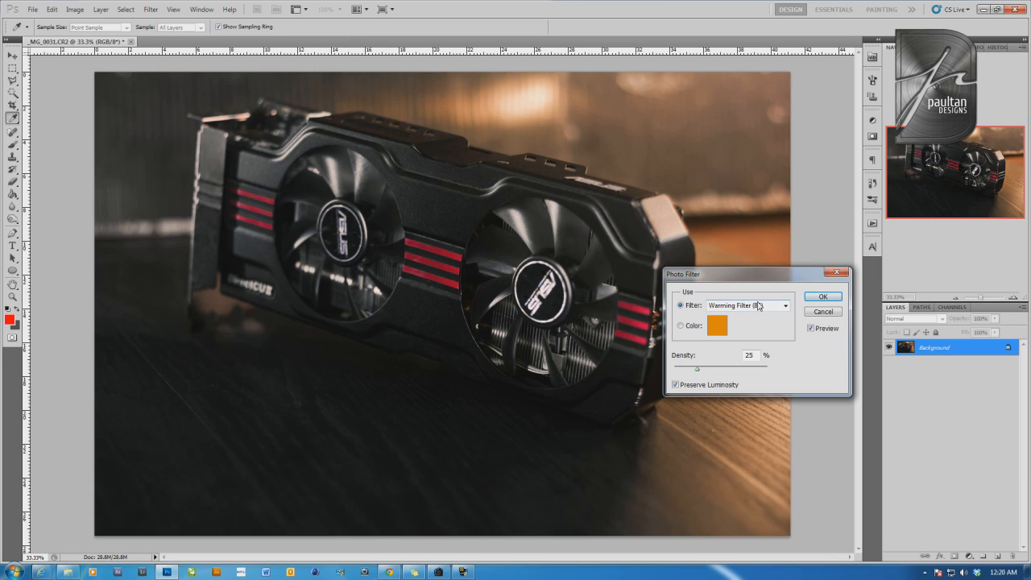
pyautogui.click(692, 326)
pyautogui.click(712, 330)
pyautogui.click(80, 457)
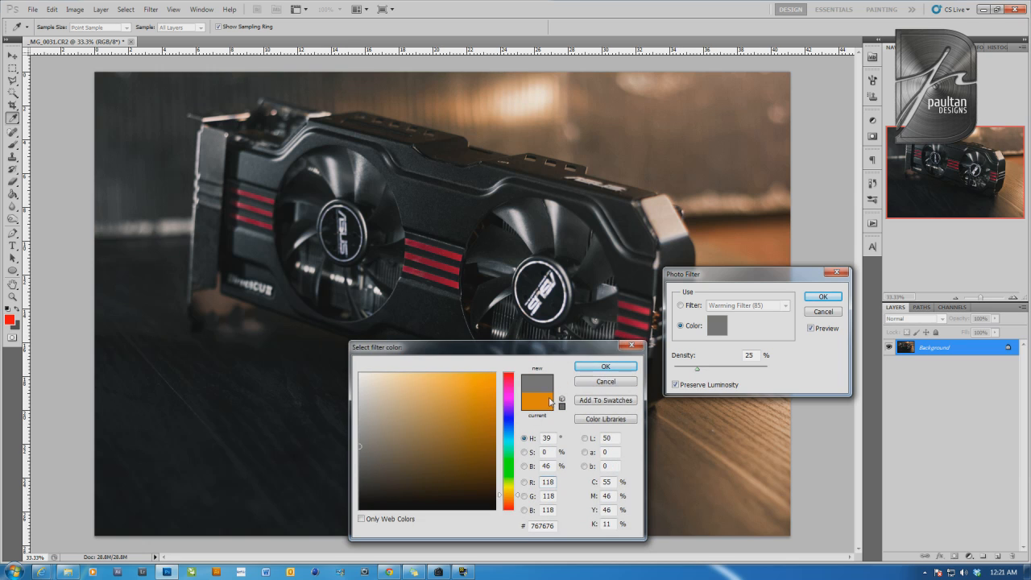
pyautogui.click(606, 367)
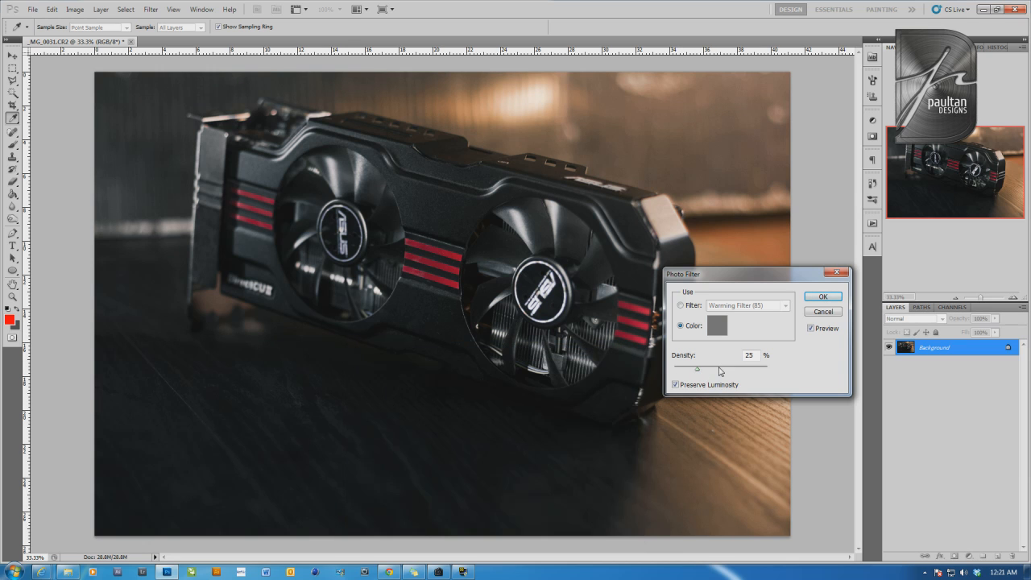
# Increase the gray Photo Filter's density above 25% and apply it
pyautogui.moveTo(720, 370); pyautogui.dragTo(739, 371)
pyautogui.click(812, 298)
pyautogui.press('j')
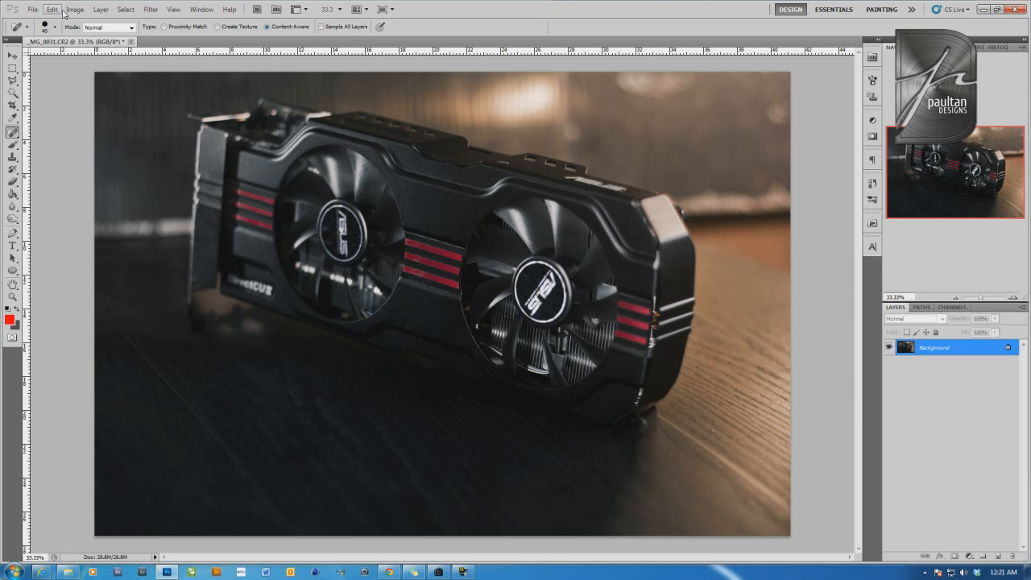
pyautogui.click(74, 9)
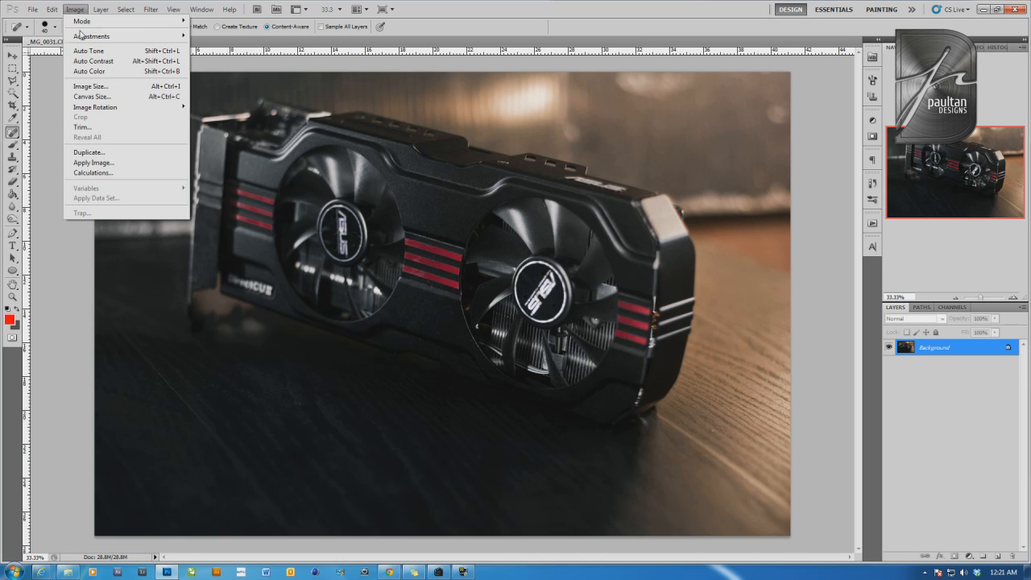
pyautogui.moveTo(91, 37)
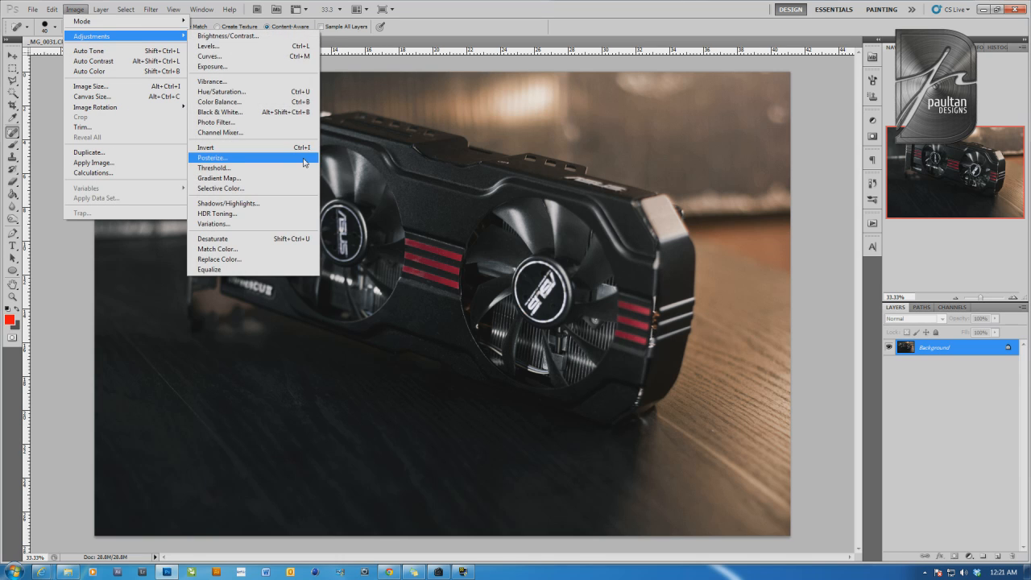
pyautogui.click(544, 19)
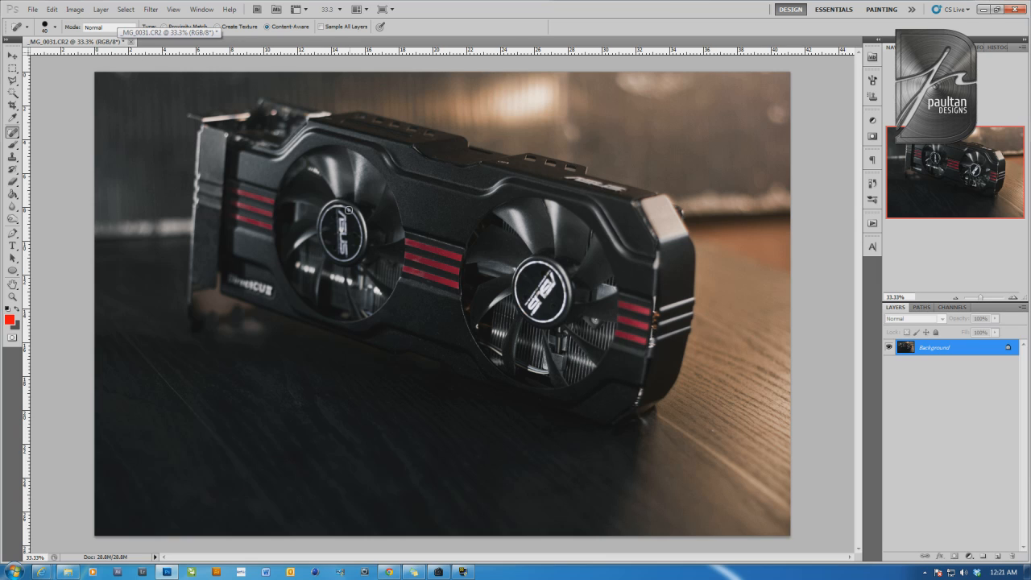
# Apply a Color Balance adjustment, shifting the midtones slightly toward cyan and also working on the shadows range
pyautogui.click(75, 8)
pyautogui.moveTo(119, 40)
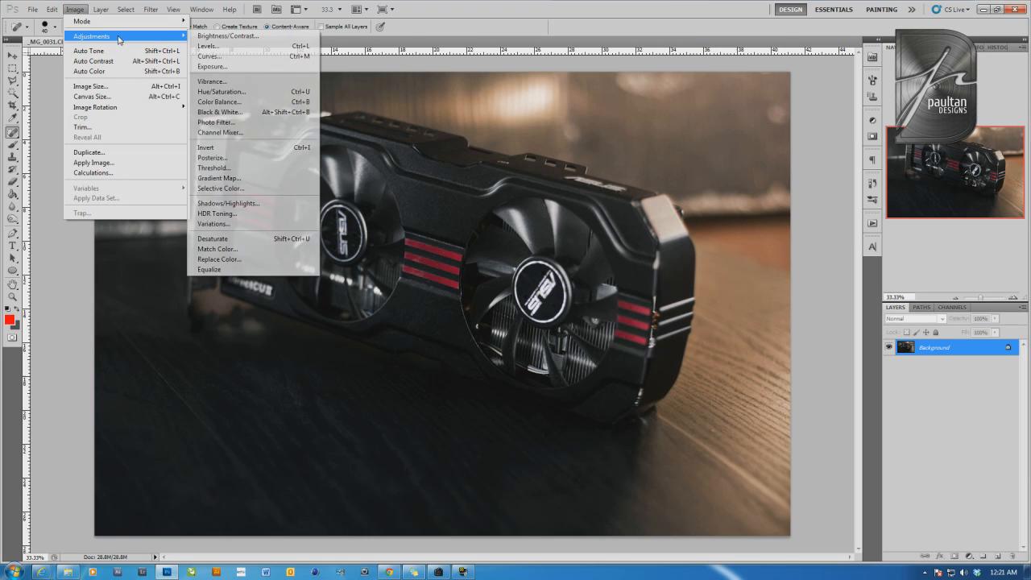
pyautogui.click(252, 102)
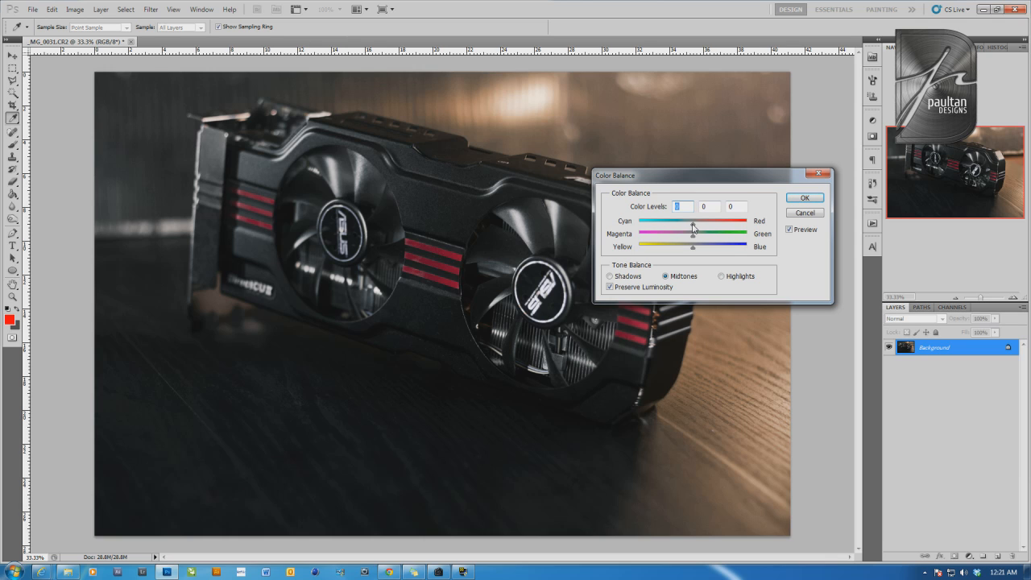
pyautogui.moveTo(693, 228)
pyautogui.mouseDown()
pyautogui.moveTo(677, 229)
pyautogui.moveTo(698, 228)
pyautogui.moveTo(686, 229)
pyautogui.mouseUp()
pyautogui.moveTo(687, 229); pyautogui.dragTo(695, 251)
pyautogui.click(633, 280)
pyautogui.click(806, 198)
pyautogui.press('j')
# Examine the color-corrected graphics card close up and in the whole photo
pyautogui.click(956, 297)
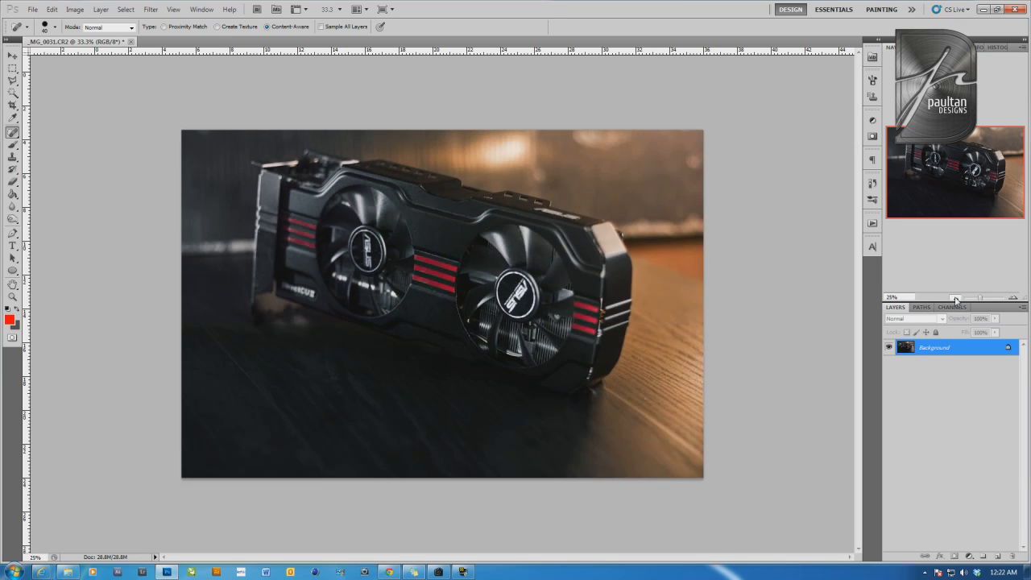
pyautogui.click(1013, 298)
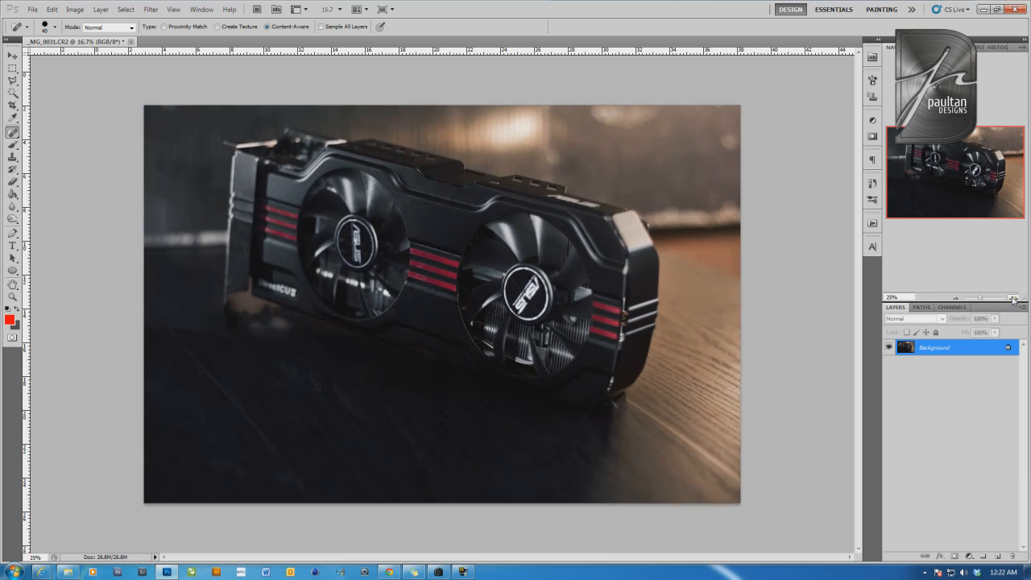
pyautogui.click(1012, 299)
pyautogui.click(1013, 299)
pyautogui.moveTo(930, 163); pyautogui.dragTo(936, 262)
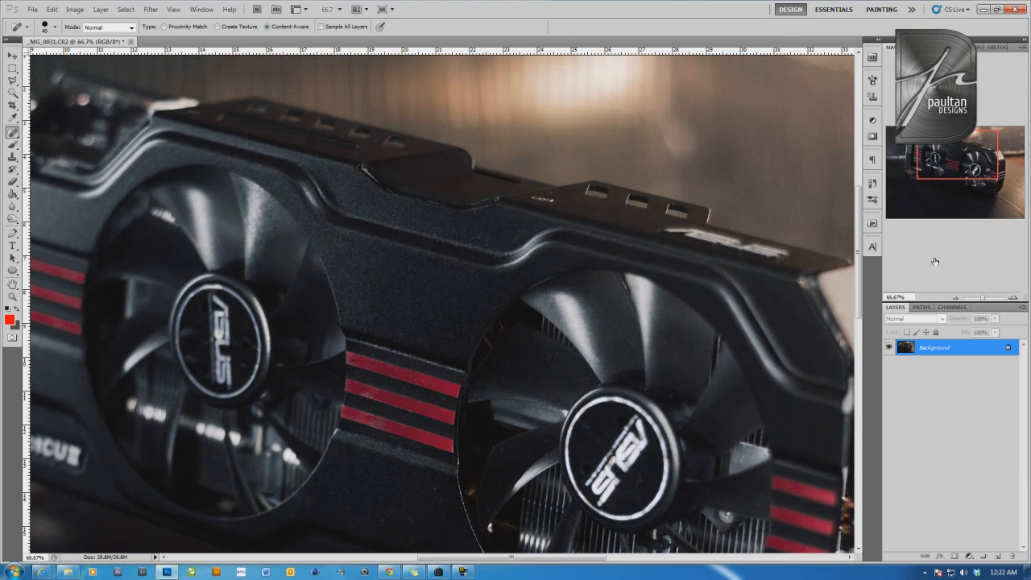
pyautogui.moveTo(966, 299); pyautogui.dragTo(982, 301)
pyautogui.click(957, 300)
pyautogui.click(956, 300)
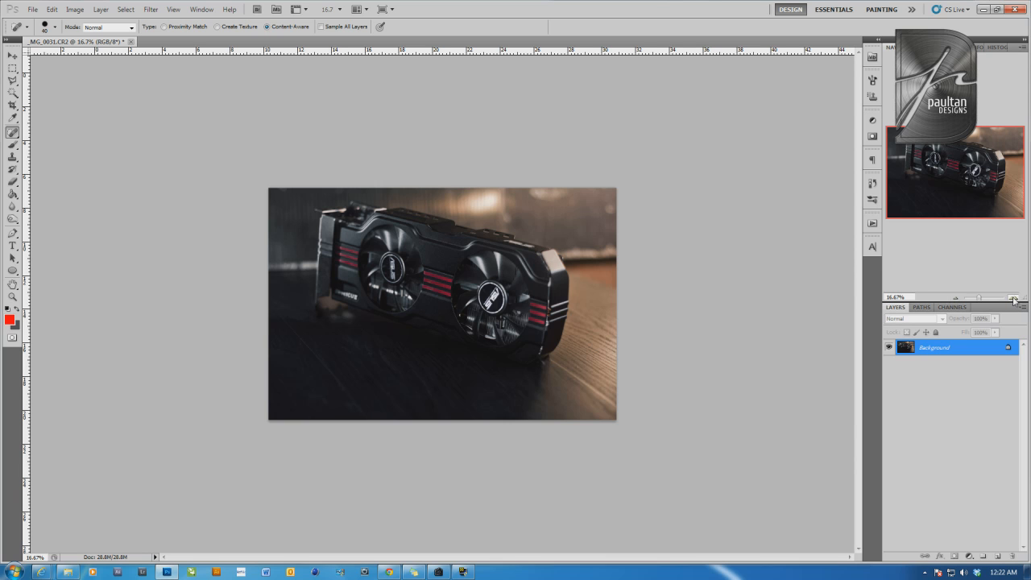
pyautogui.click(1014, 298)
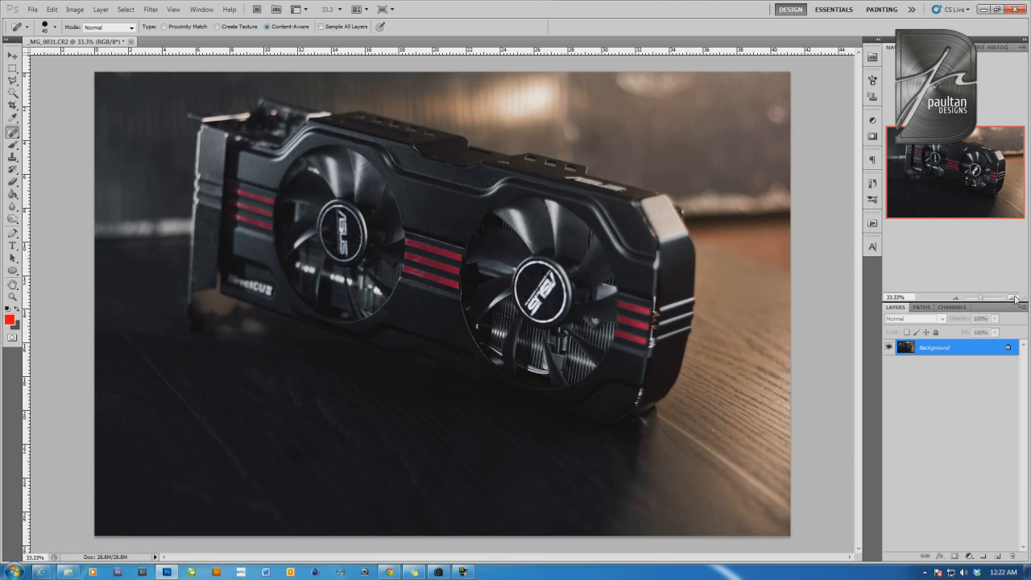
pyautogui.click(1014, 298)
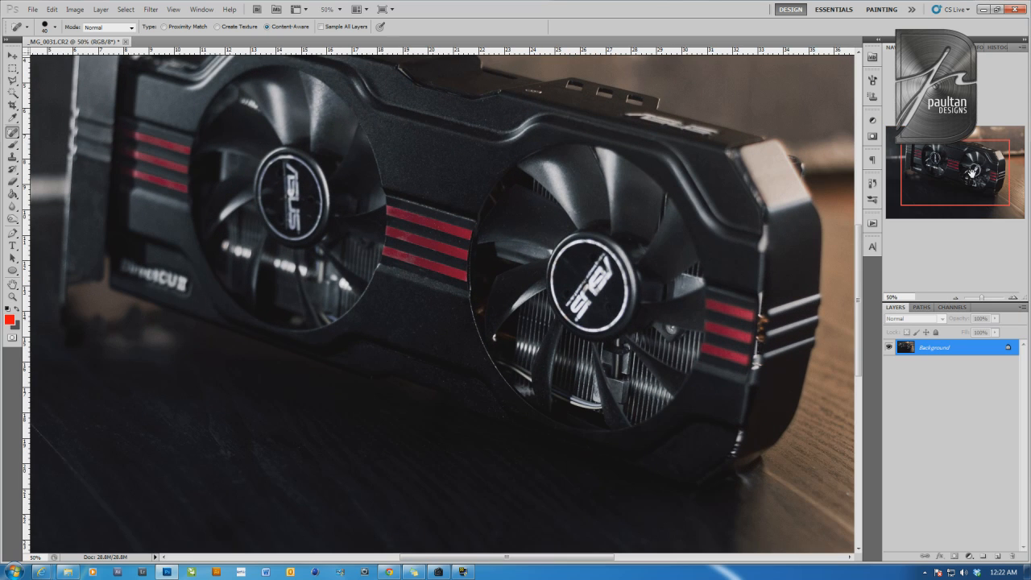
pyautogui.click(75, 10)
pyautogui.moveTo(93, 41)
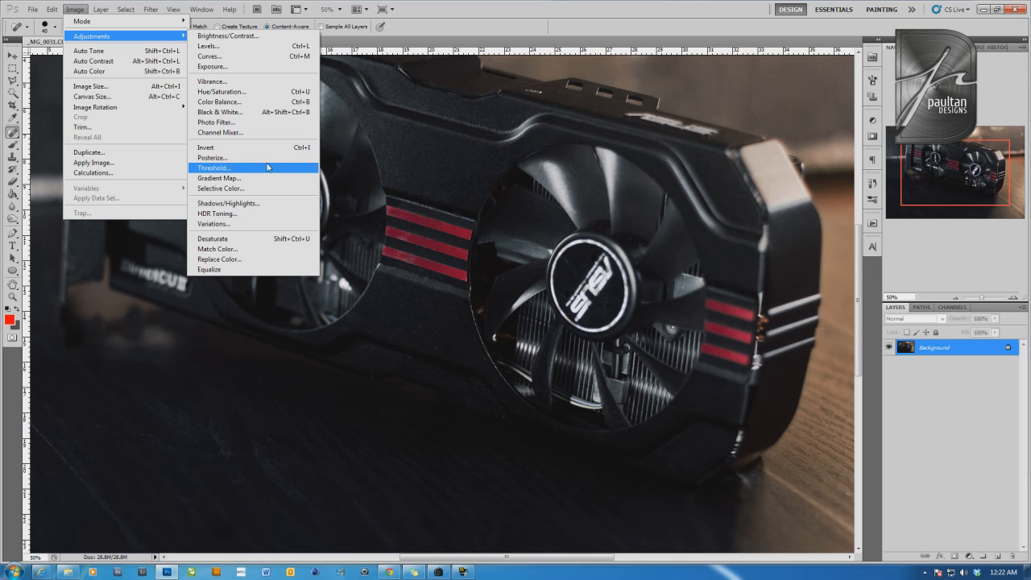
pyautogui.click(75, 9)
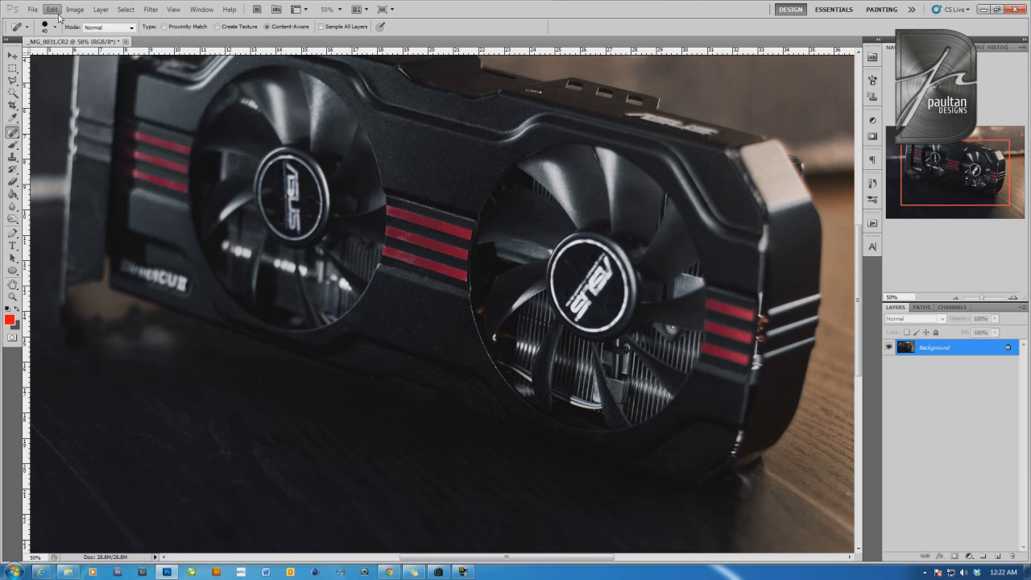
# Try resizing the photo to 640 pixels wide with constrained proportions, and inspect the reduced version at actual size
pyautogui.click(75, 10)
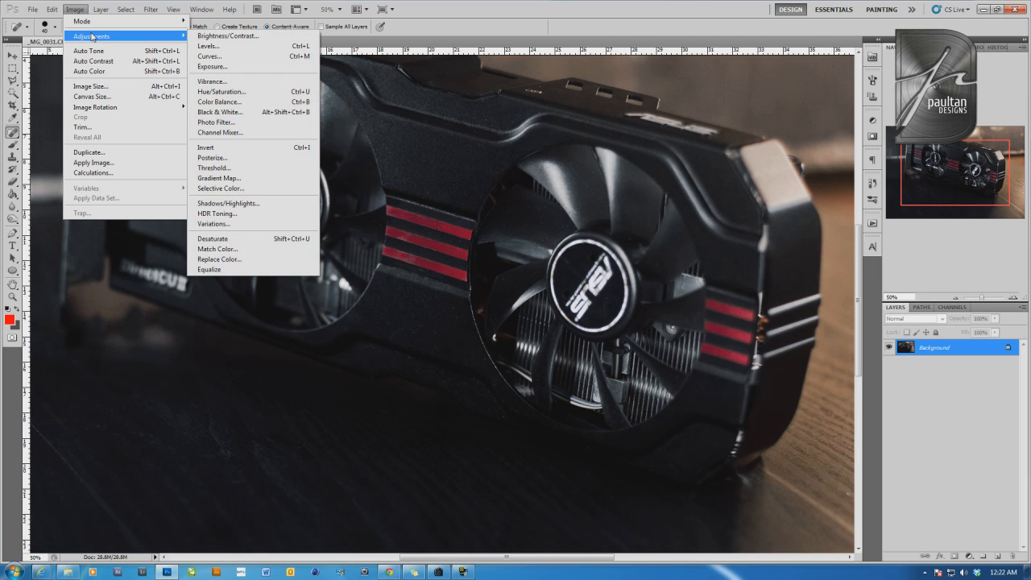
pyautogui.click(120, 86)
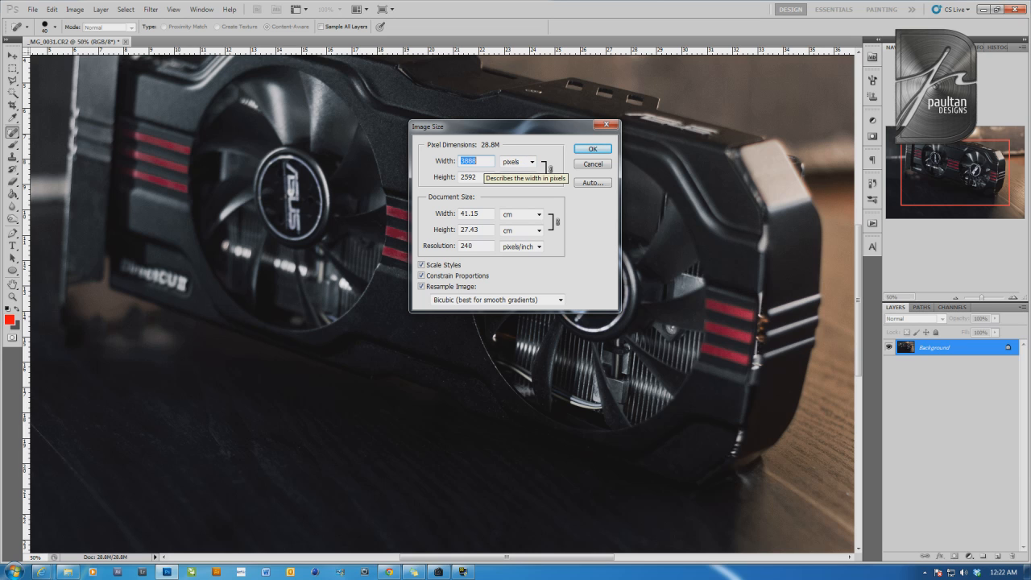
pyautogui.write('640')
pyautogui.press('Return')
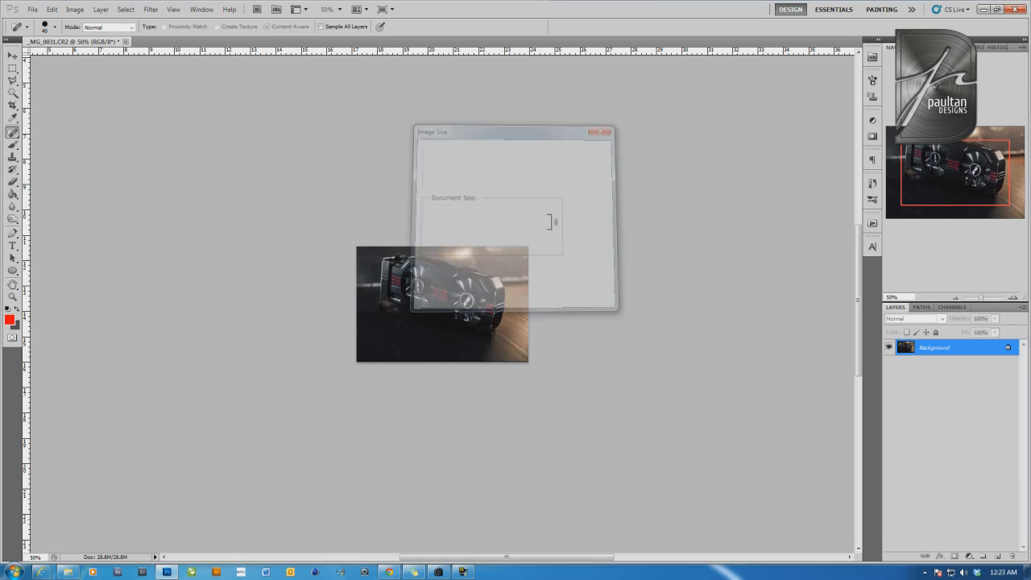
pyautogui.click(1013, 298)
pyautogui.click(1012, 298)
pyautogui.click(1012, 297)
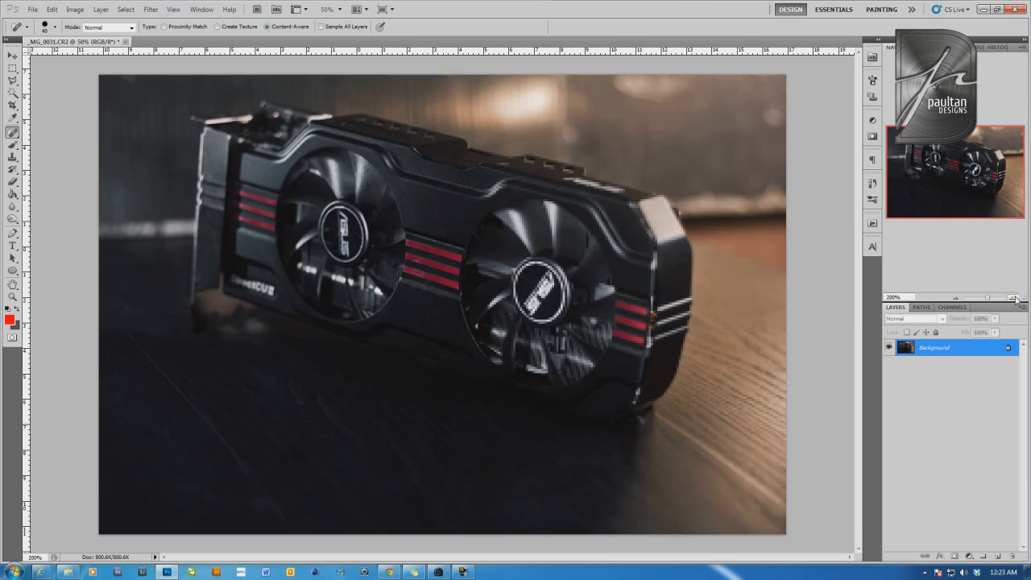
pyautogui.click(1012, 297)
pyautogui.hotkey('ctrl', '1')
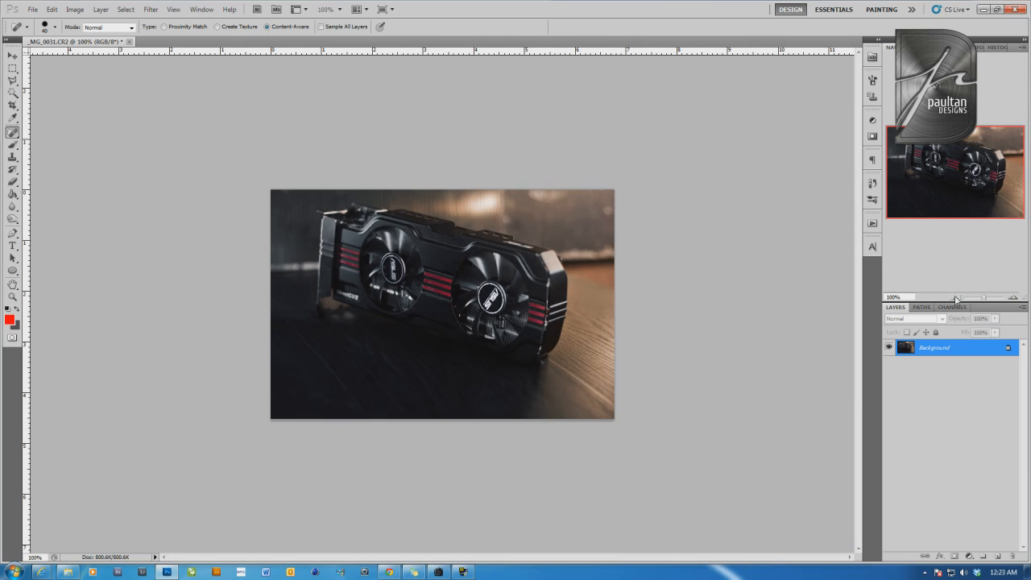
# Undo the reduction to 640 pixels wide and return to the full-size photo
pyautogui.hotkey('ctrl', 'z')
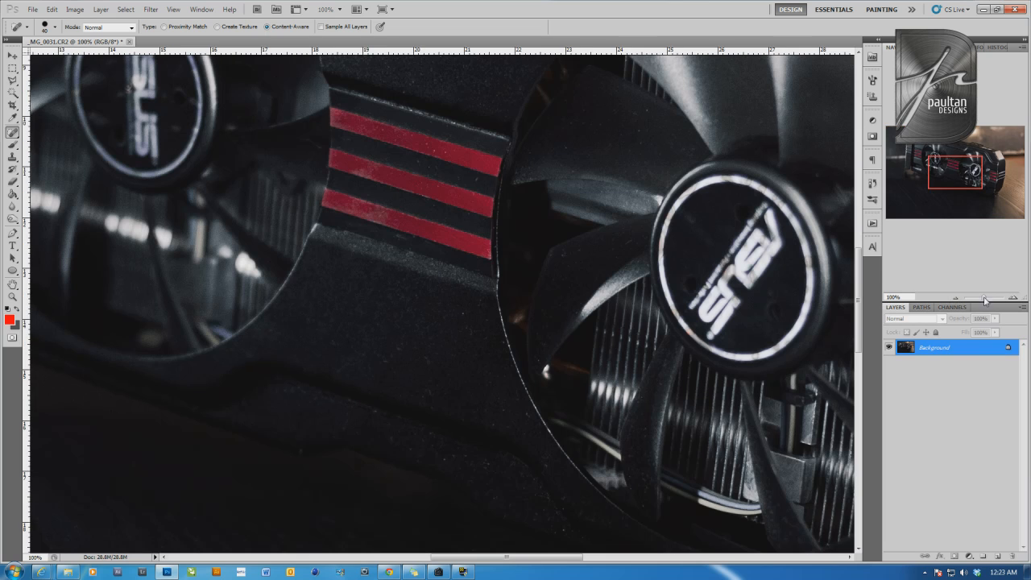
pyautogui.click(958, 299)
pyautogui.click(958, 299)
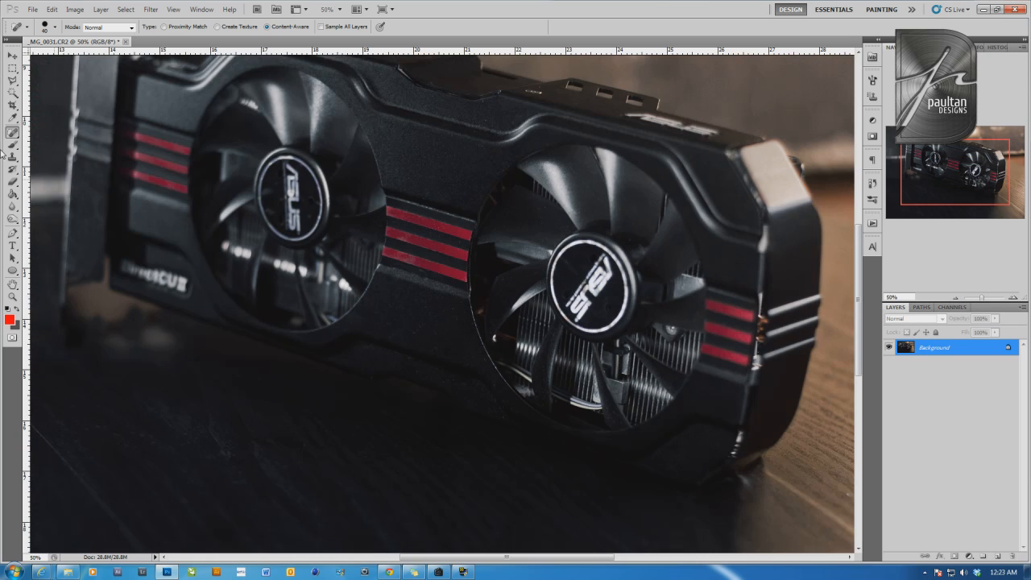
# Start saving the photo as a JPEG and choose the WEBSITE folder inside My Pictures as the destination
pyautogui.click(32, 9)
pyautogui.click(82, 173)
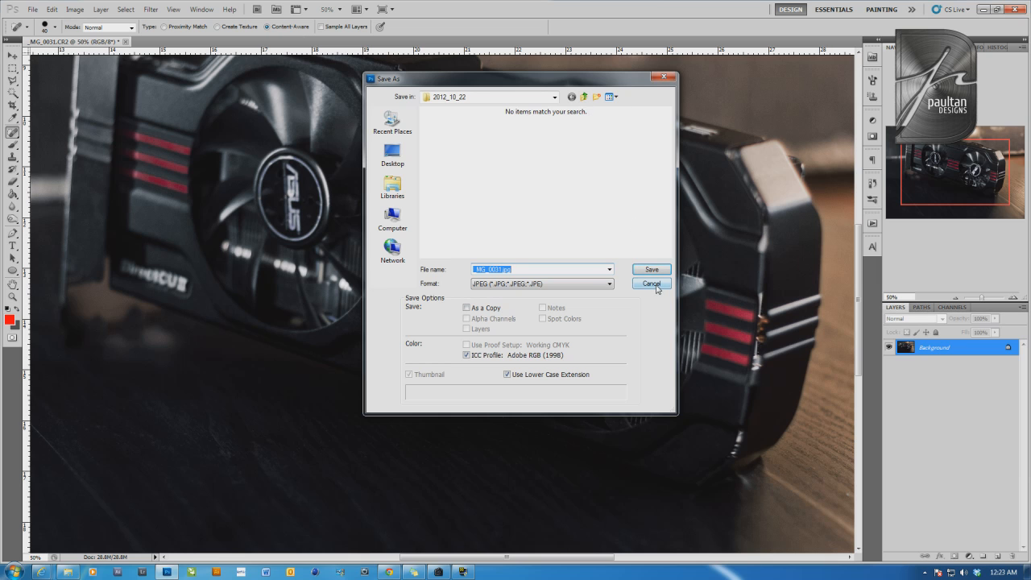
pyautogui.click(555, 97)
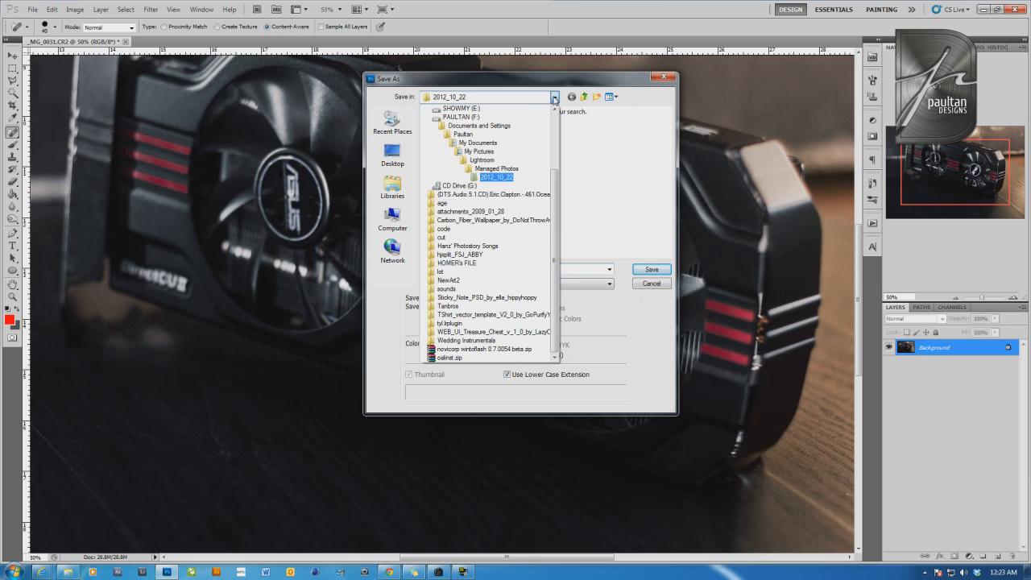
pyautogui.scroll(3, 556, 226)
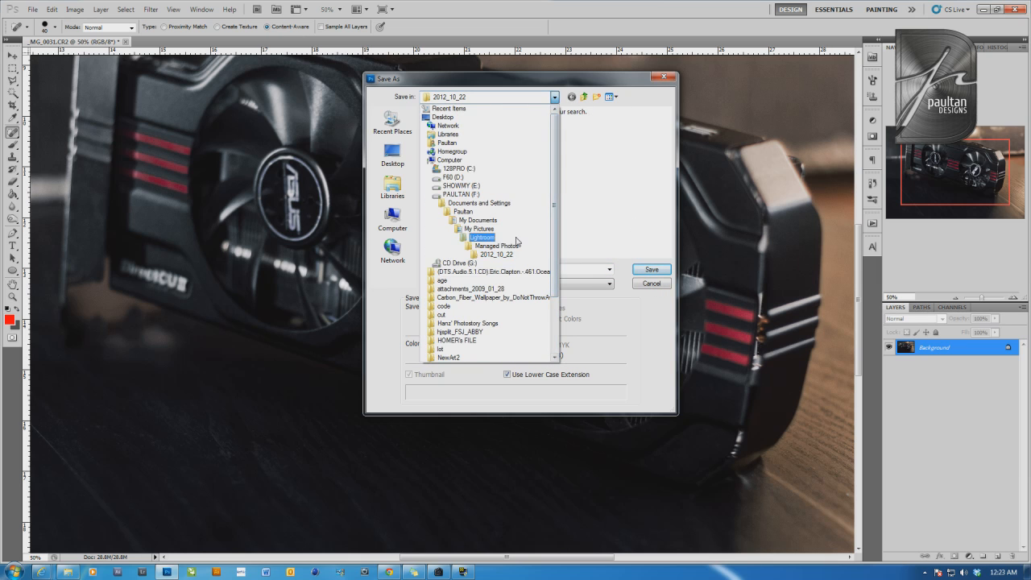
pyautogui.click(511, 143)
pyautogui.doubleClick(599, 184)
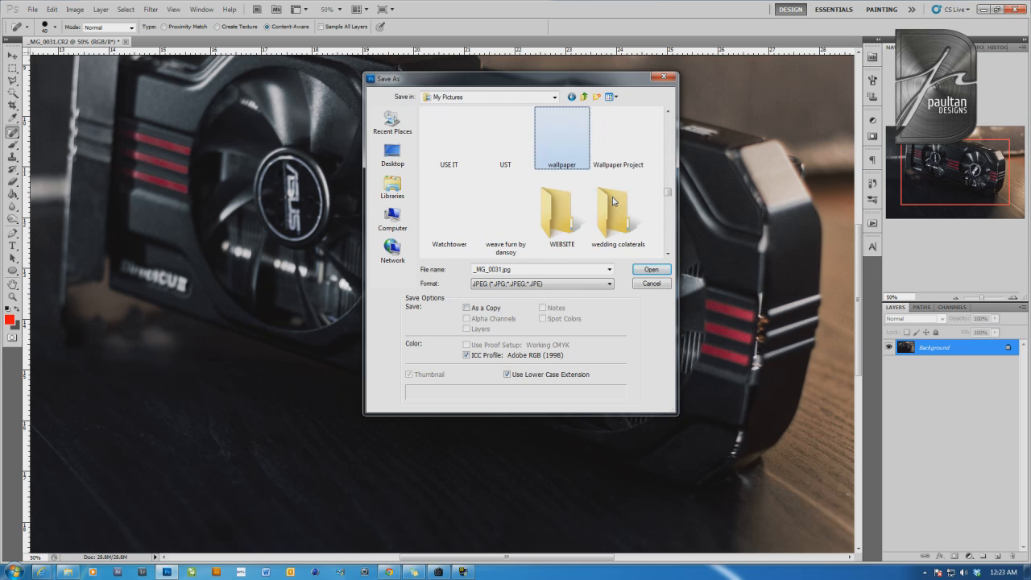
pyautogui.scroll(-2, 621, 211)
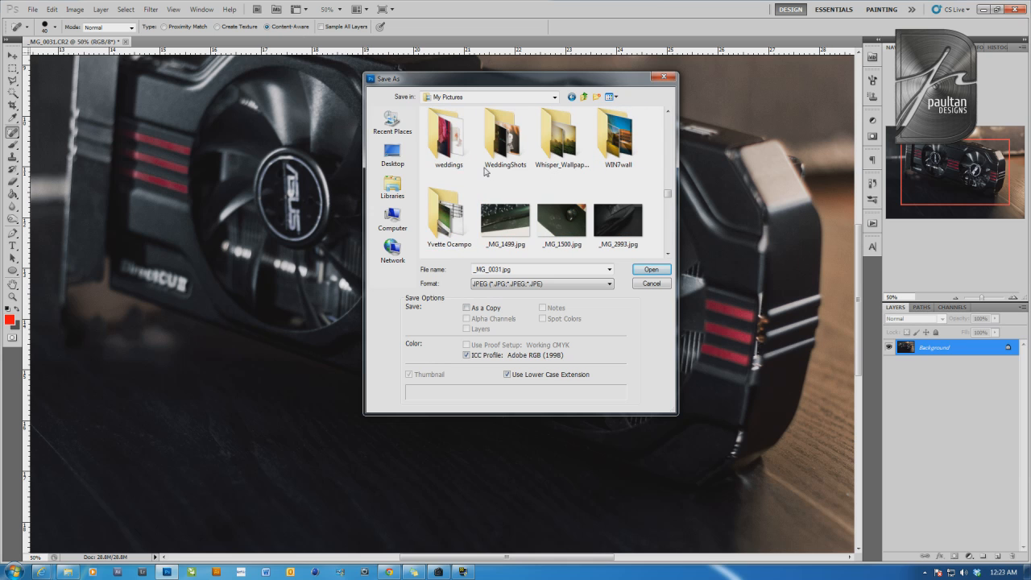
pyautogui.scroll(1, 506, 141)
pyautogui.click(554, 154)
pyautogui.doubleClick(554, 153)
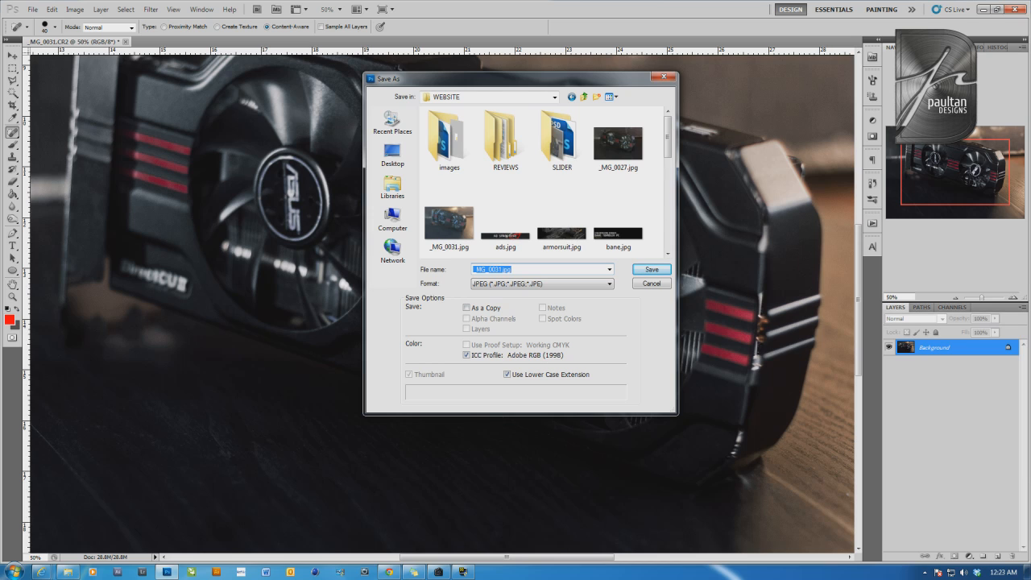
# Save the photo as a JPEG named "phototip after" with quality 12 (Maximum) and the Baseline ("Standard") format
pyautogui.write('photo')
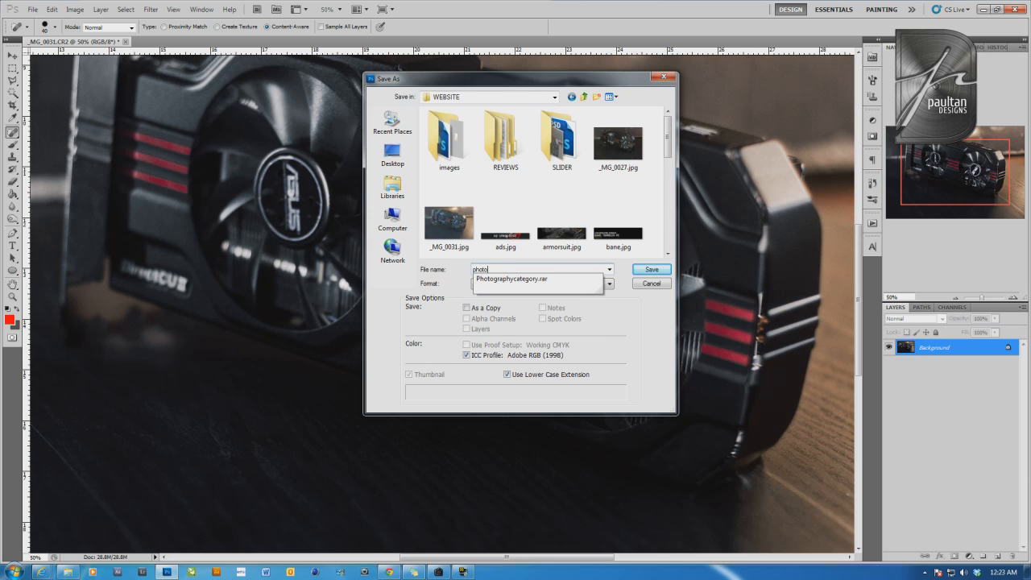
pyautogui.write('tp aft')
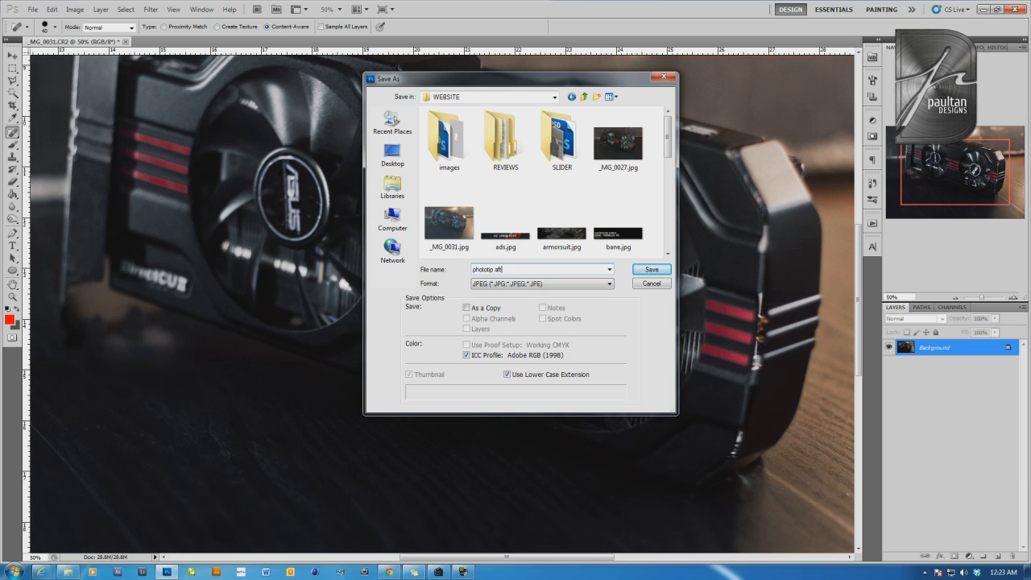
pyautogui.write('er')
pyautogui.press('Return')
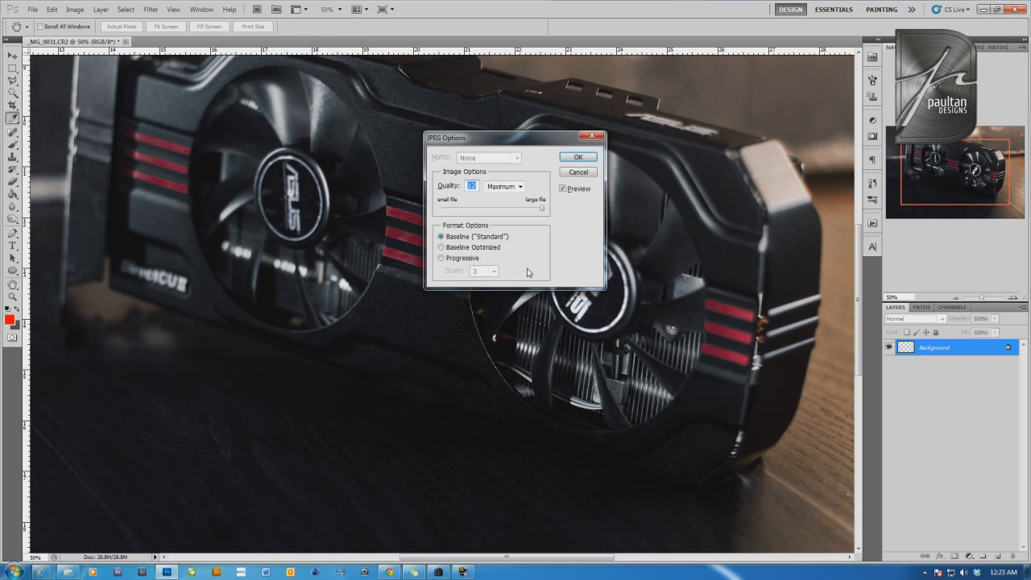
pyautogui.press('Return')
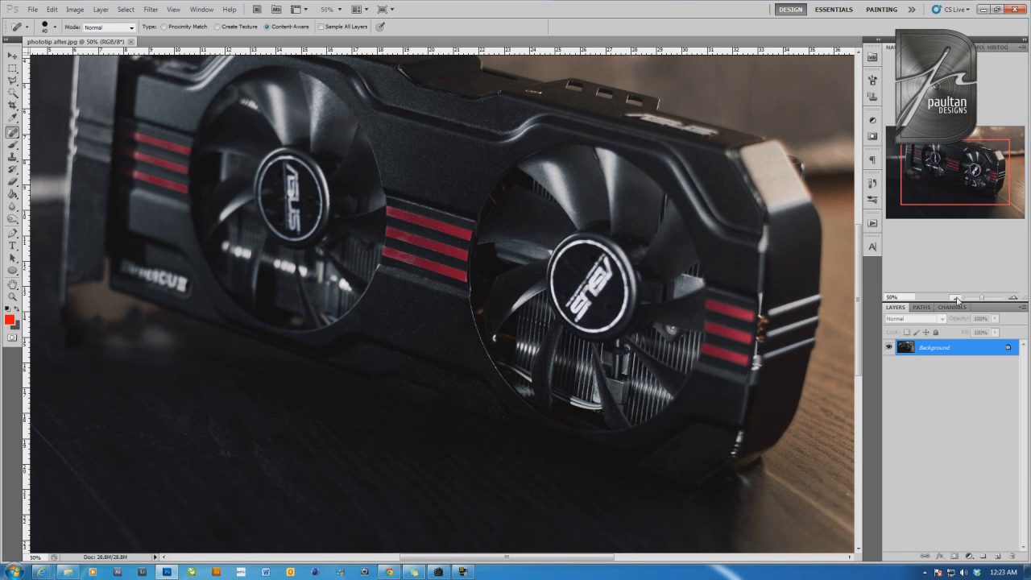
# Resize the photo to 640 pixels wide with constrained proportions and bicubic resampling, and inspect the reduced version enlarged
pyautogui.hotkey('ctrl', '-')
pyautogui.hotkey('ctrl', '-')
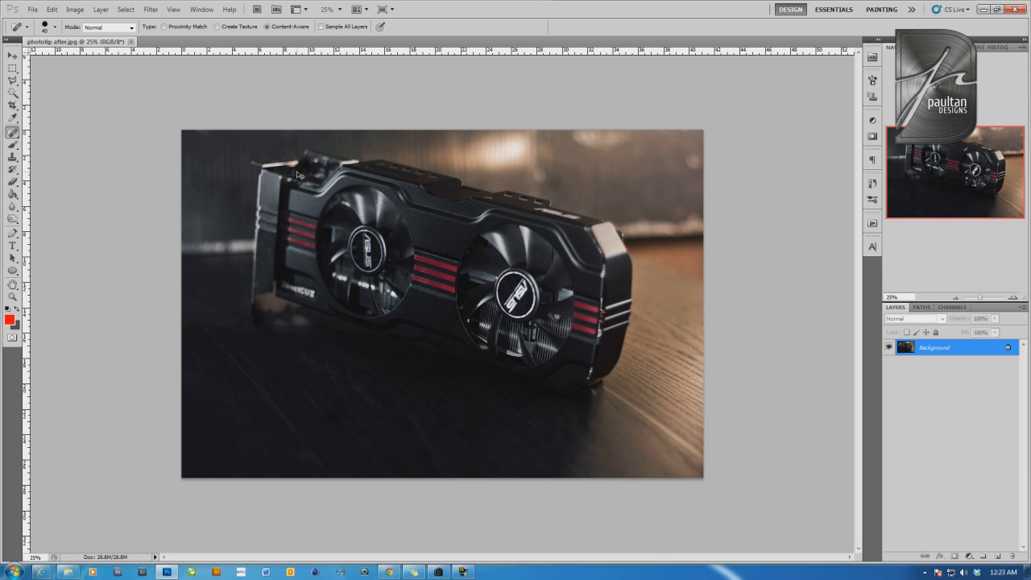
pyautogui.hotkey('ctrl', 'alt', 'i')
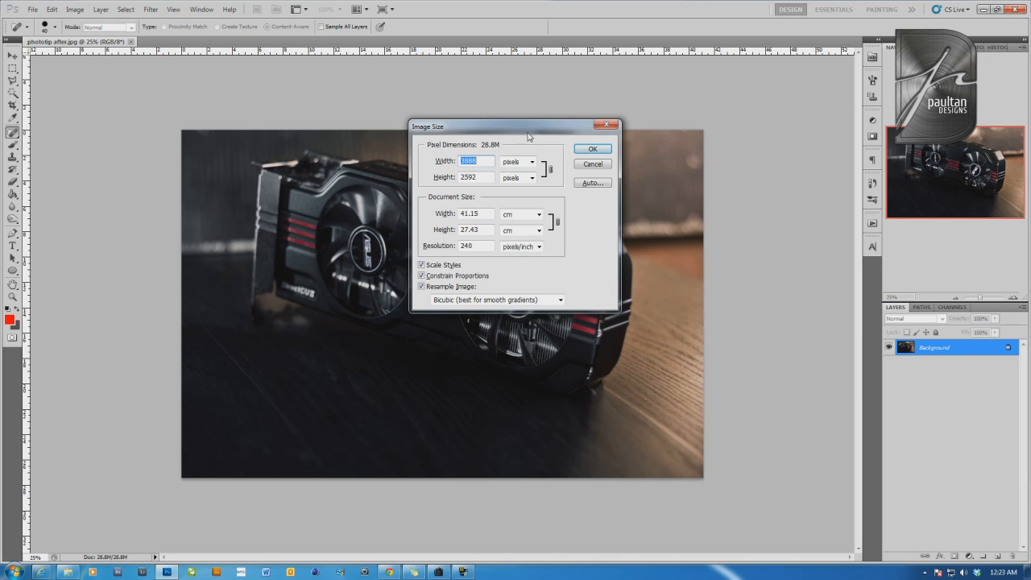
pyautogui.moveTo(528, 137); pyautogui.dragTo(655, 253)
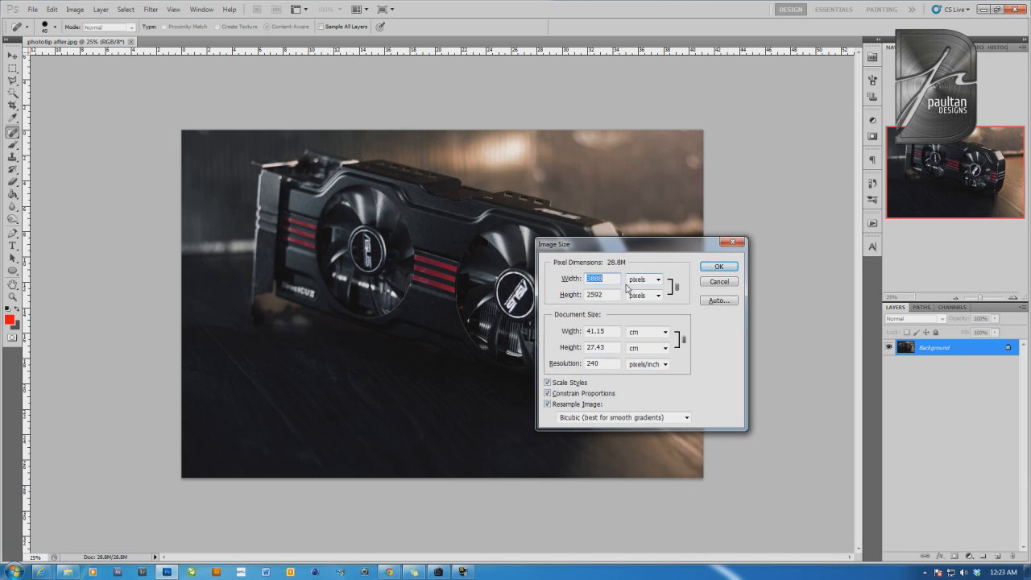
pyautogui.write('640')
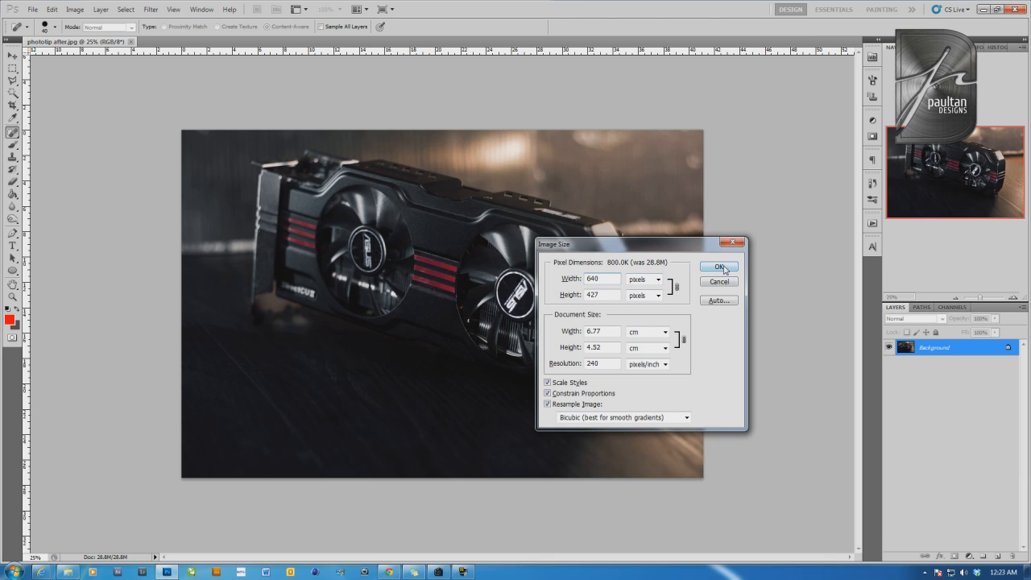
pyautogui.click(720, 266)
pyautogui.click(1014, 299)
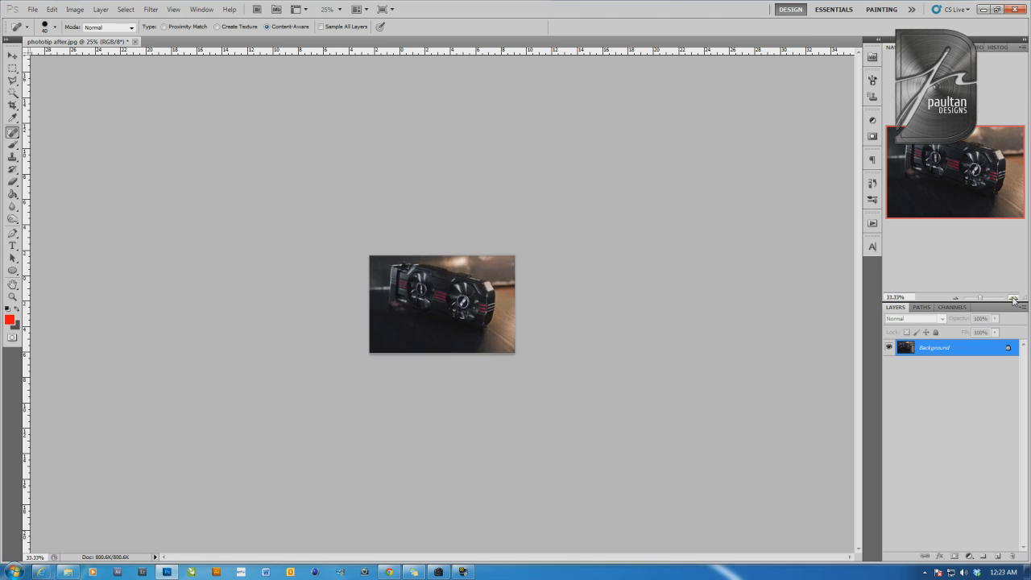
pyautogui.click(1013, 299)
pyautogui.click(1014, 299)
pyautogui.click(1013, 299)
pyautogui.click(1013, 299)
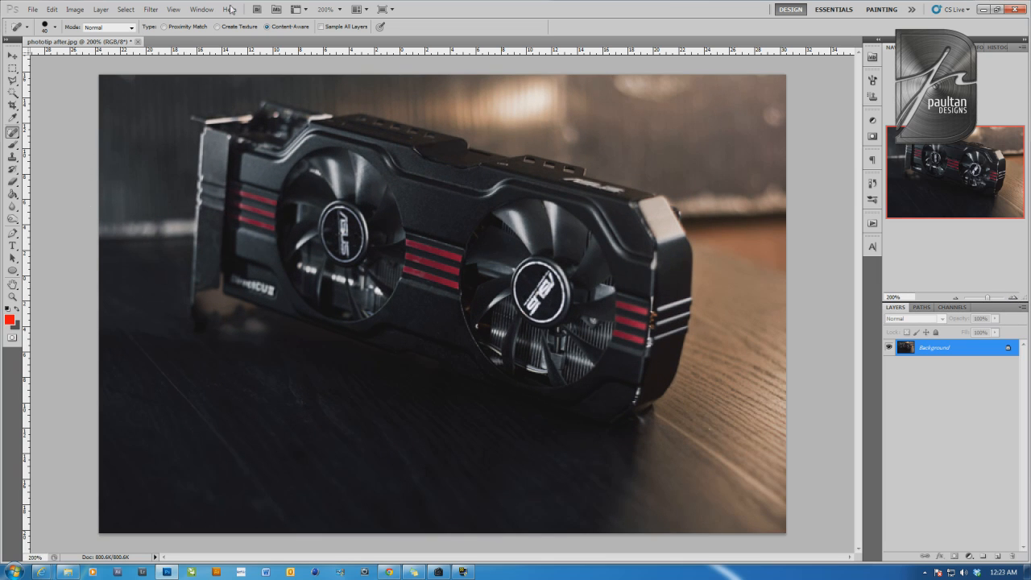
# Apply the basic Sharpen filter to the reduced photo
pyautogui.click(151, 9)
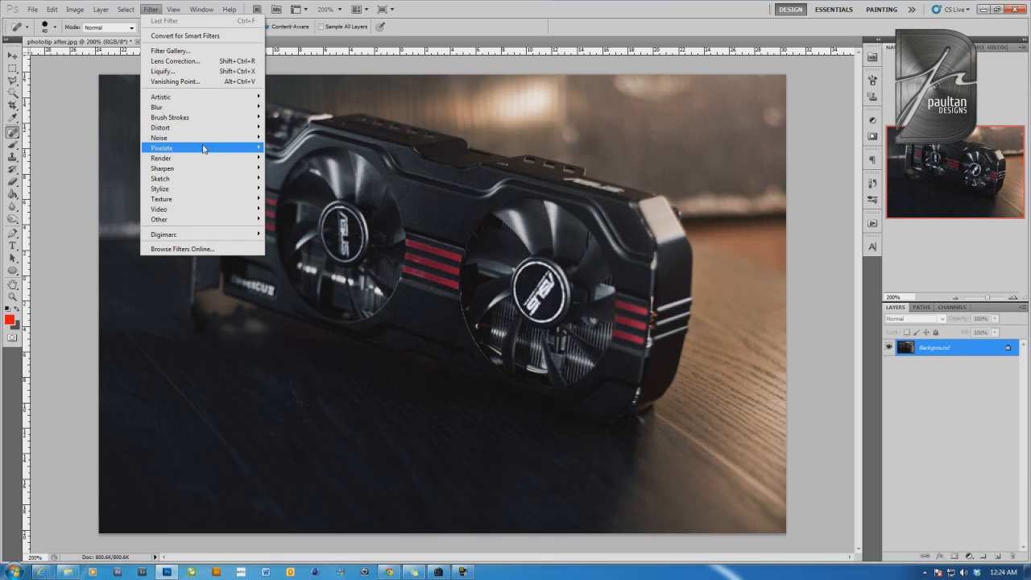
pyautogui.moveTo(210, 169)
pyautogui.click(286, 170)
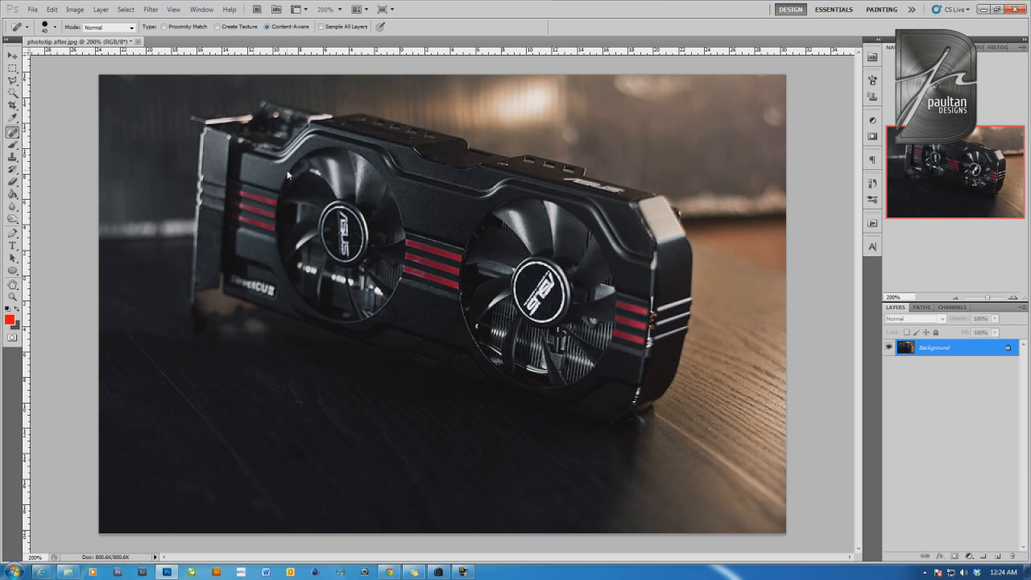
# Add 1% monochromatic Gaussian noise to the photo and check the grain at 100% and 200% magnification
pyautogui.click(126, 8)
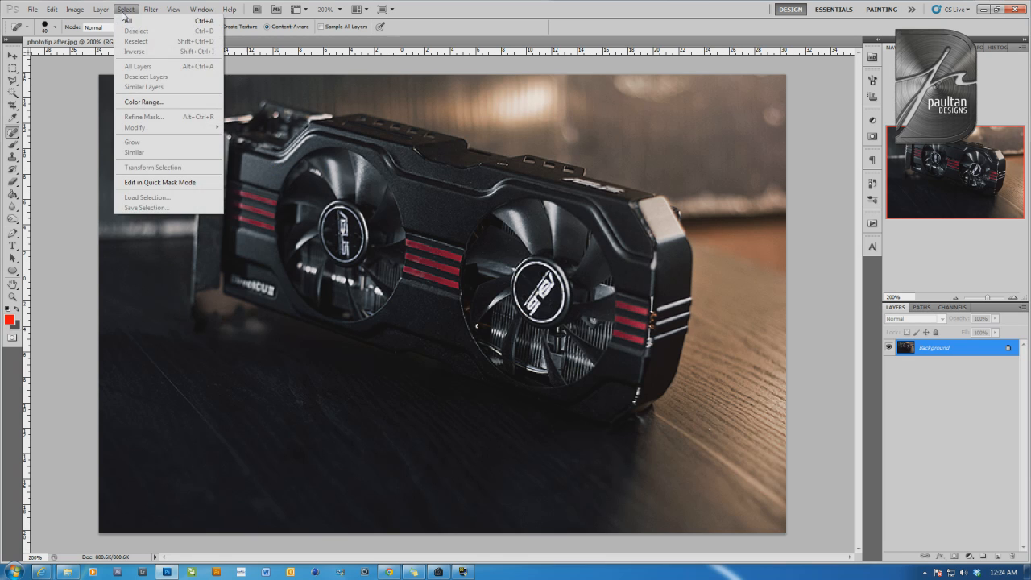
pyautogui.moveTo(151, 9)
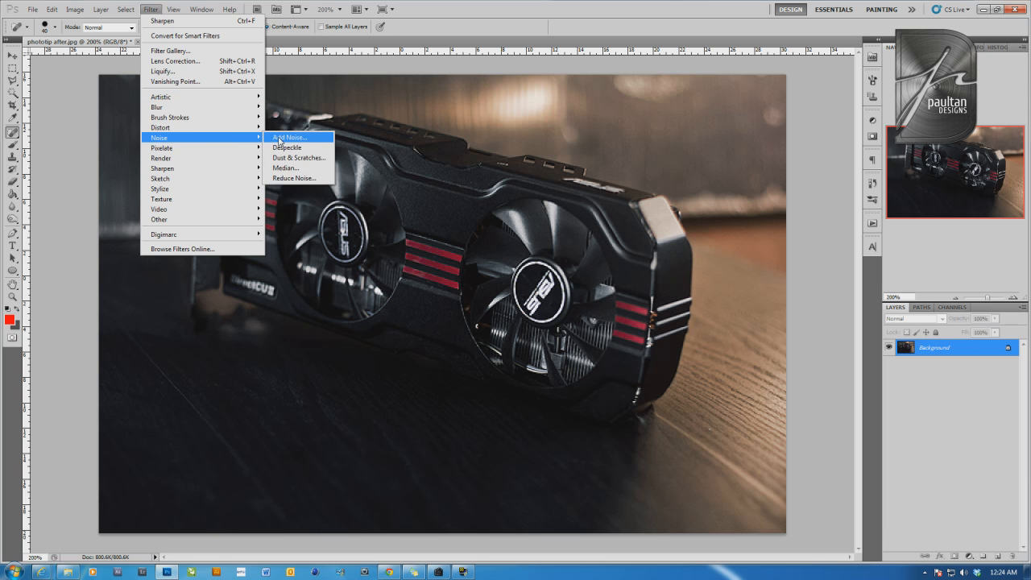
pyautogui.click(287, 138)
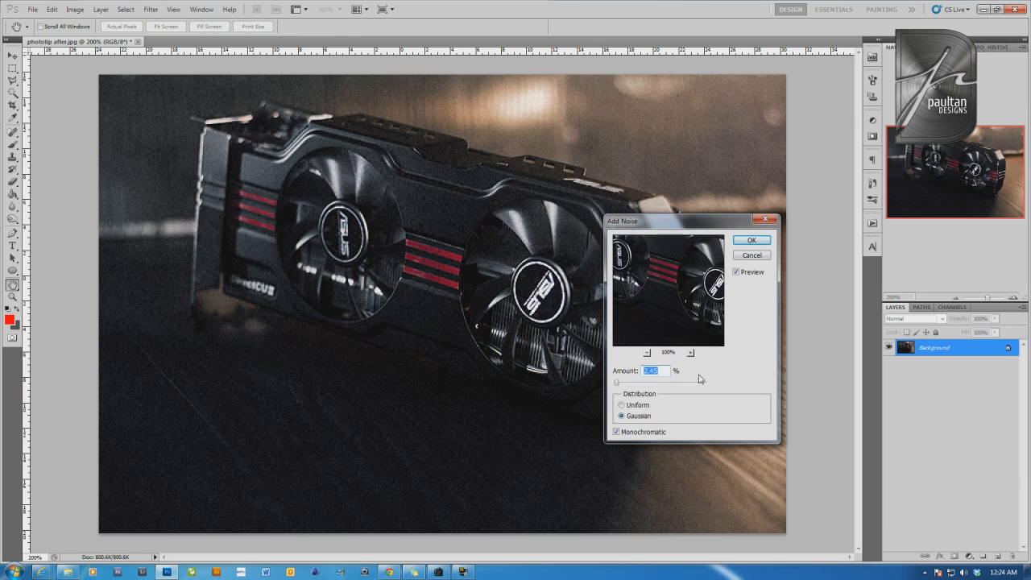
pyautogui.write('1')
pyautogui.click(752, 240)
pyautogui.click(955, 298)
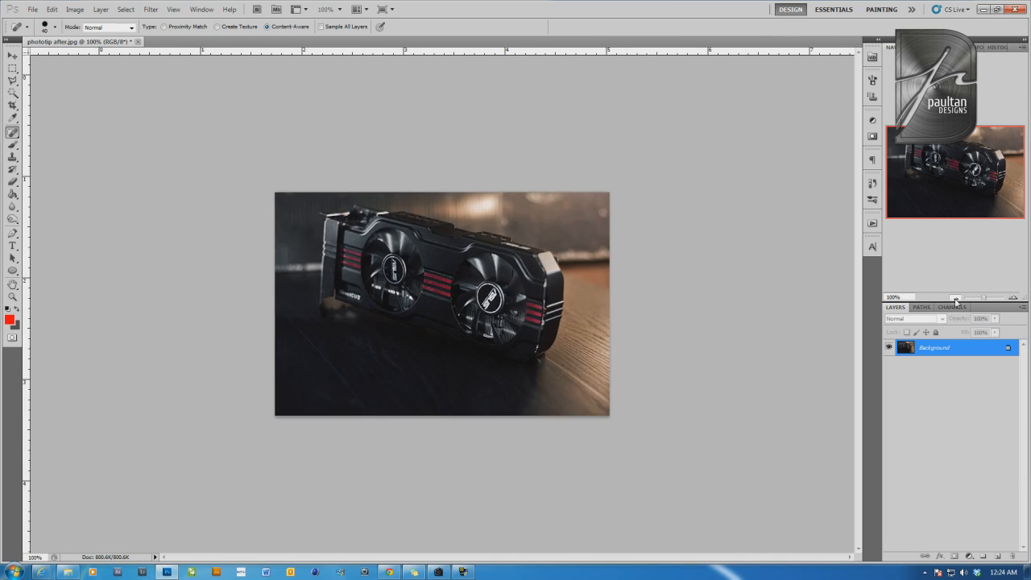
pyautogui.click(956, 298)
pyautogui.click(1013, 297)
pyautogui.click(1014, 297)
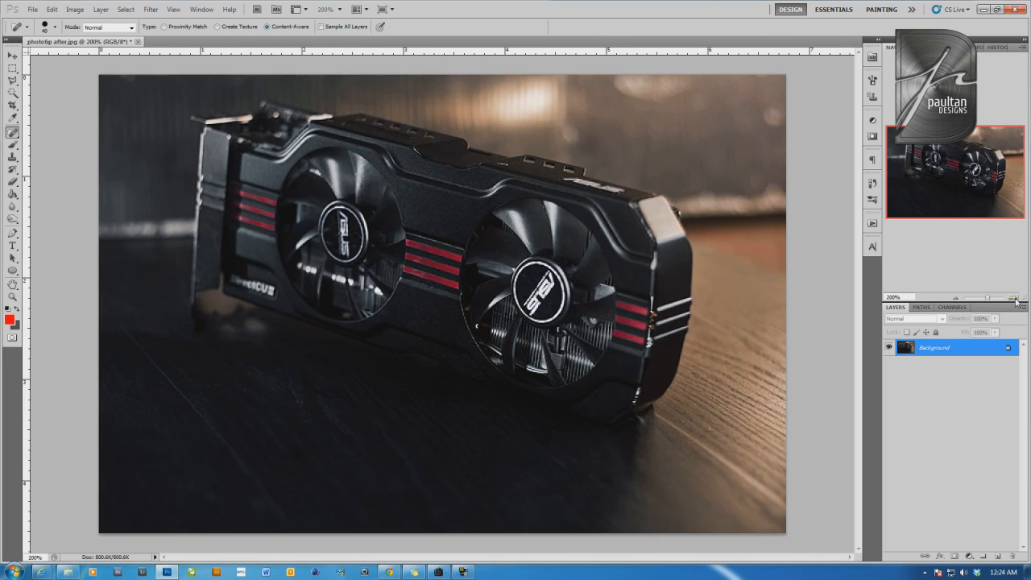
pyautogui.click(955, 298)
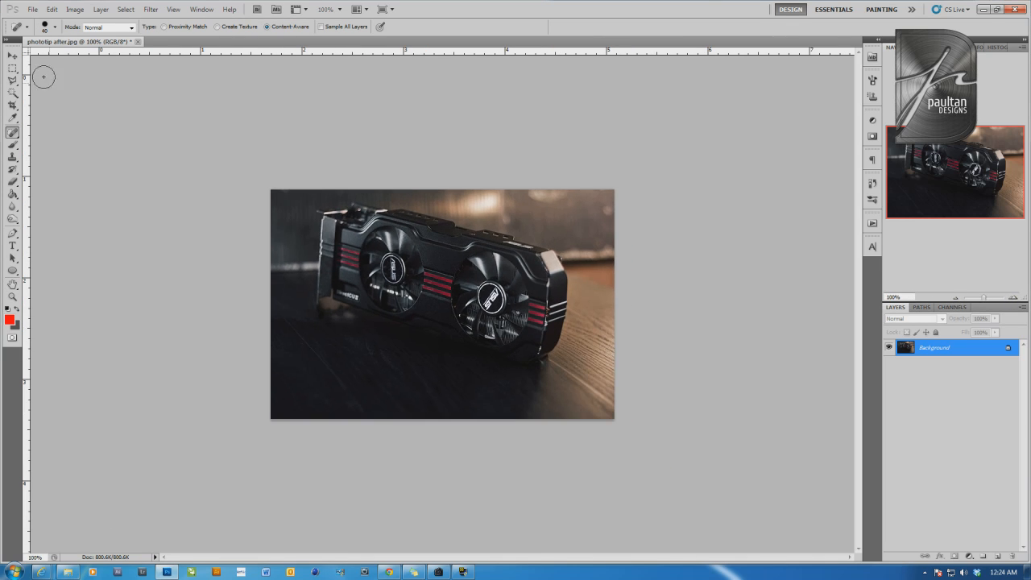
# Place newlogo.psd from the WEBSITE folder into the photo, scaled to about 8.76% in the lower-left corner of the image
pyautogui.click(37, 10)
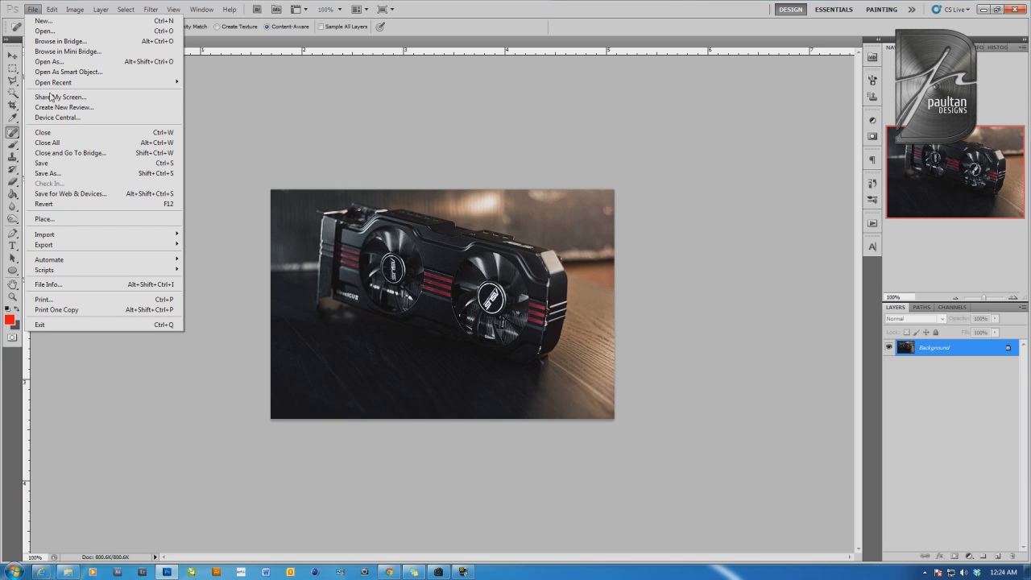
pyautogui.click(64, 221)
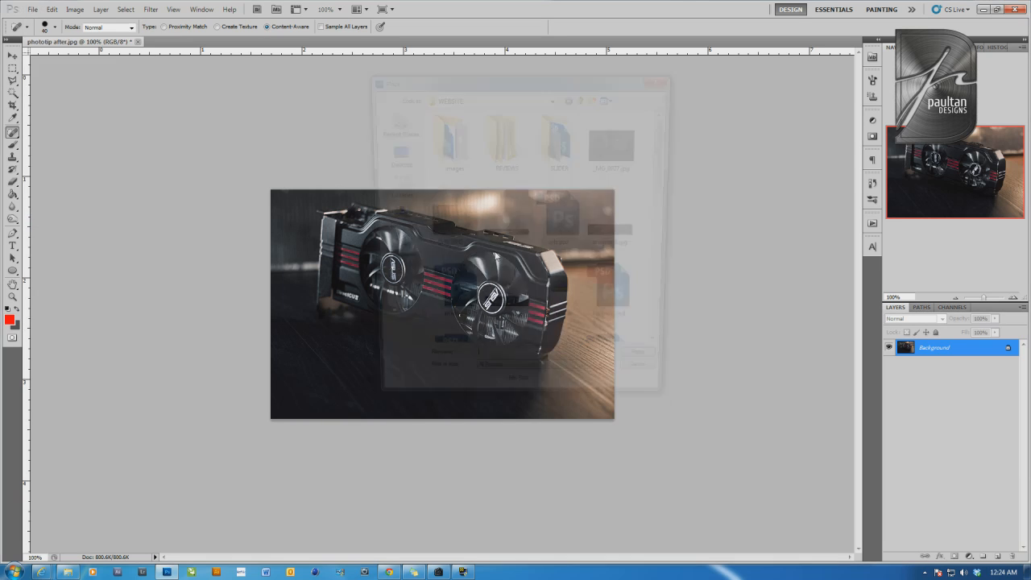
pyautogui.moveTo(667, 155); pyautogui.dragTo(673, 258)
pyautogui.click(565, 189)
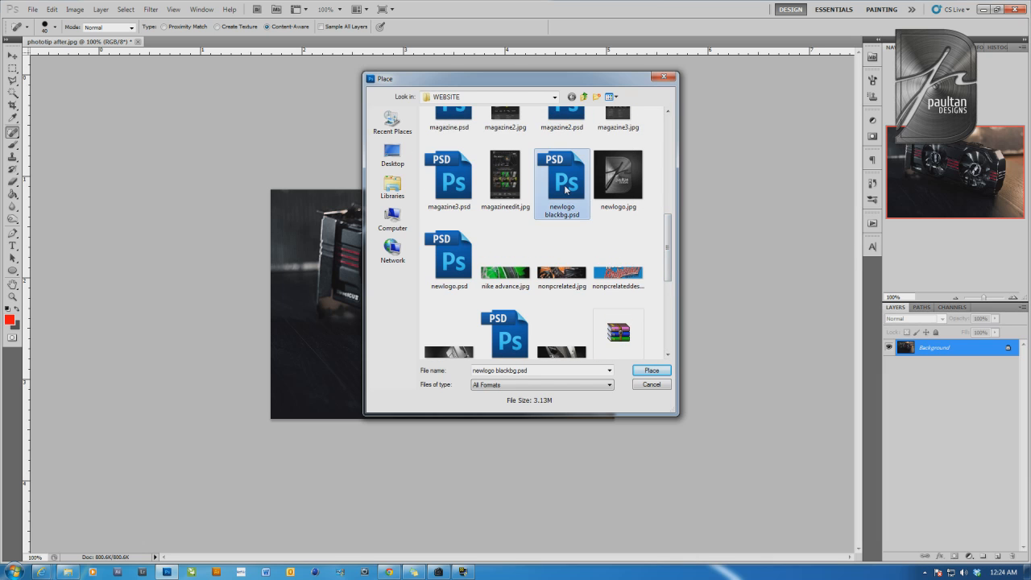
pyautogui.doubleClick(449, 257)
pyautogui.moveTo(548, 199); pyautogui.dragTo(331, 363)
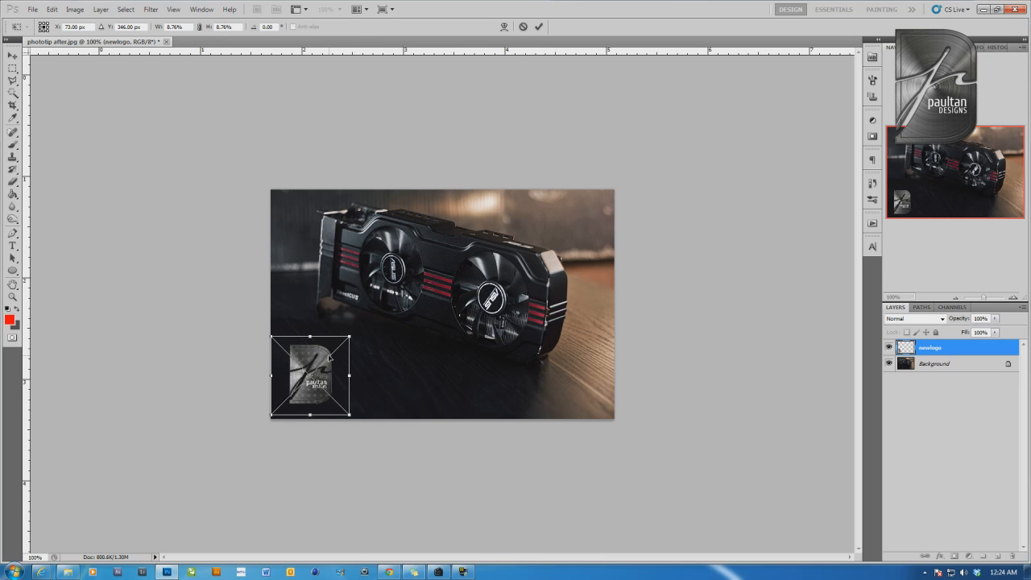
pyautogui.click(539, 27)
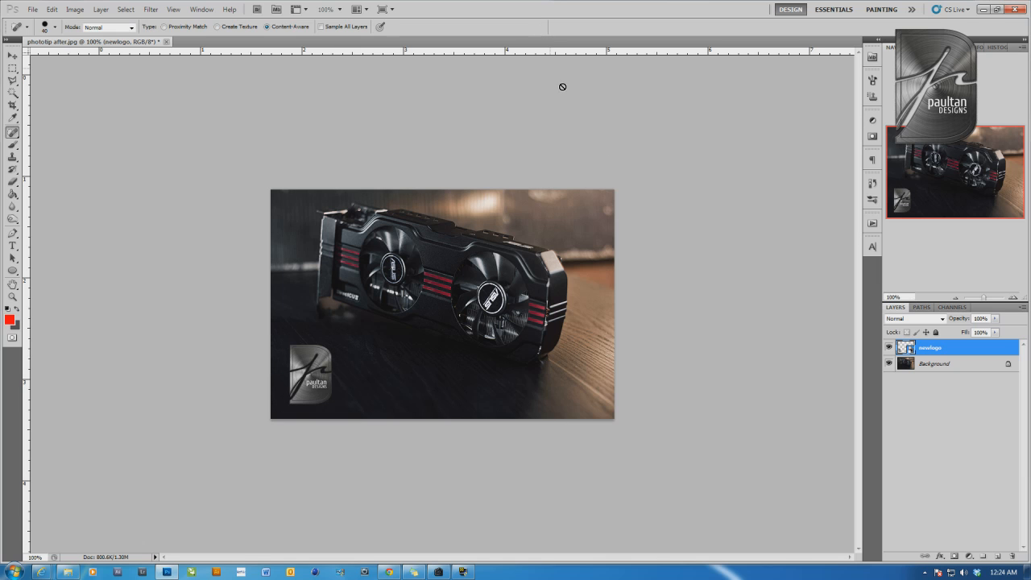
pyautogui.click(1014, 298)
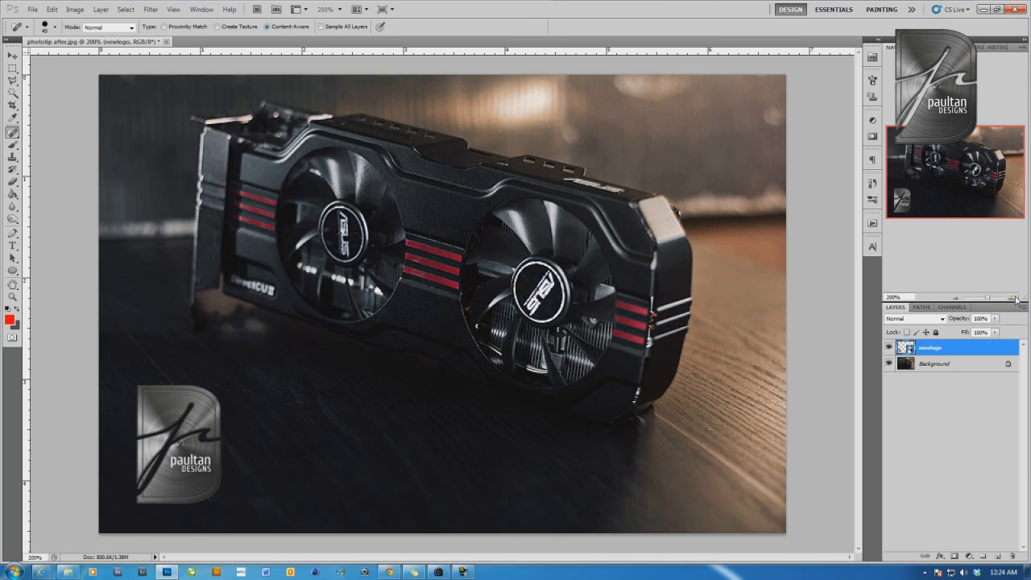
pyautogui.click(955, 298)
# Crop the photo proportionally to about 571 by 381 pixels, trimming both sides and the bottom edge around the graphics card
pyautogui.click(13, 108)
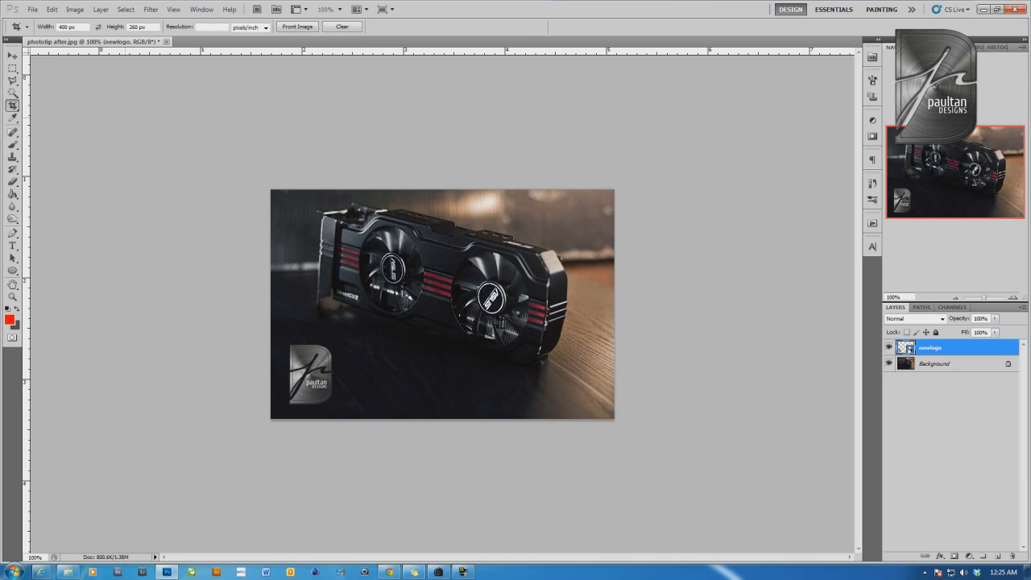
pyautogui.moveTo(272, 190); pyautogui.dragTo(614, 413)
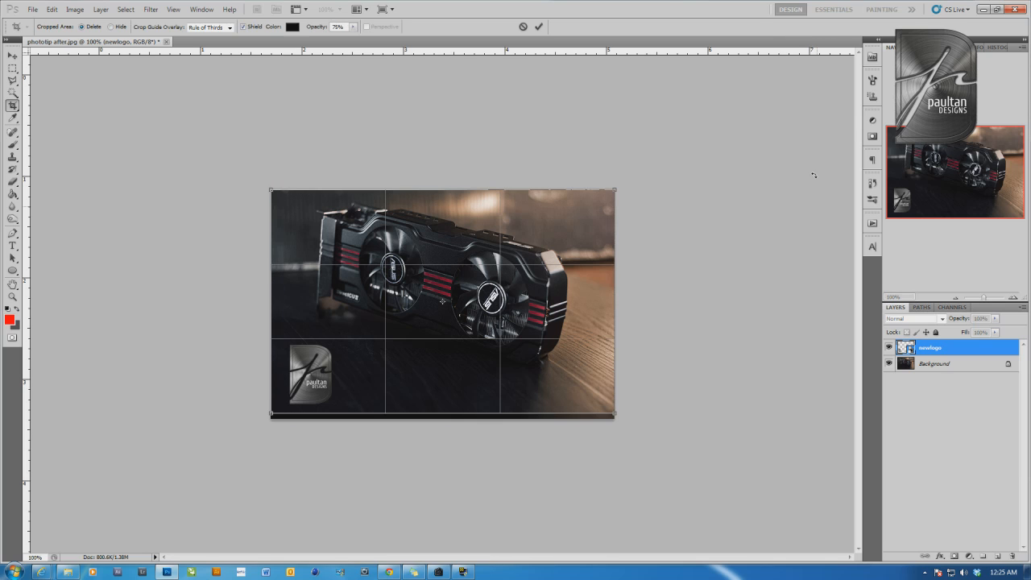
pyautogui.click(523, 27)
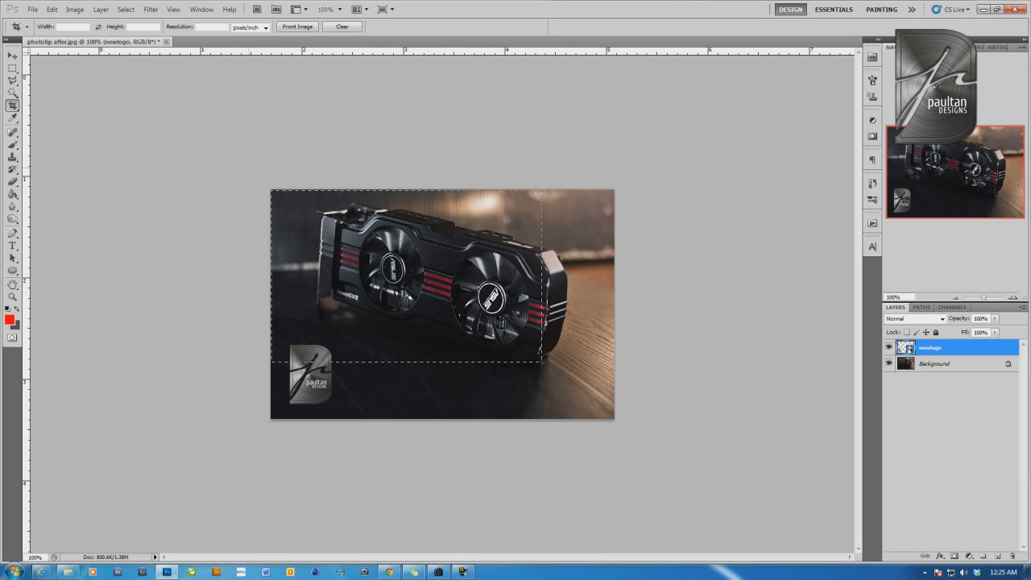
pyautogui.moveTo(541, 362); pyautogui.dragTo(615, 420)
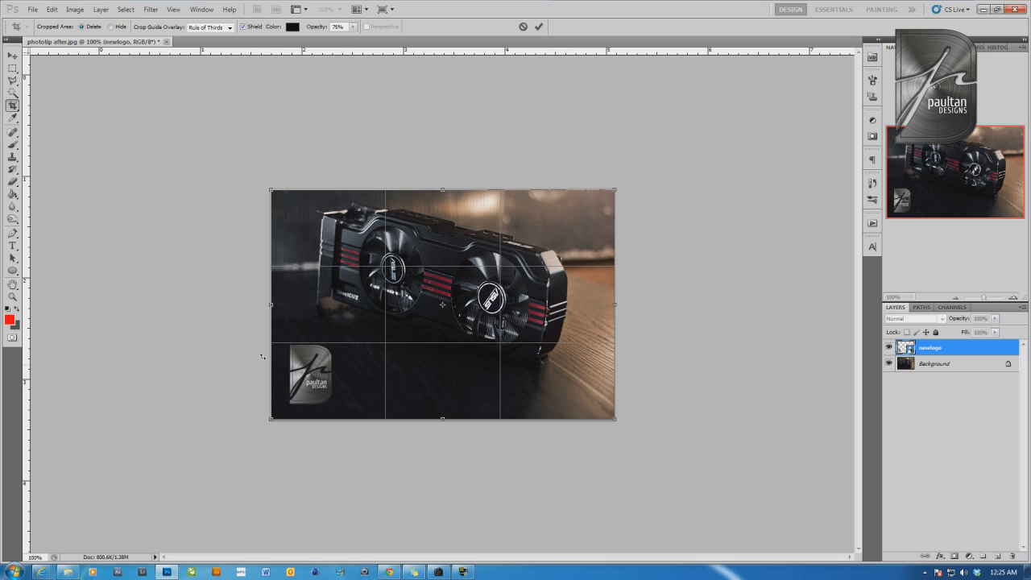
pyautogui.moveTo(268, 421); pyautogui.dragTo(308, 393)
pyautogui.moveTo(516, 309); pyautogui.dragTo(497, 304)
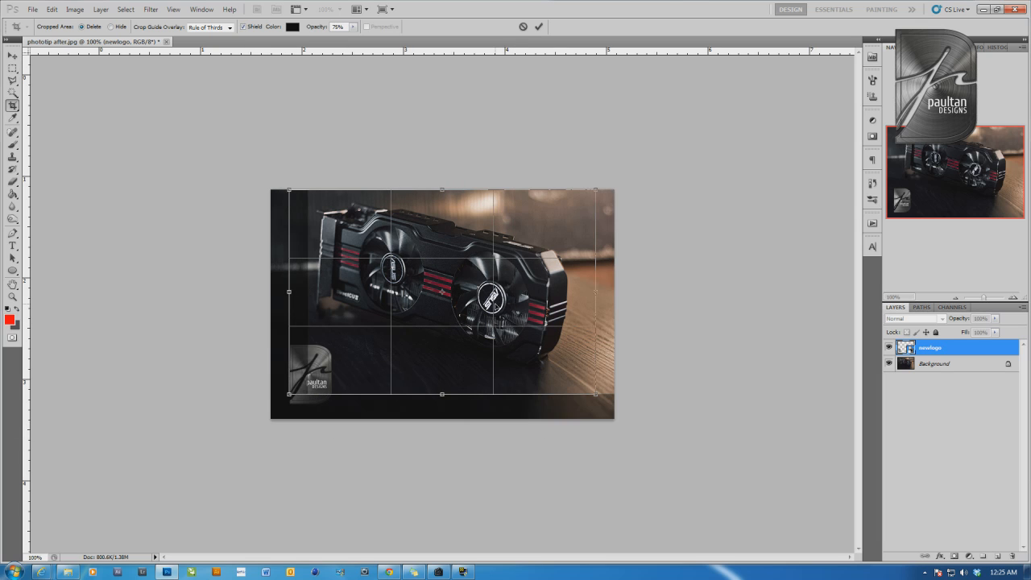
pyautogui.click(539, 27)
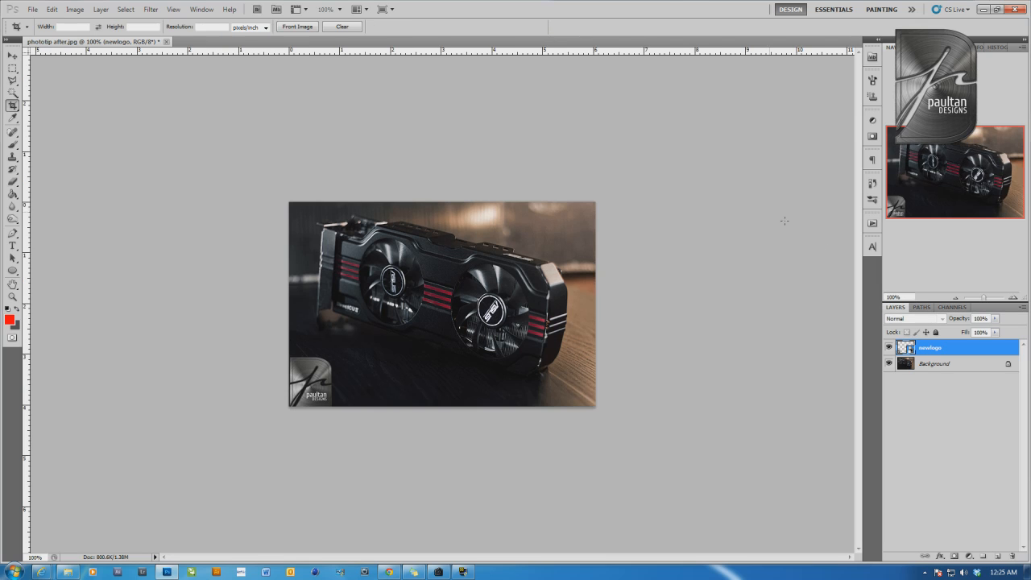
# Move the logo up and inward so it sits fully inside the photo's lower-left corner, and check its placement enlarged
pyautogui.press('v')
pyautogui.moveTo(306, 378); pyautogui.dragTo(317, 361)
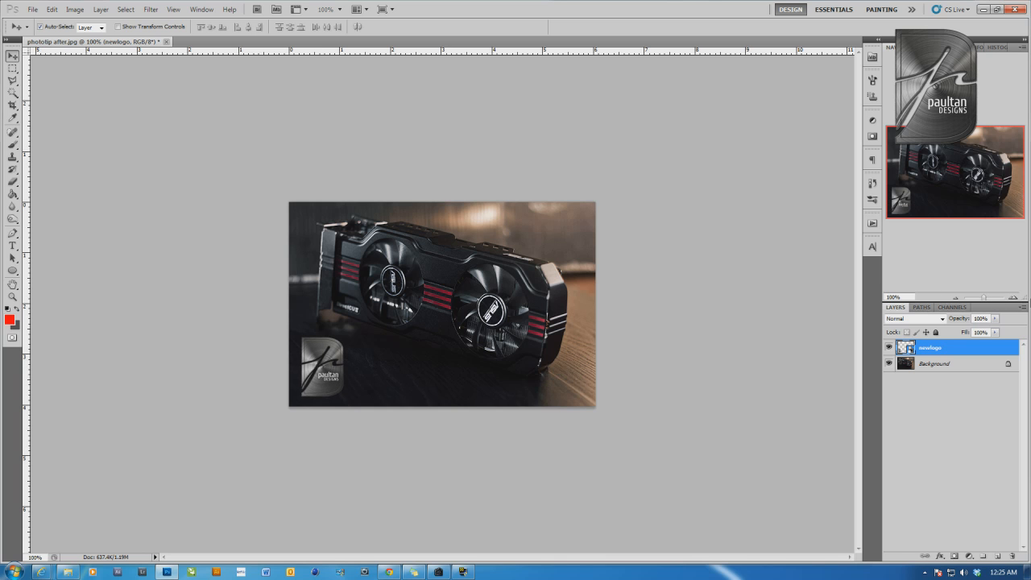
pyautogui.click(1016, 298)
pyautogui.click(1017, 298)
pyautogui.click(958, 299)
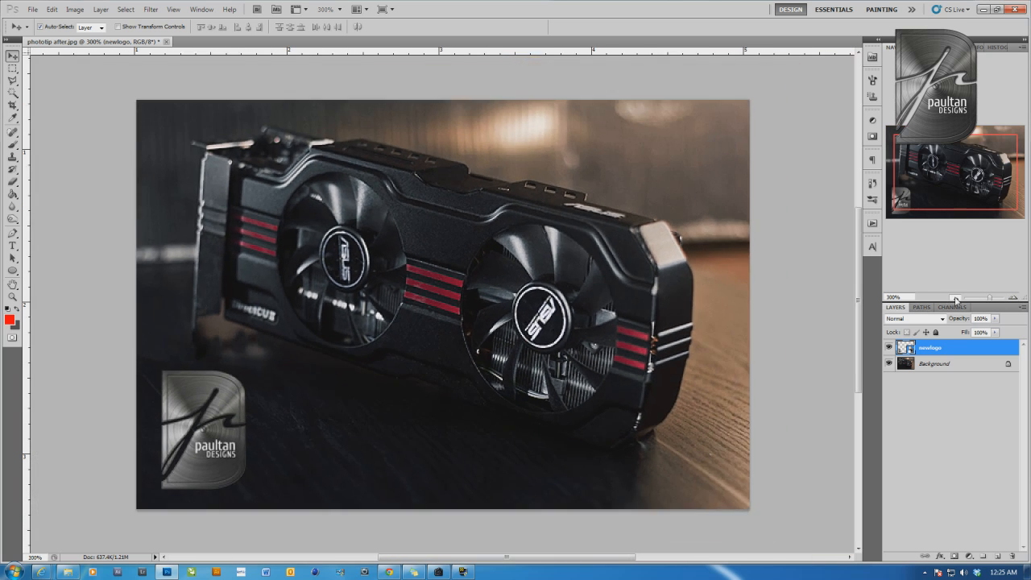
pyautogui.click(958, 299)
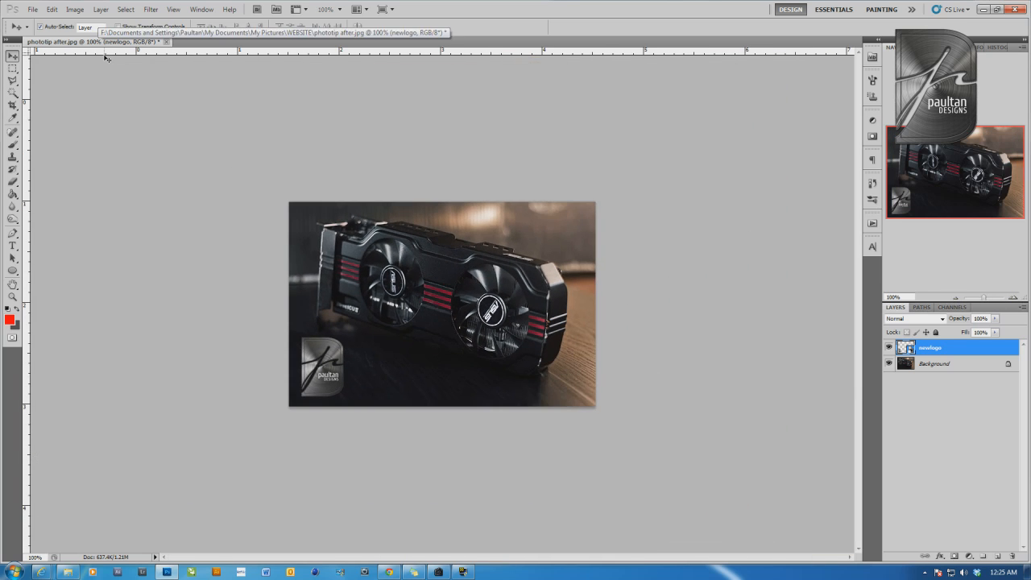
# Flatten the logo into the photo and resize the image to 640 pixels wide with its proportions constrained
pyautogui.click(101, 9)
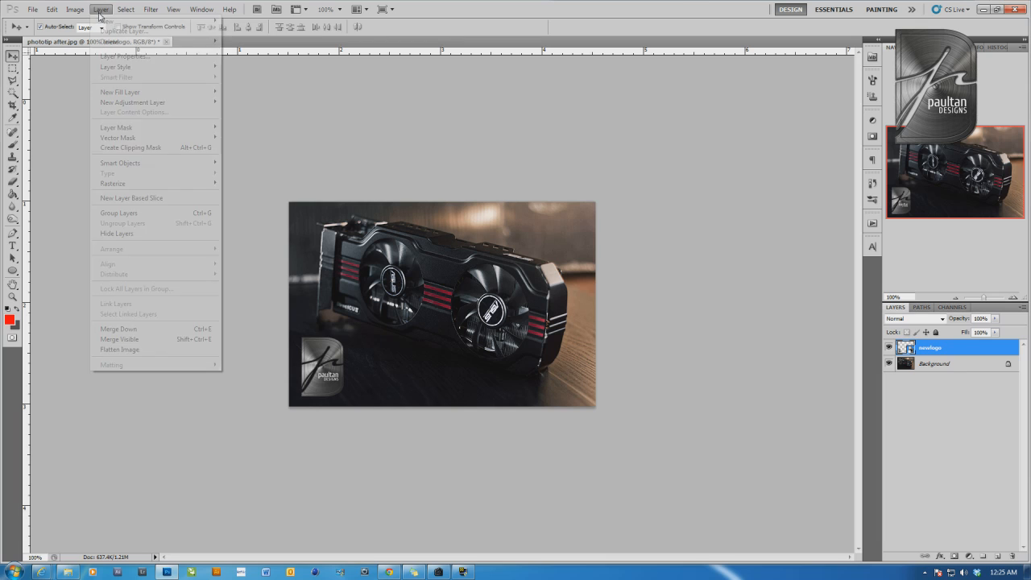
pyautogui.click(143, 350)
pyautogui.hotkey('ctrl', 'alt', 'i')
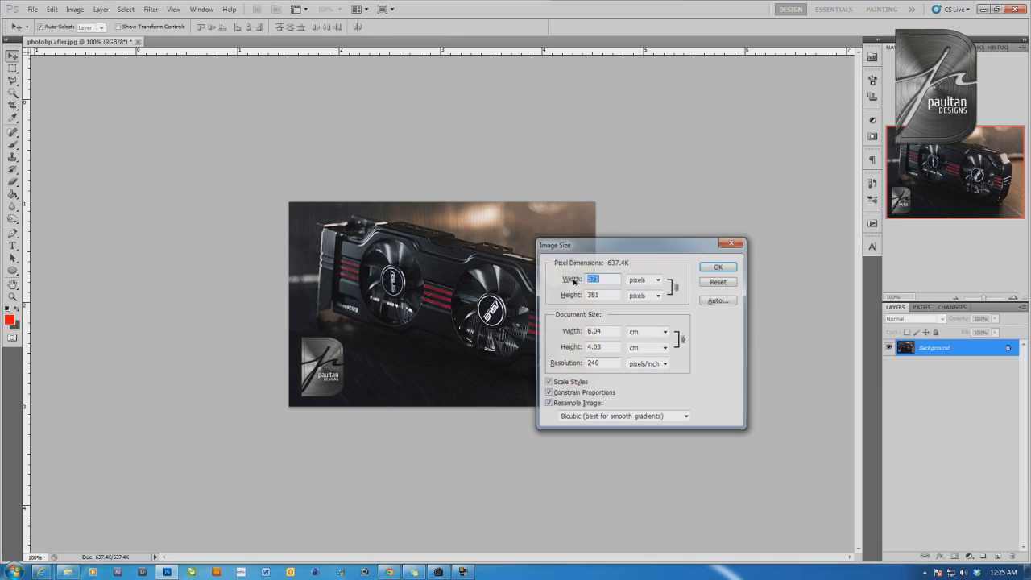
pyautogui.write('640')
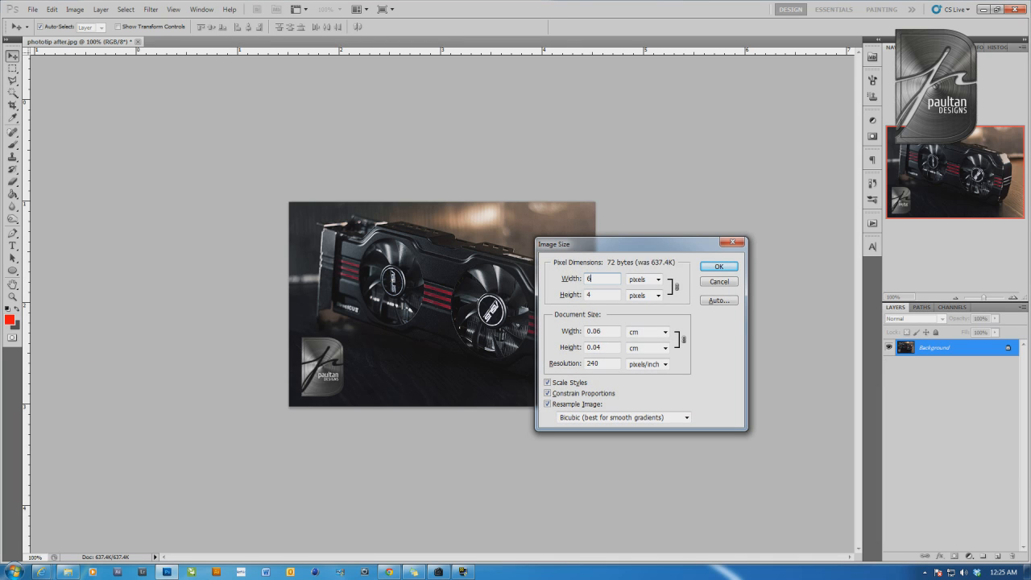
pyautogui.click(719, 267)
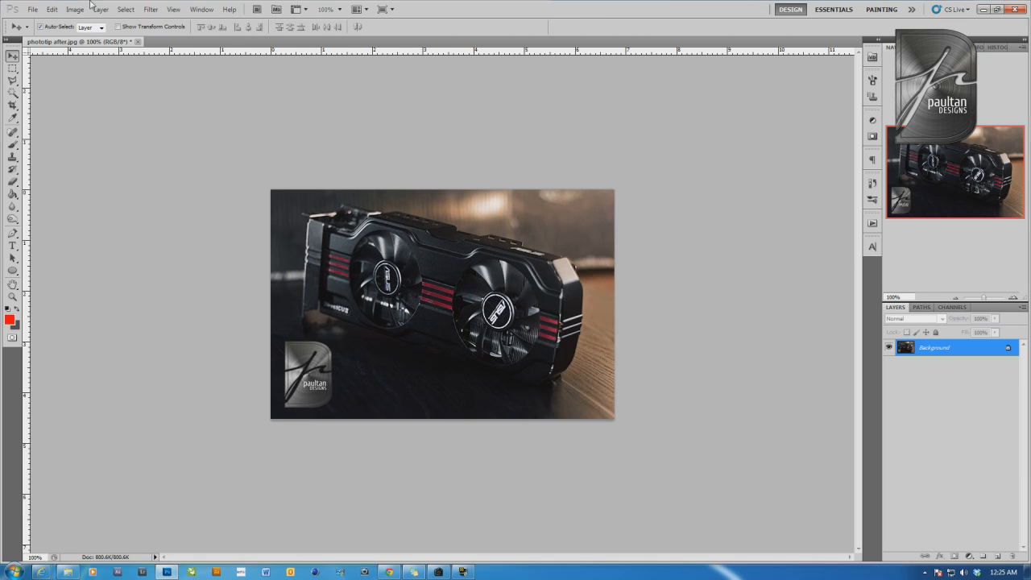
# Apply the Sharpen filter to the resized graphics card photo
pyautogui.click(151, 9)
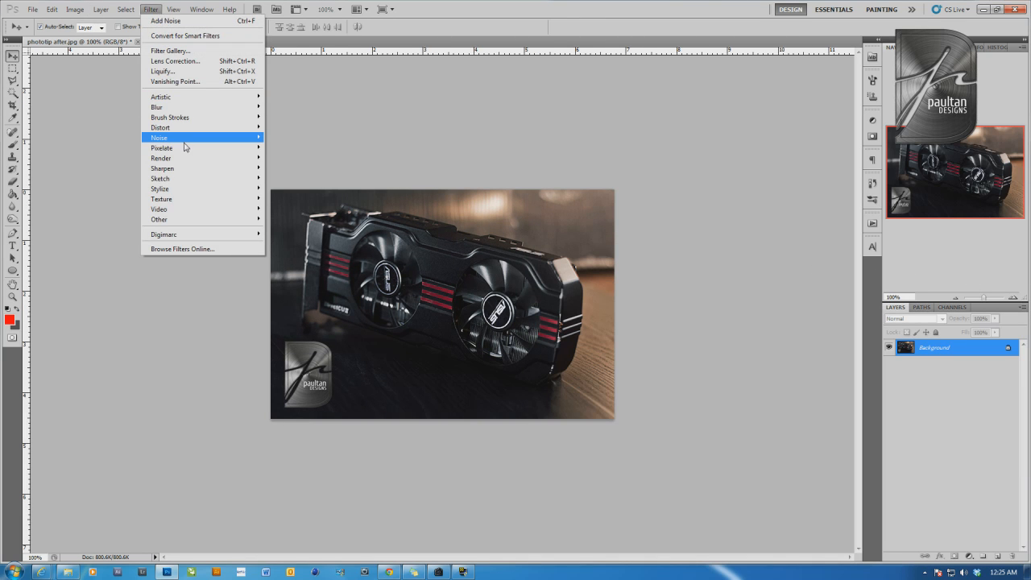
pyautogui.moveTo(201, 169)
pyautogui.click(282, 167)
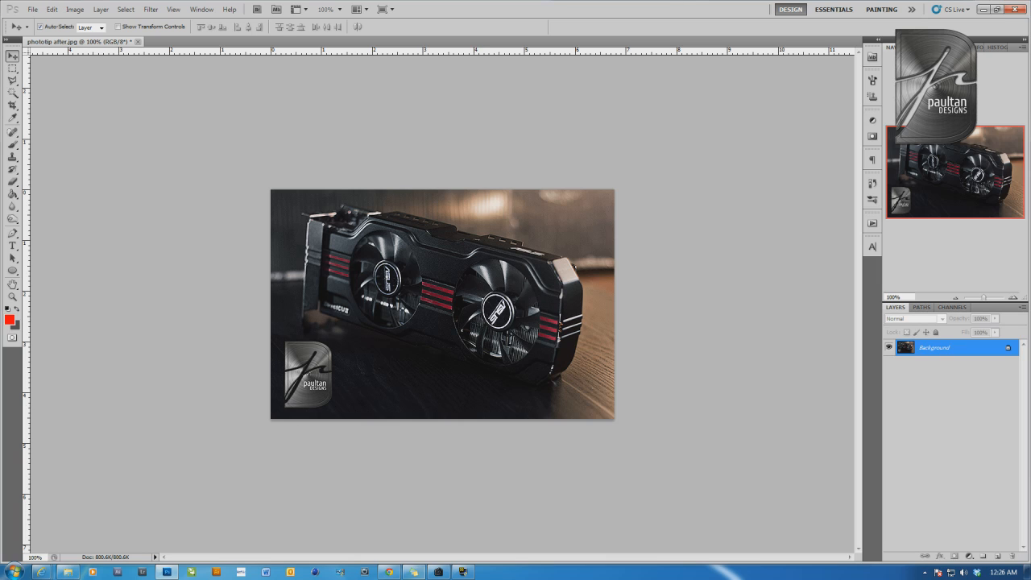
# Switch to Digital Photo Professional, open the original raw photo _MG_0031.CR2, and arrange the windows to compare it with the edited version
pyautogui.click(439, 572)
pyautogui.moveTo(651, 137); pyautogui.dragTo(183, 142)
pyautogui.doubleClick(120, 249)
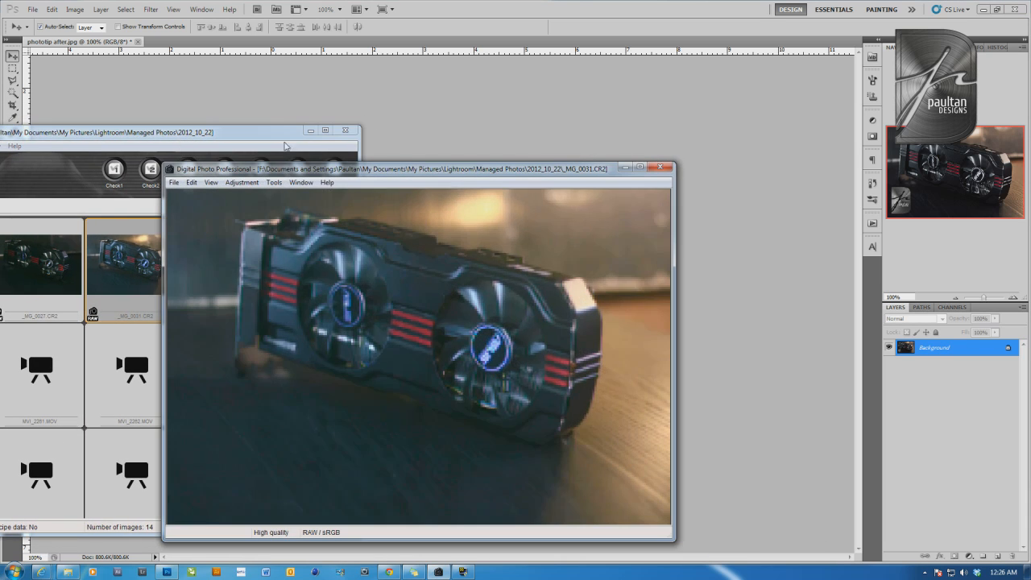
pyautogui.click(327, 183)
pyautogui.moveTo(437, 169); pyautogui.dragTo(873, 127)
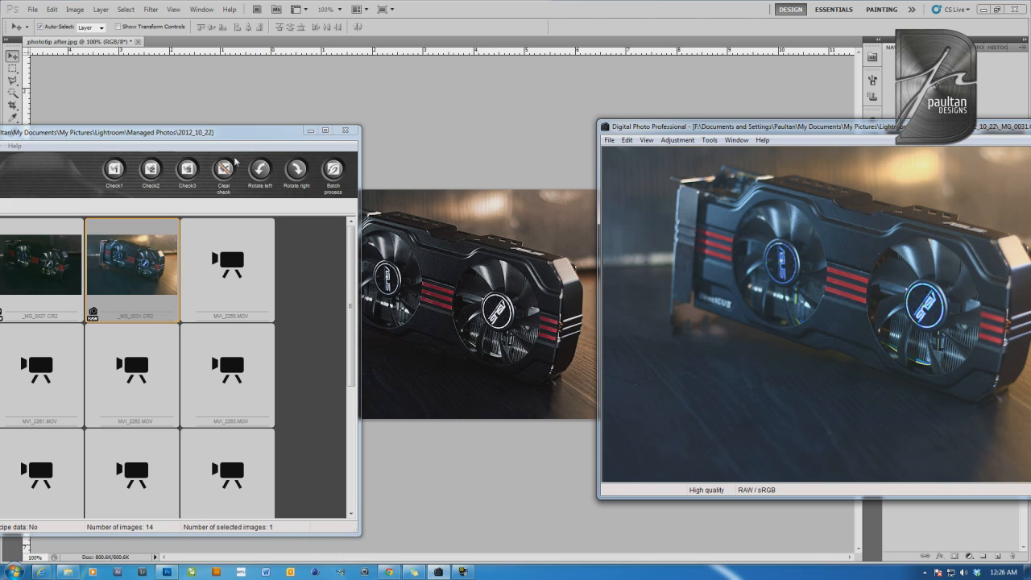